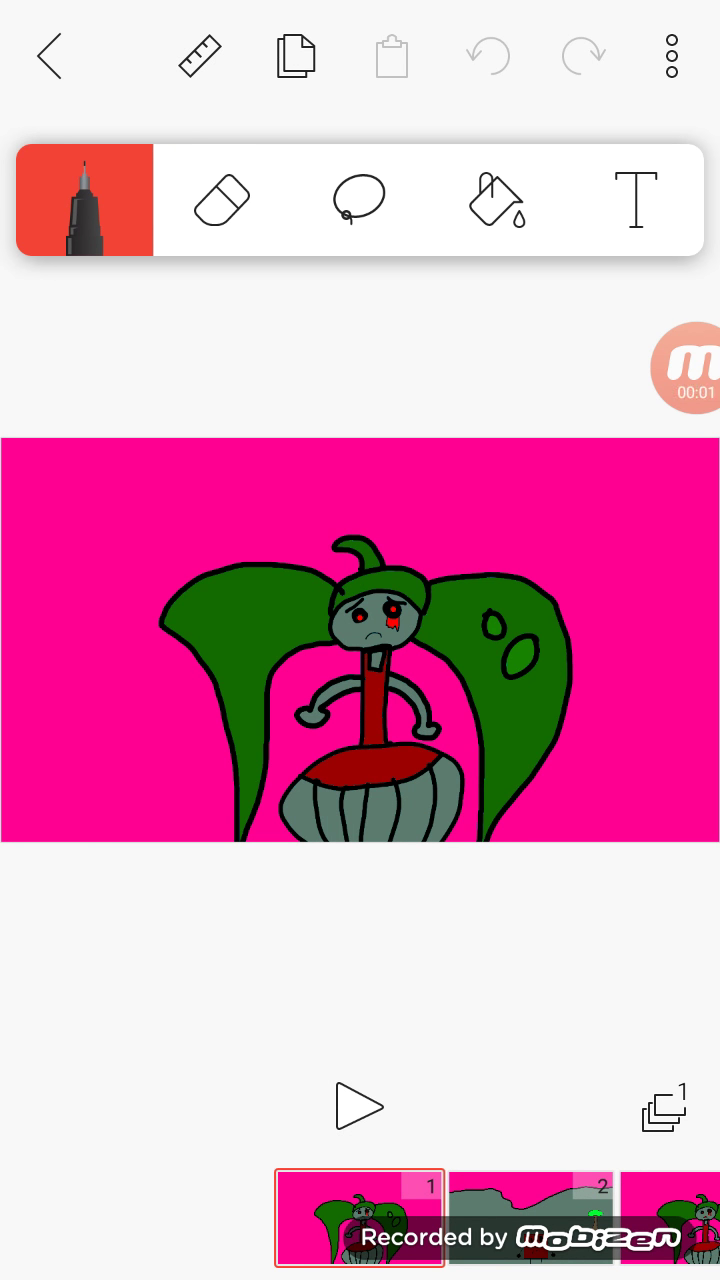
Step through frames 2 to 5, revisiting 3 and 4, to reach red-background frame 6
left_click_drag(600, 1218, 430, 1218)
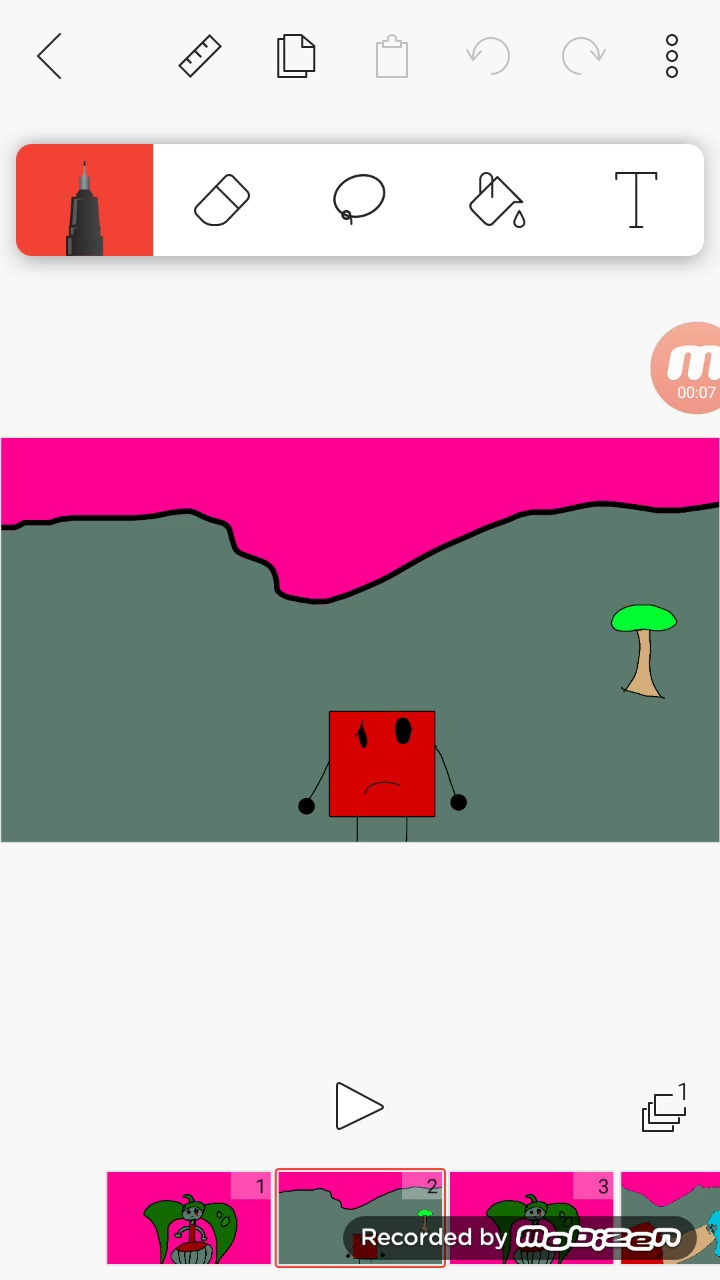
left_click(530, 1216)
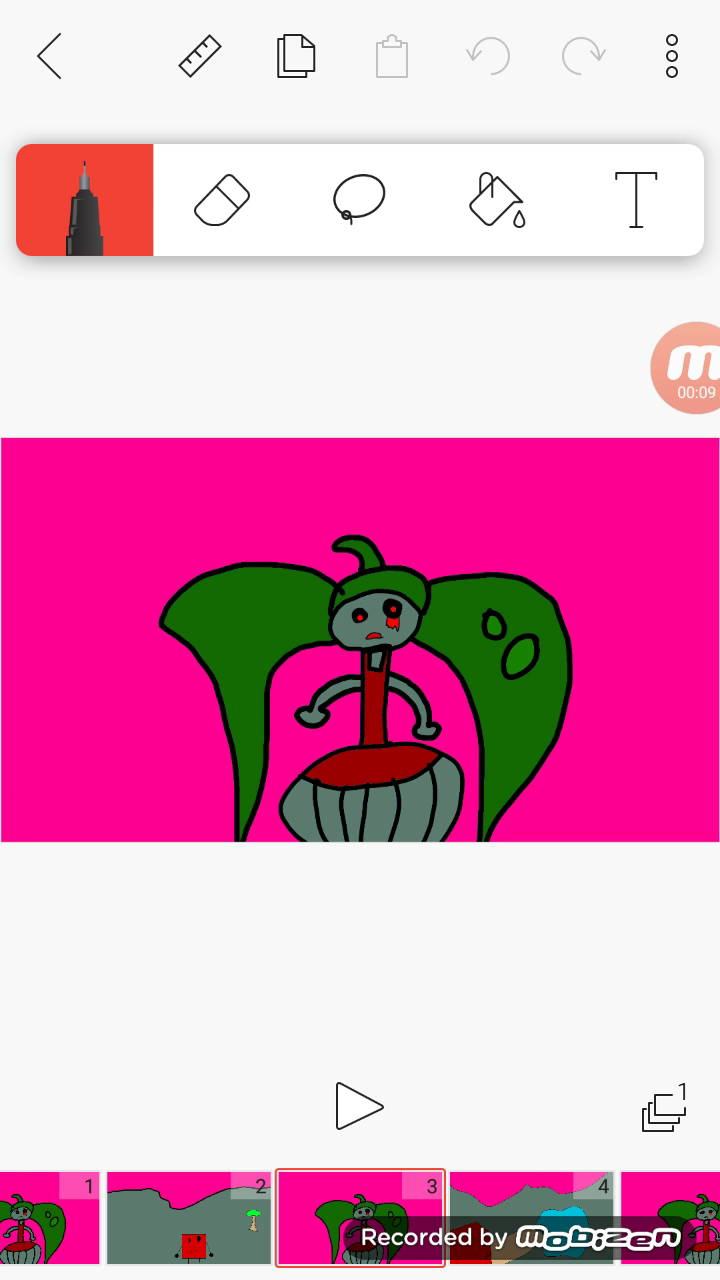
left_click(530, 1216)
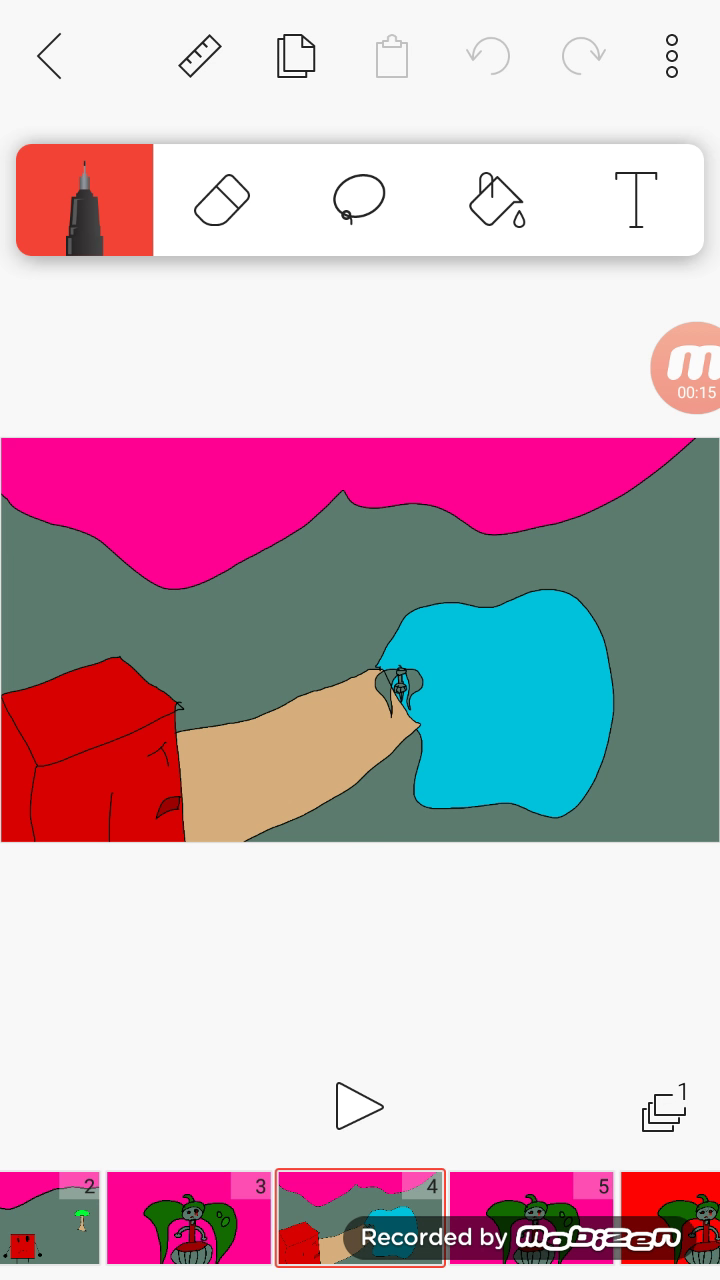
left_click(190, 1217)
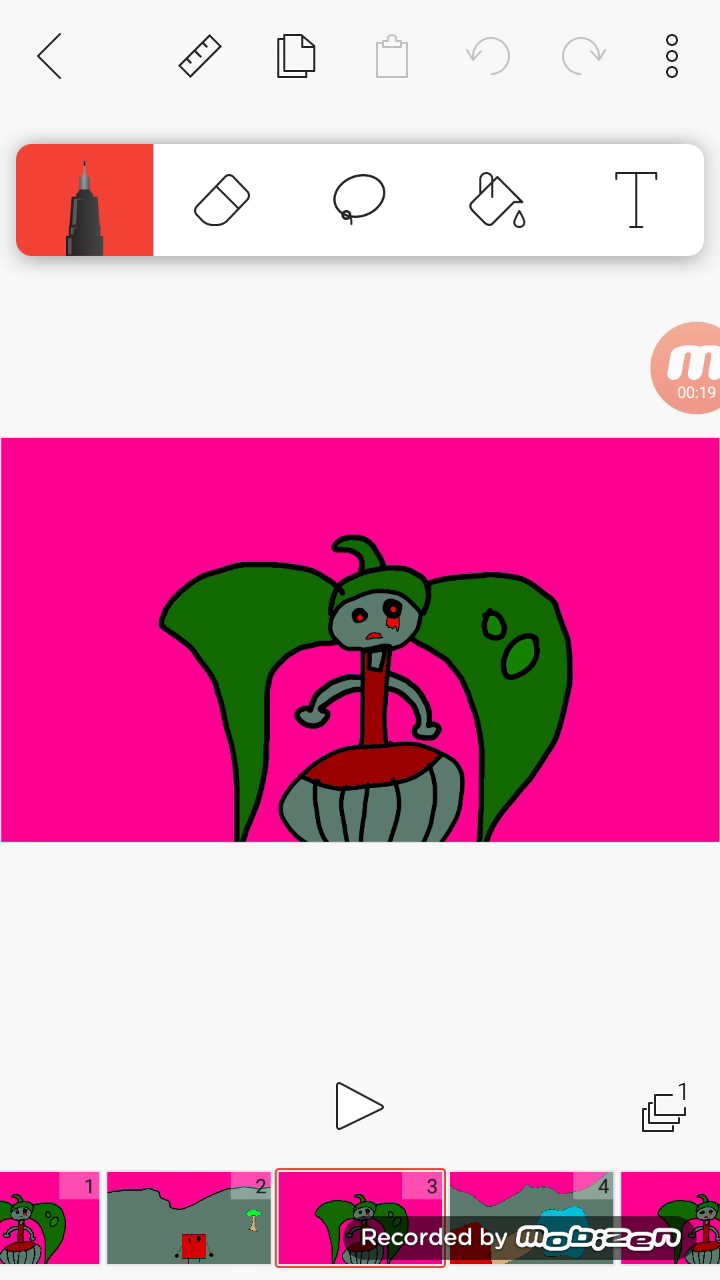
left_click(670, 1217)
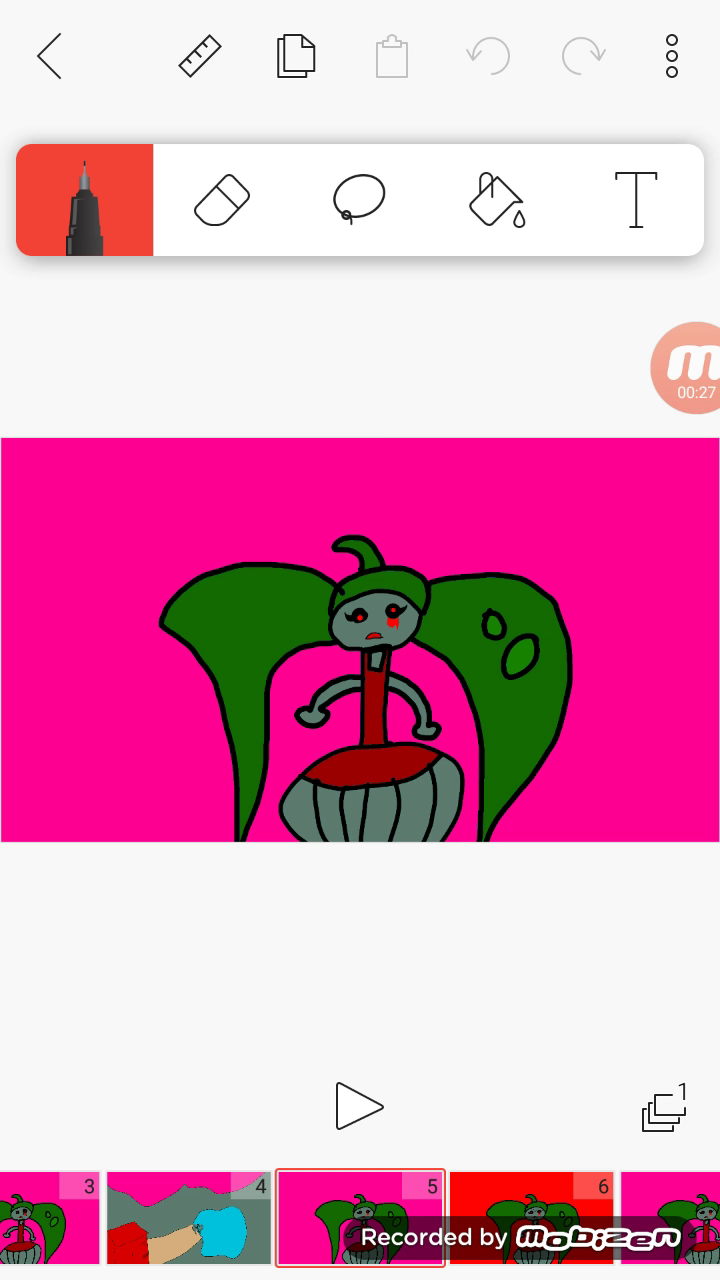
left_click(188, 1217)
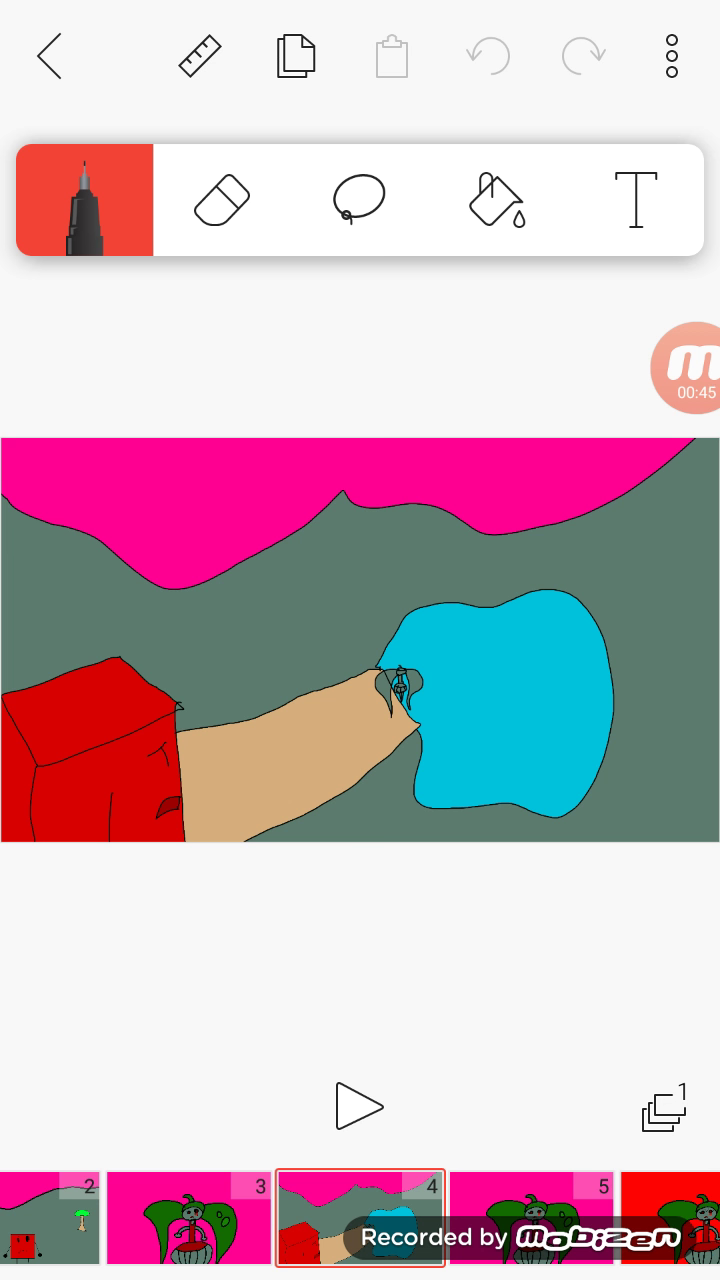
left_click(530, 1195)
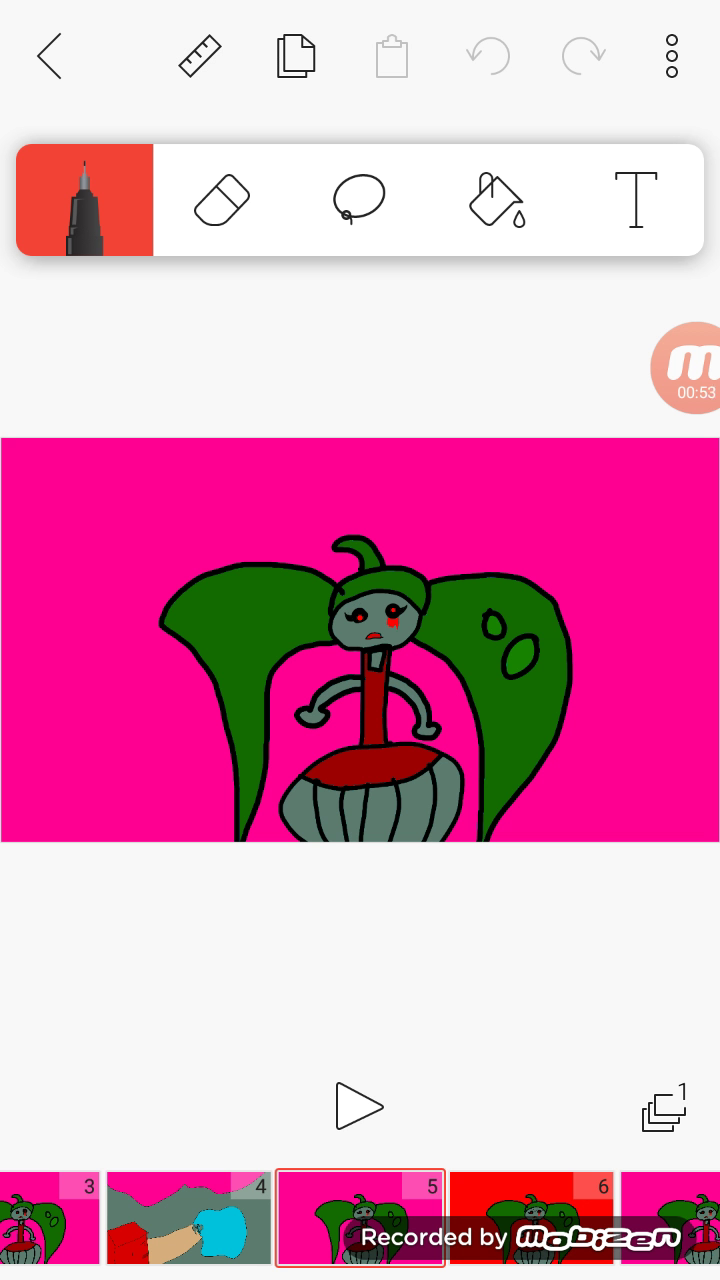
left_click(530, 1218)
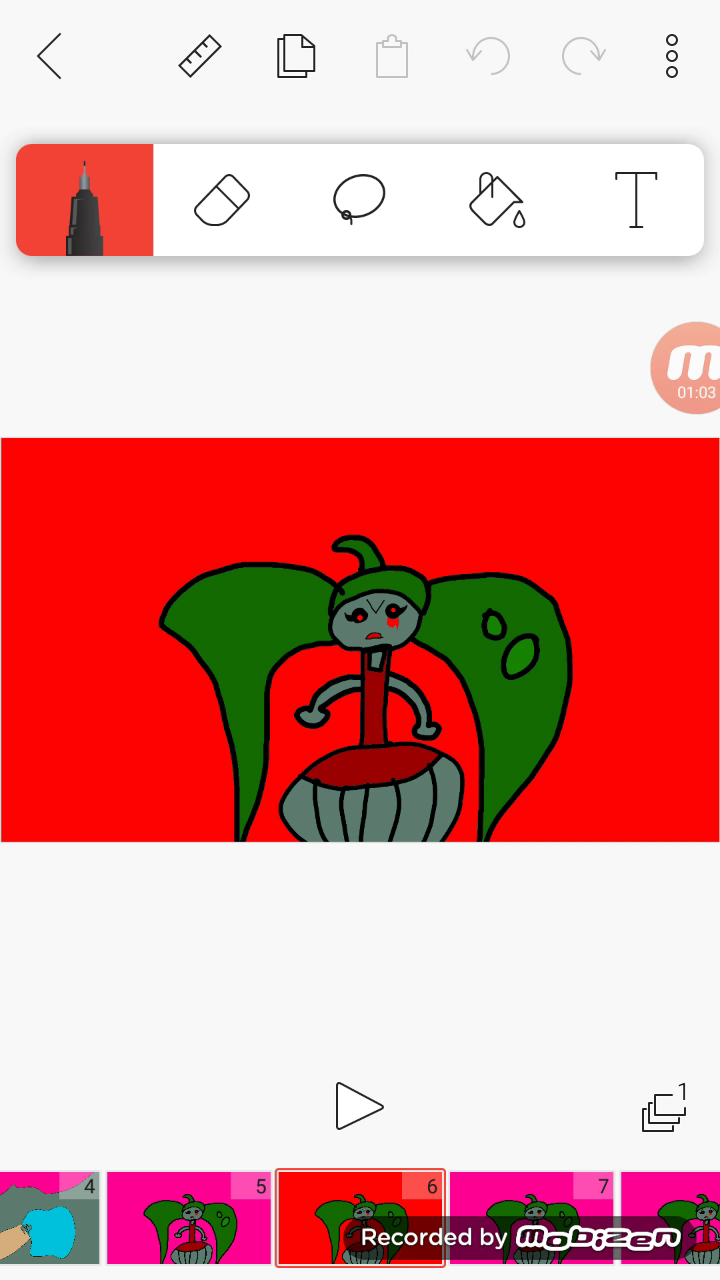
Advance frame by frame through 7 to 10, then on to frames 11 and 12
left_click_drag(530, 1218, 360, 1218)
left_click_drag(530, 1218, 360, 1218)
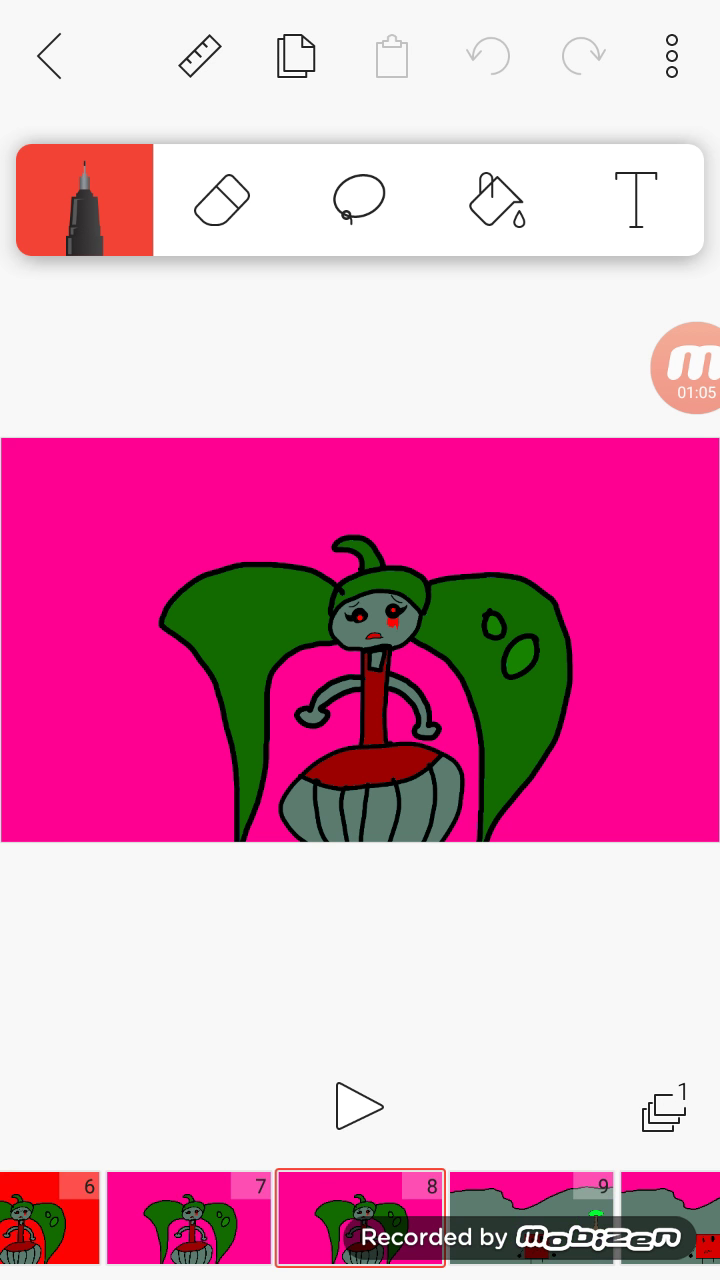
left_click_drag(530, 1218, 360, 1218)
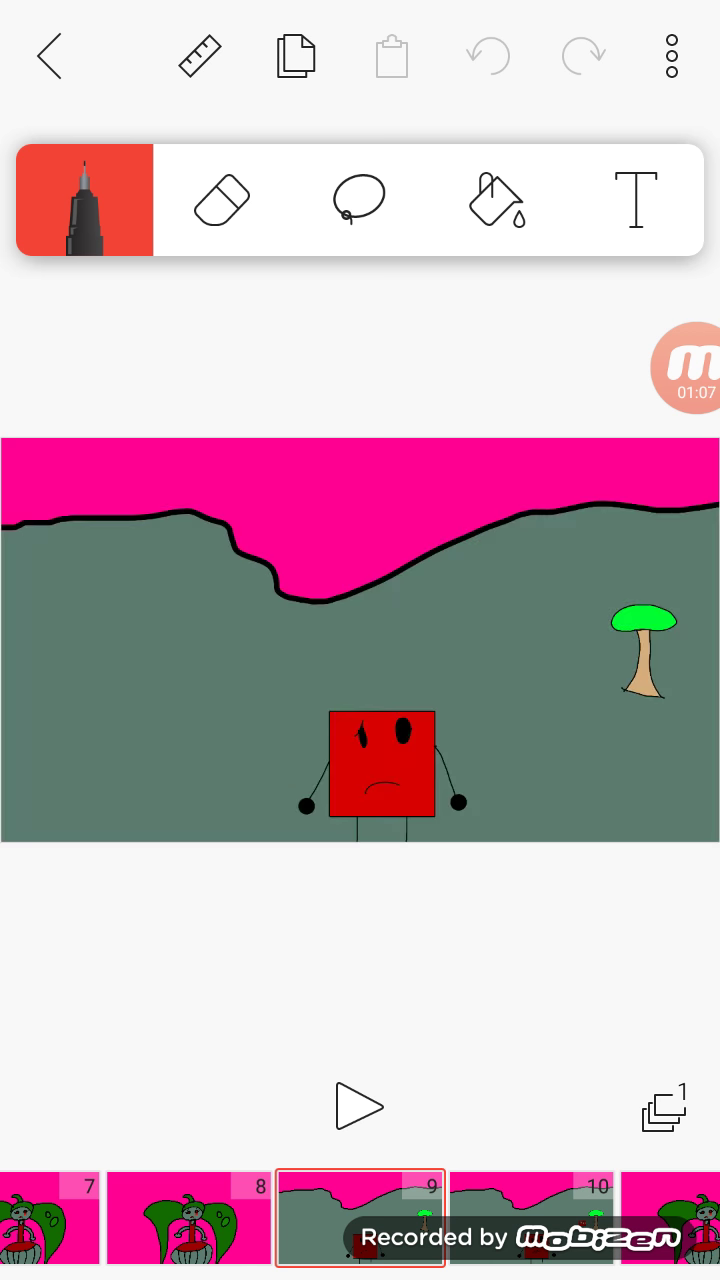
left_click_drag(530, 1218, 360, 1218)
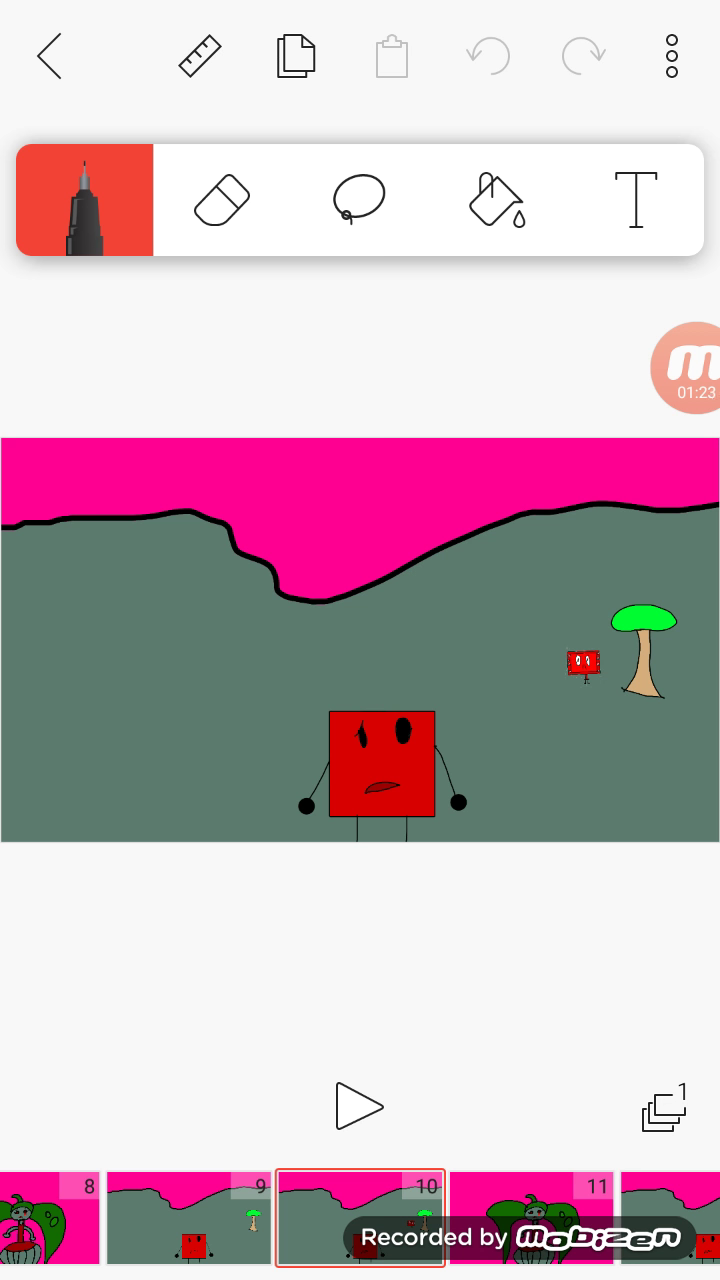
left_click(530, 1217)
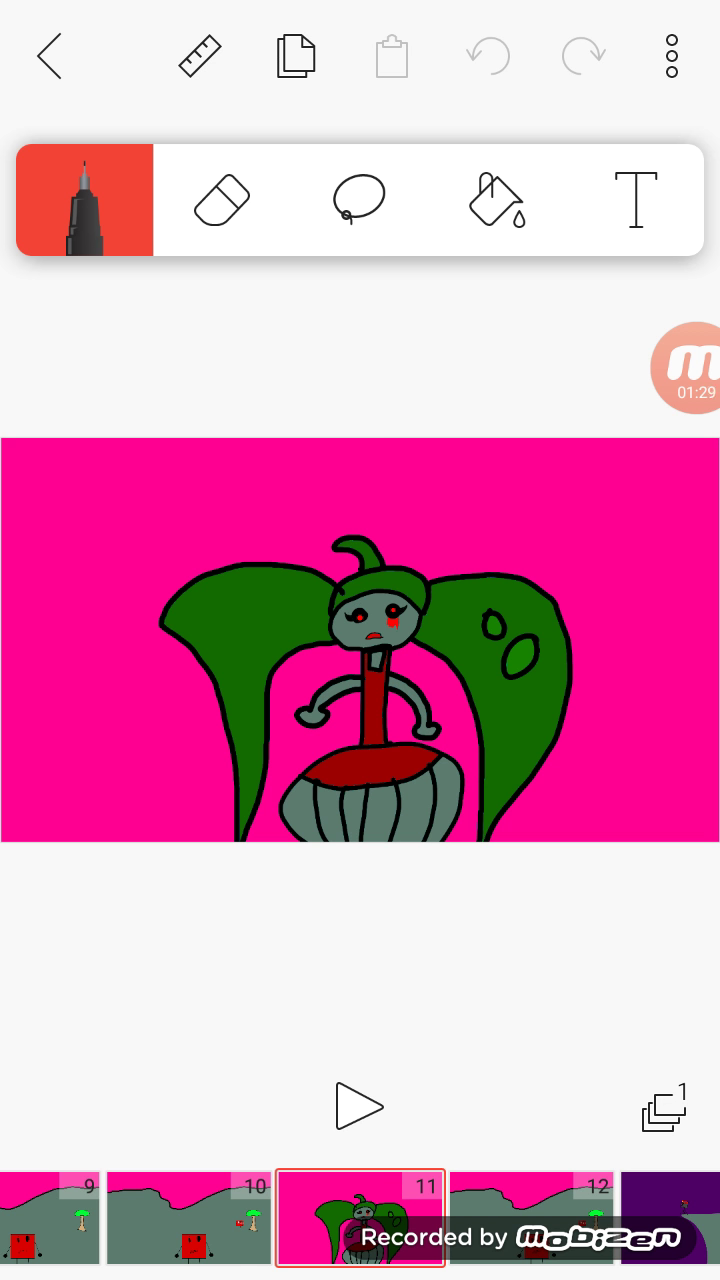
left_click(530, 1217)
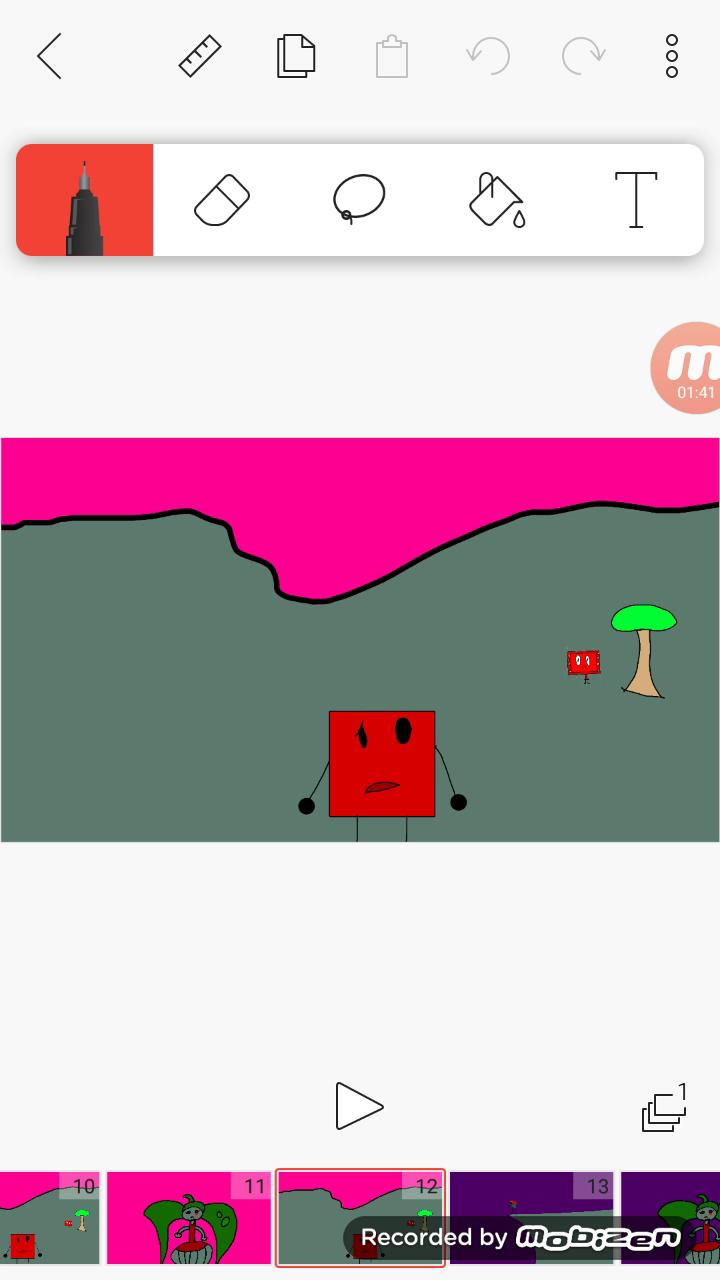
Draw two trial strokes in frame 12's pink sky, then undo them
left_click_drag(344, 512, 350, 577)
mouse_move(397, 515)
left_mouse_down()
mouse_move(428, 442)
mouse_move(425, 534)
left_mouse_up()
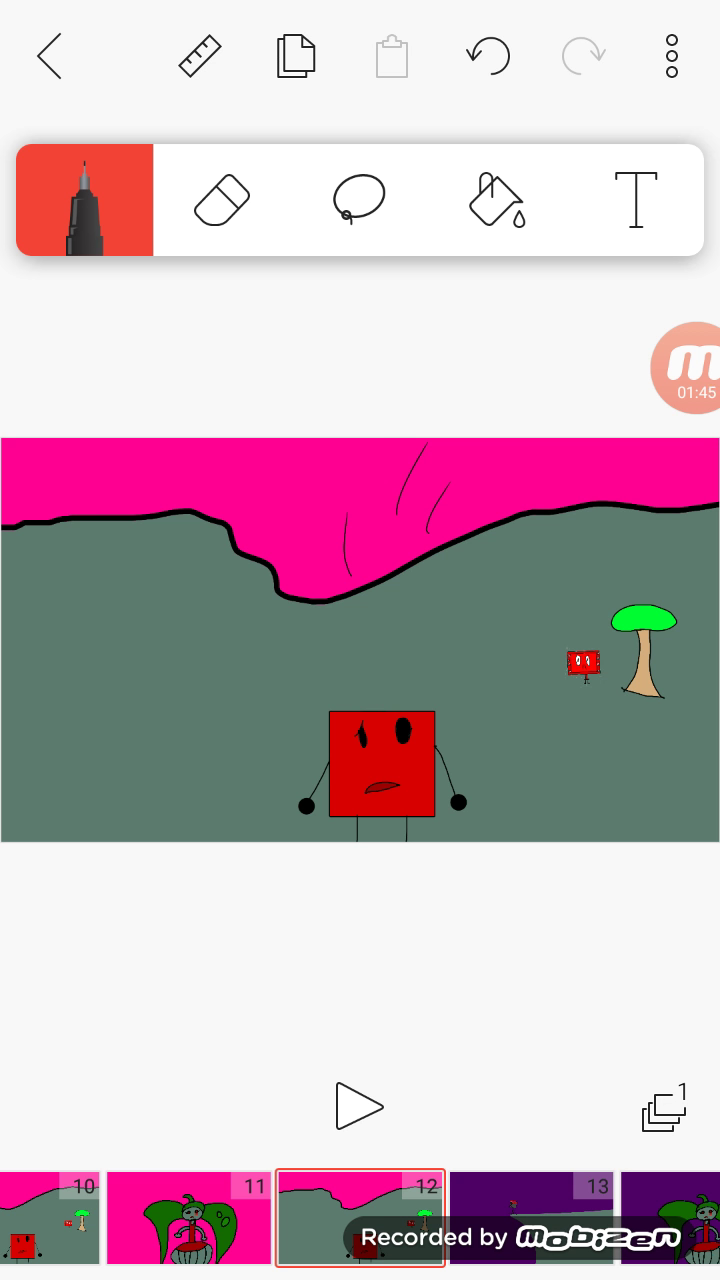
left_click(489, 56)
left_click(489, 56)
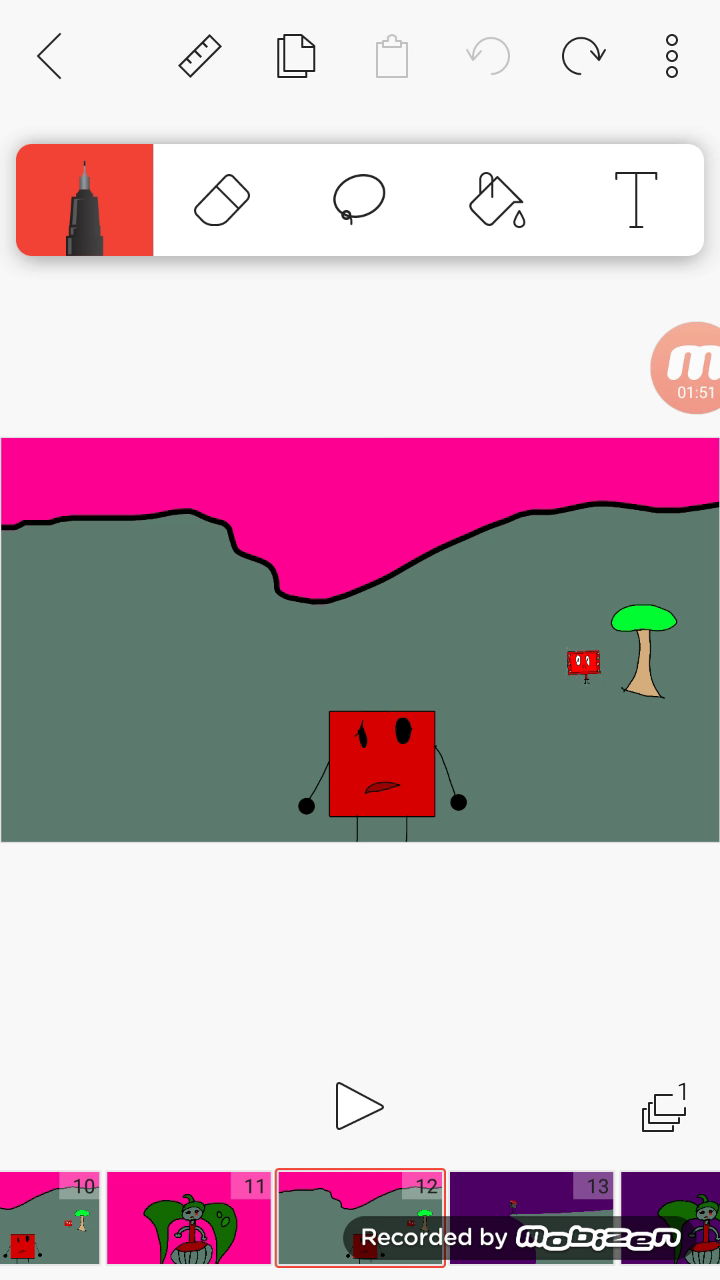
Revisit frame 11, return to 12, then move on to purple cliff frame 13
left_click(189, 1217)
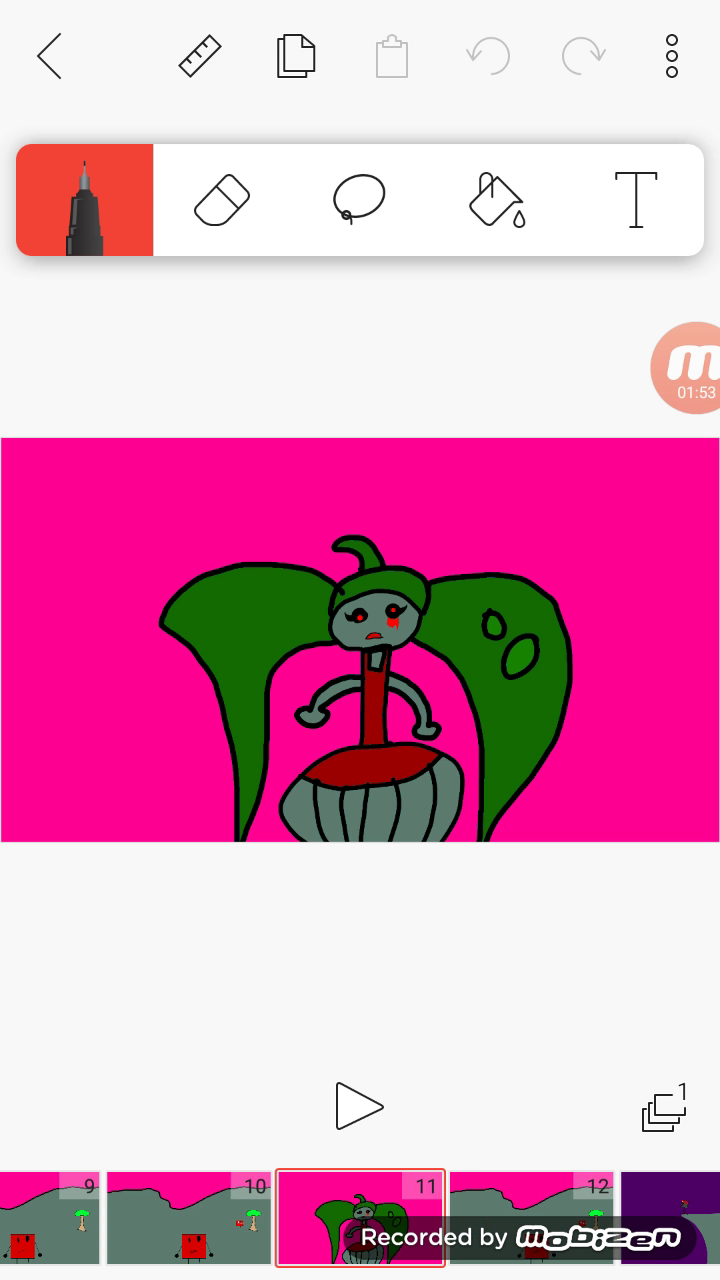
left_click(531, 1217)
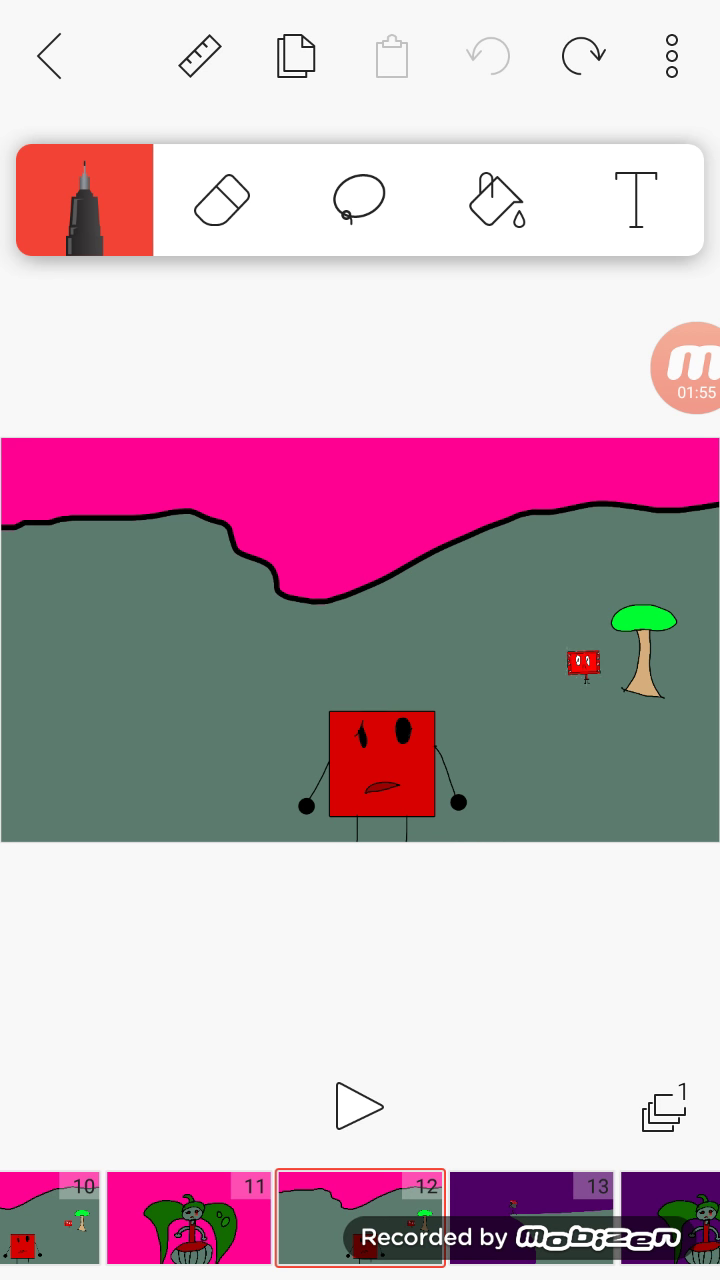
left_click(531, 1217)
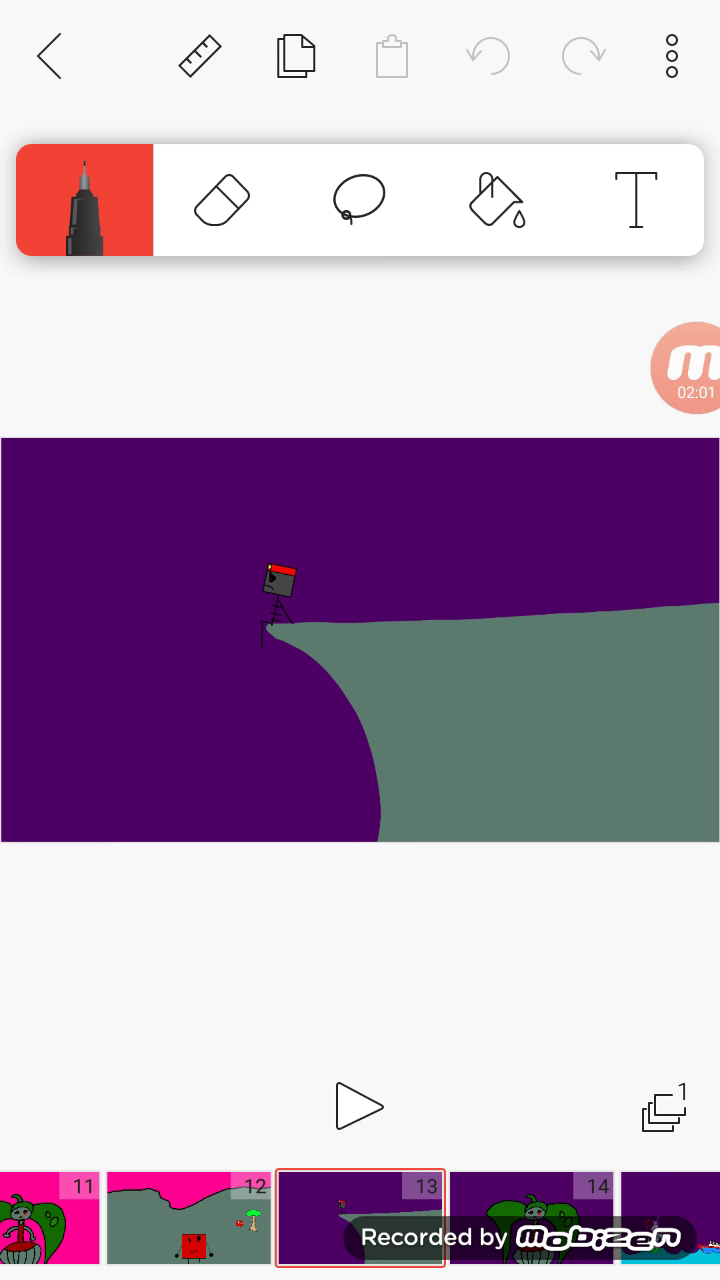
Advance to frames 14 and 15, revisit 14, then continue through 16 and 17 to frame 18
left_click(527, 1217)
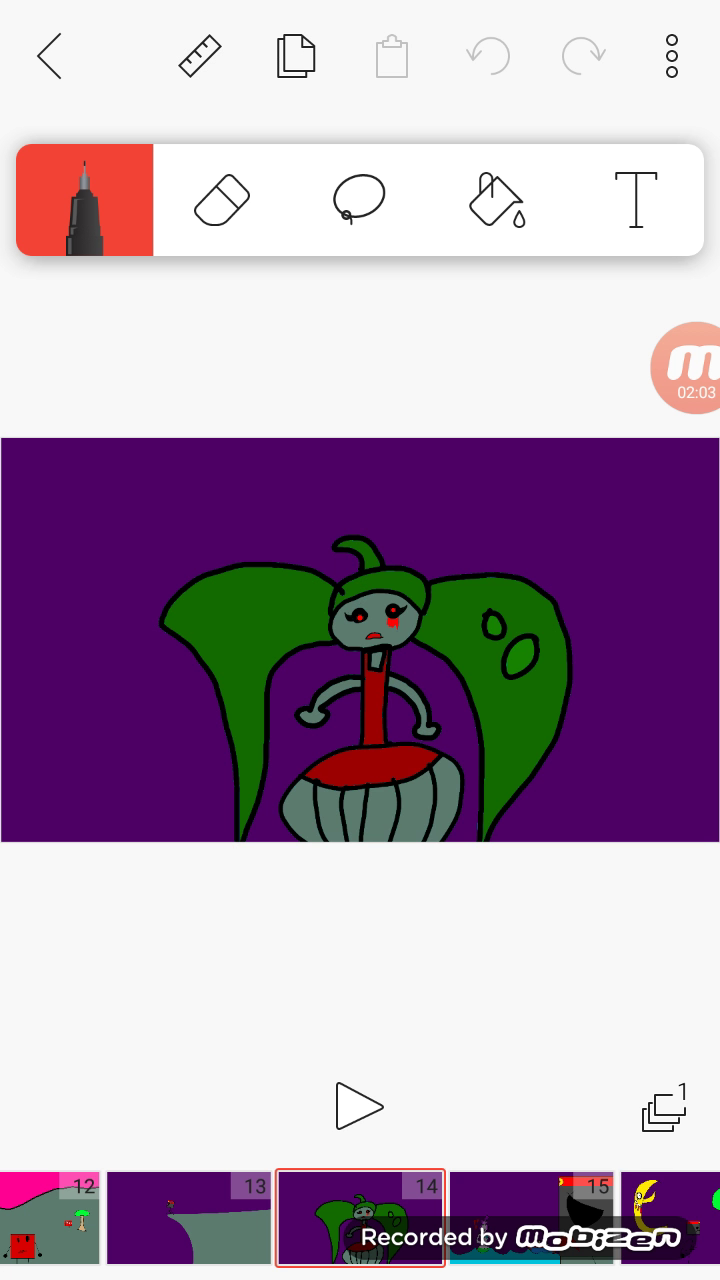
left_click(527, 1217)
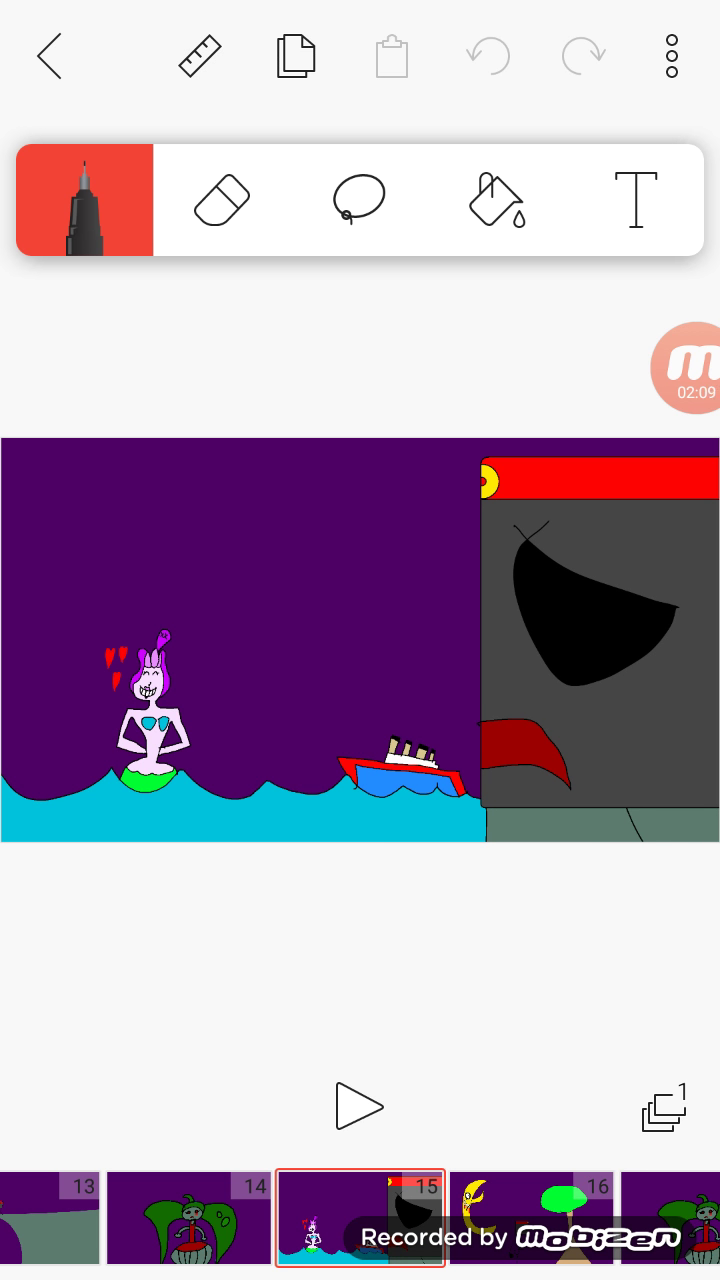
left_click_drag(250, 1218, 420, 1218)
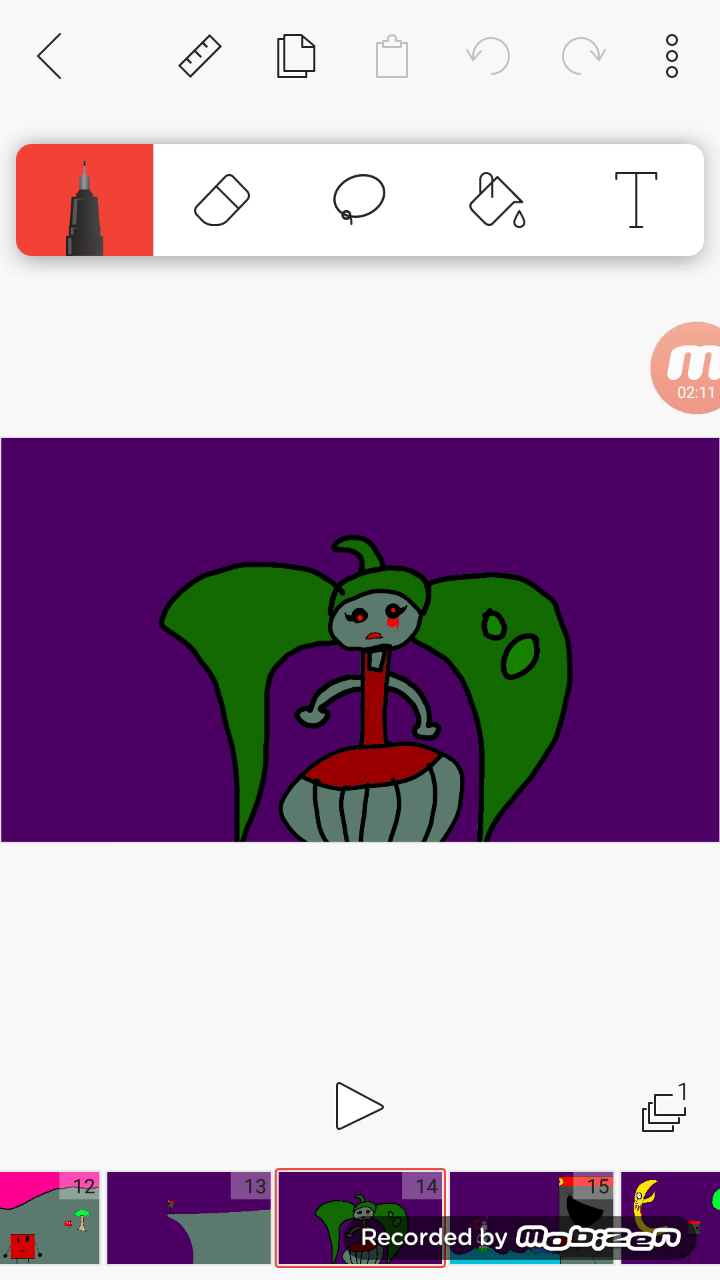
left_click_drag(530, 1218, 360, 1218)
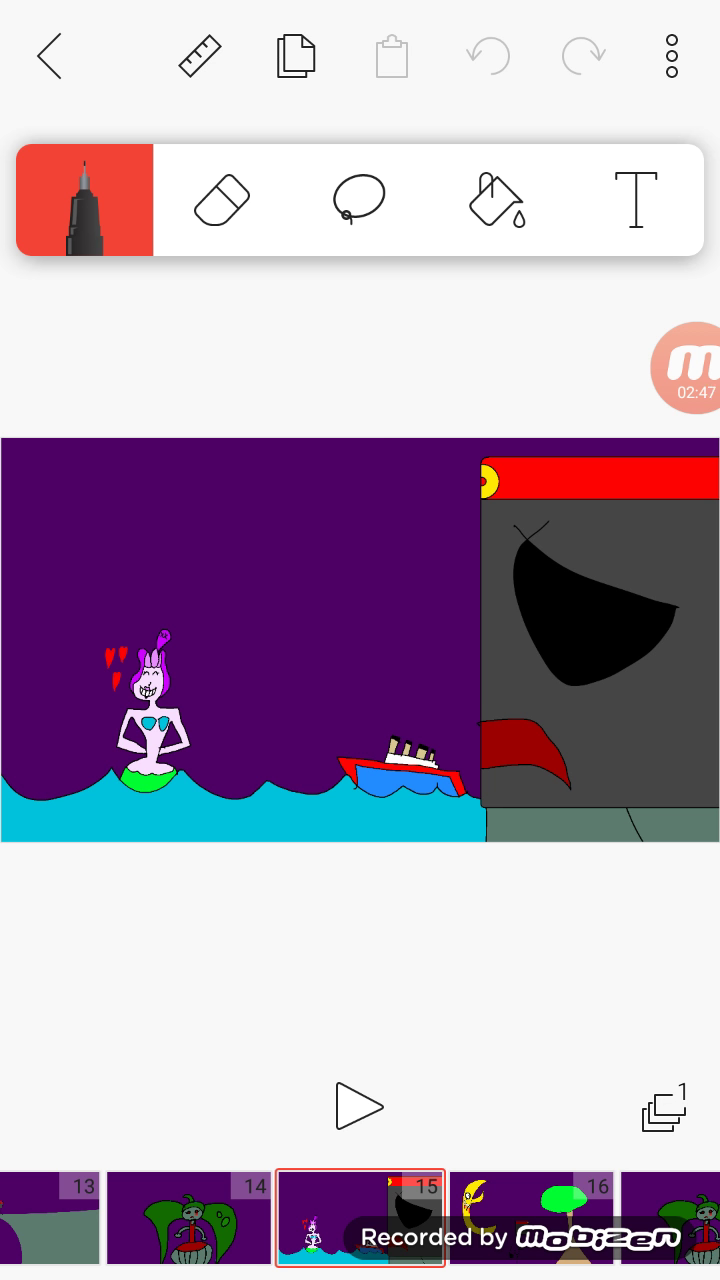
left_click(530, 1218)
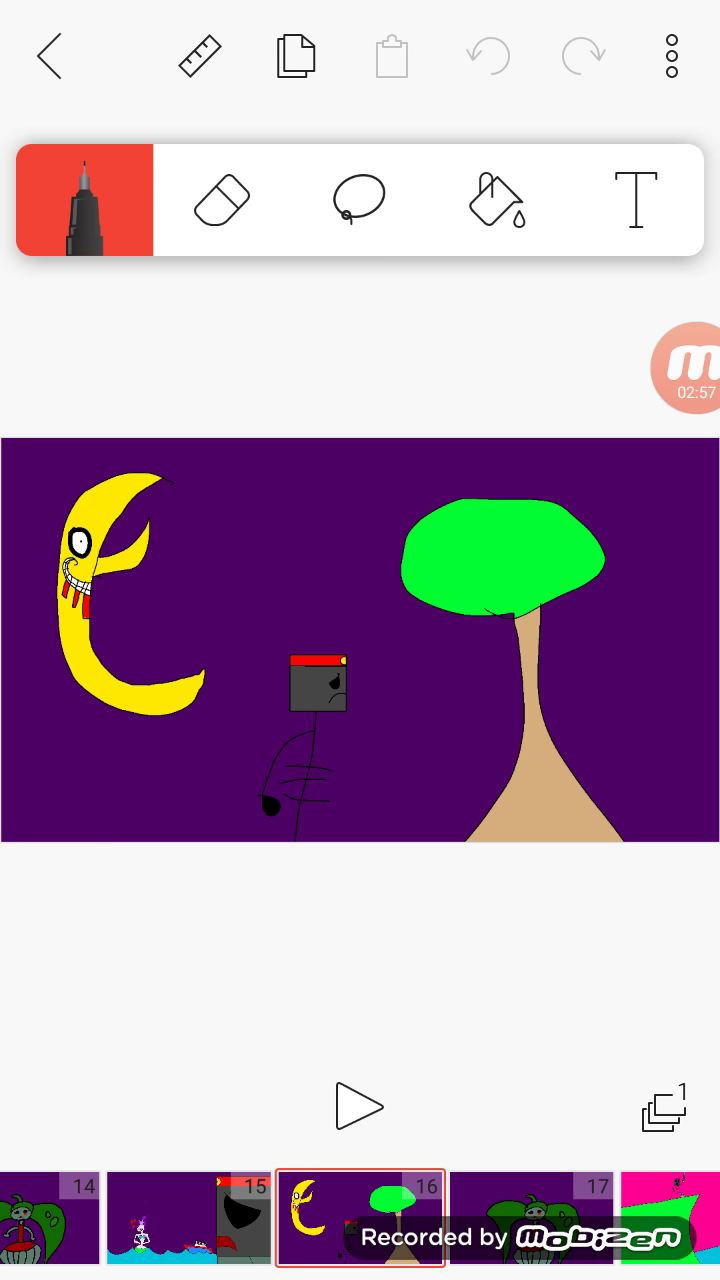
left_click(531, 1217)
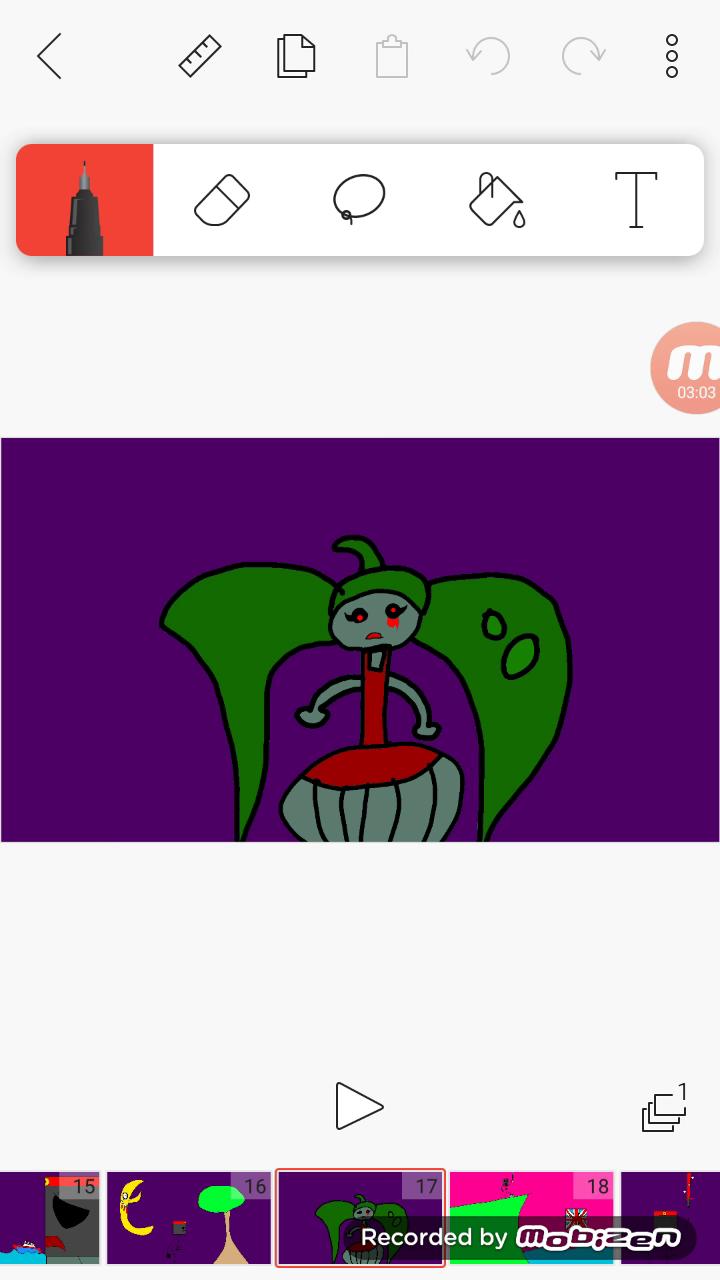
left_click(530, 1215)
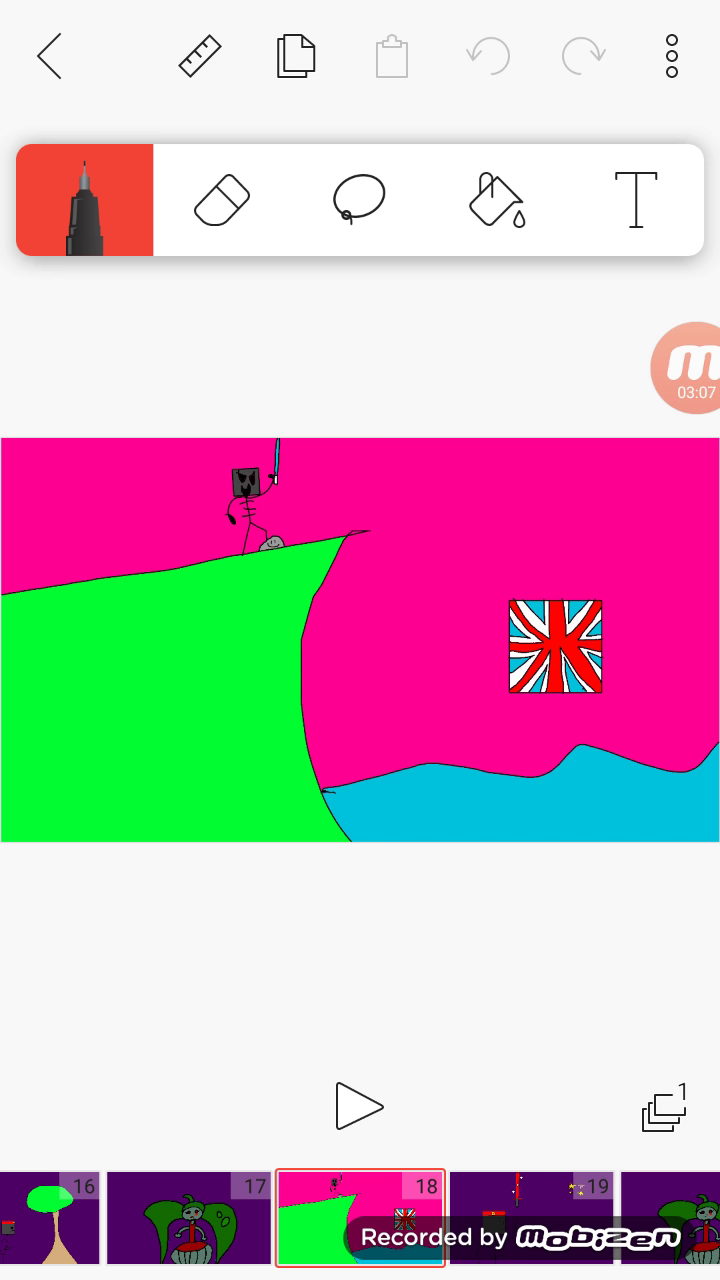
scroll(360, 640, "up", 2)
scroll(360, 640, "up", 2)
scroll(360, 640, "up", 1)
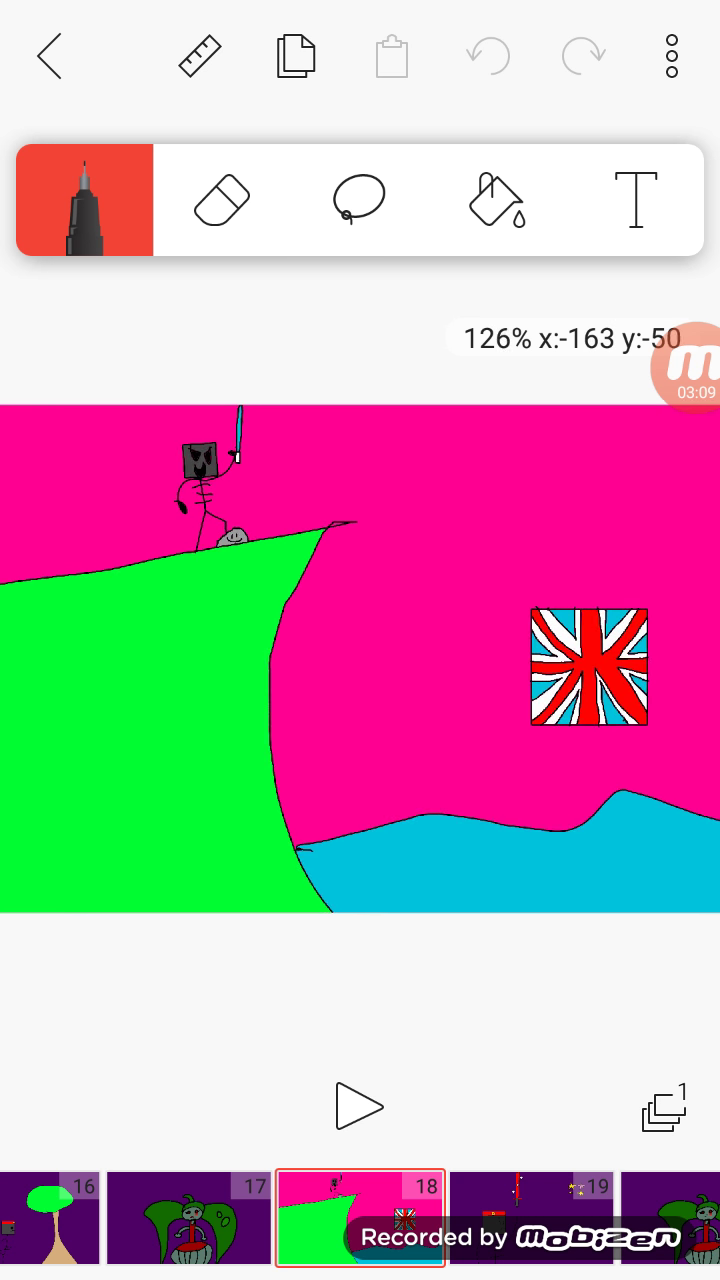
scroll(360, 640, "up", 2)
scroll(360, 640, "up", 1)
scroll(360, 640, "up", 1)
scroll(360, 640, "up", 1)
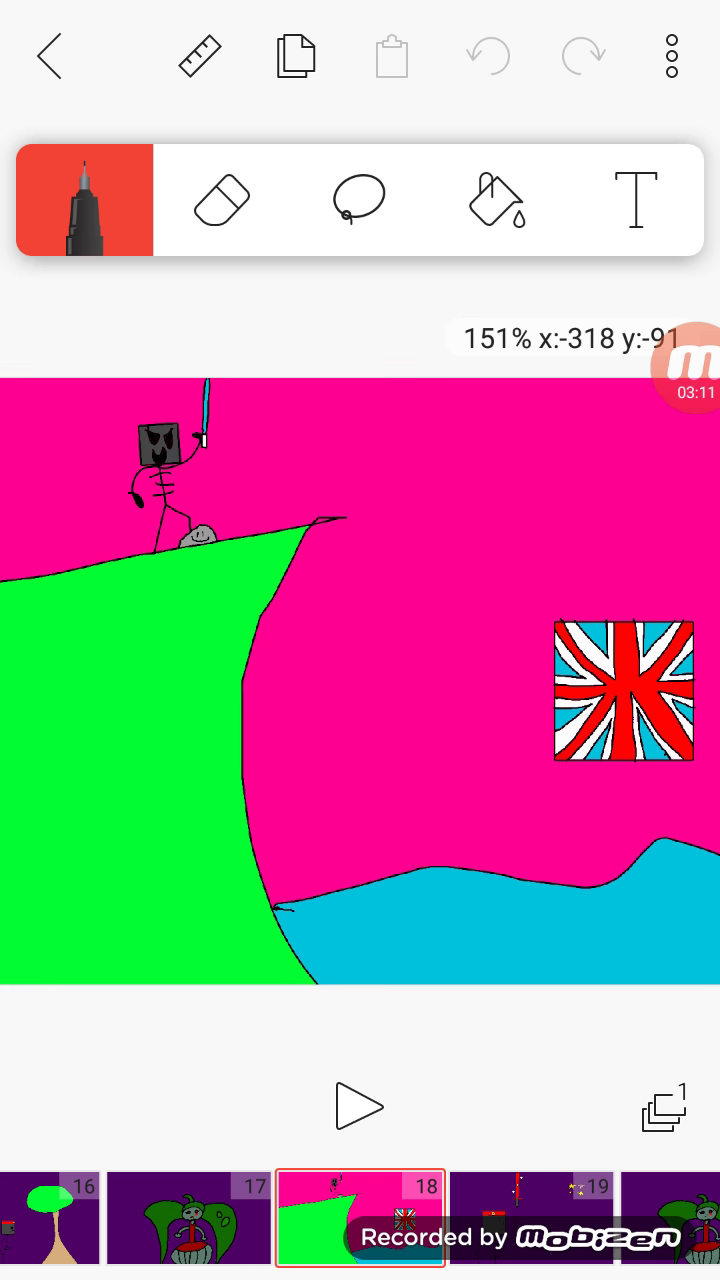
scroll(360, 640, "up", 2)
scroll(360, 695, "up", 1)
scroll(360, 695, "up", 1)
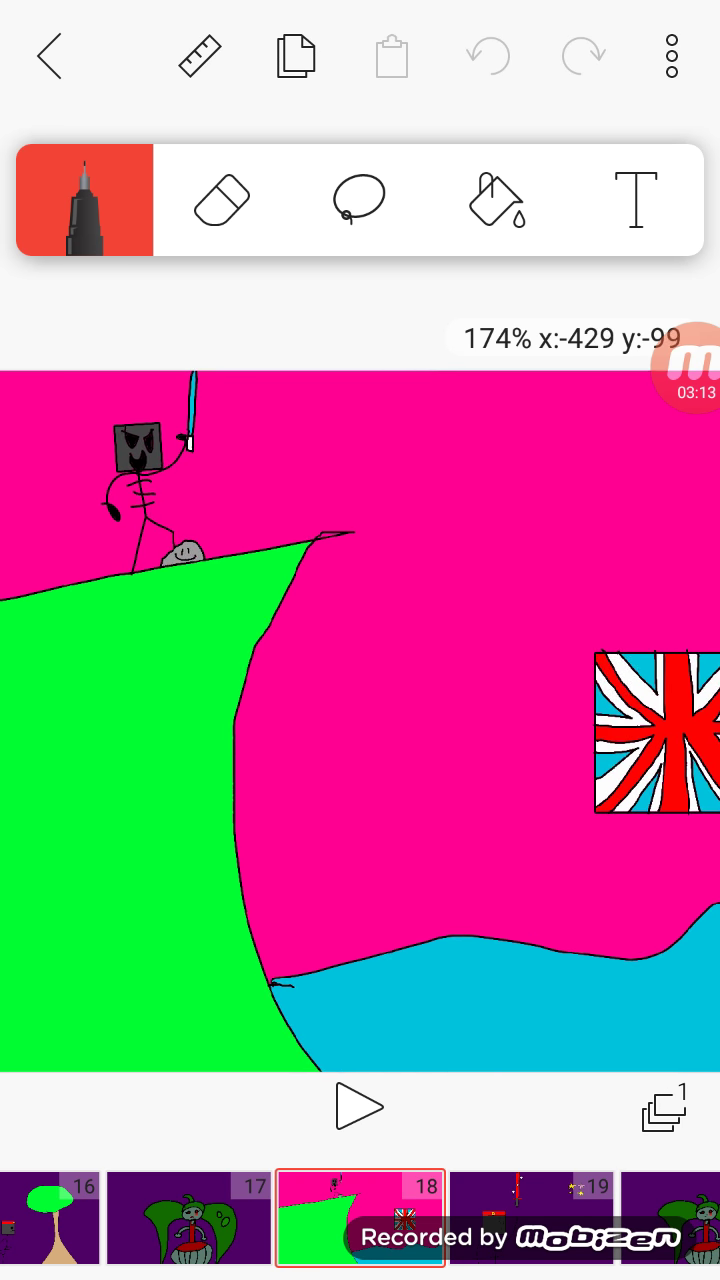
scroll(360, 695, "up", 1)
scroll(360, 735, "up", 1)
scroll(360, 735, "down", 1)
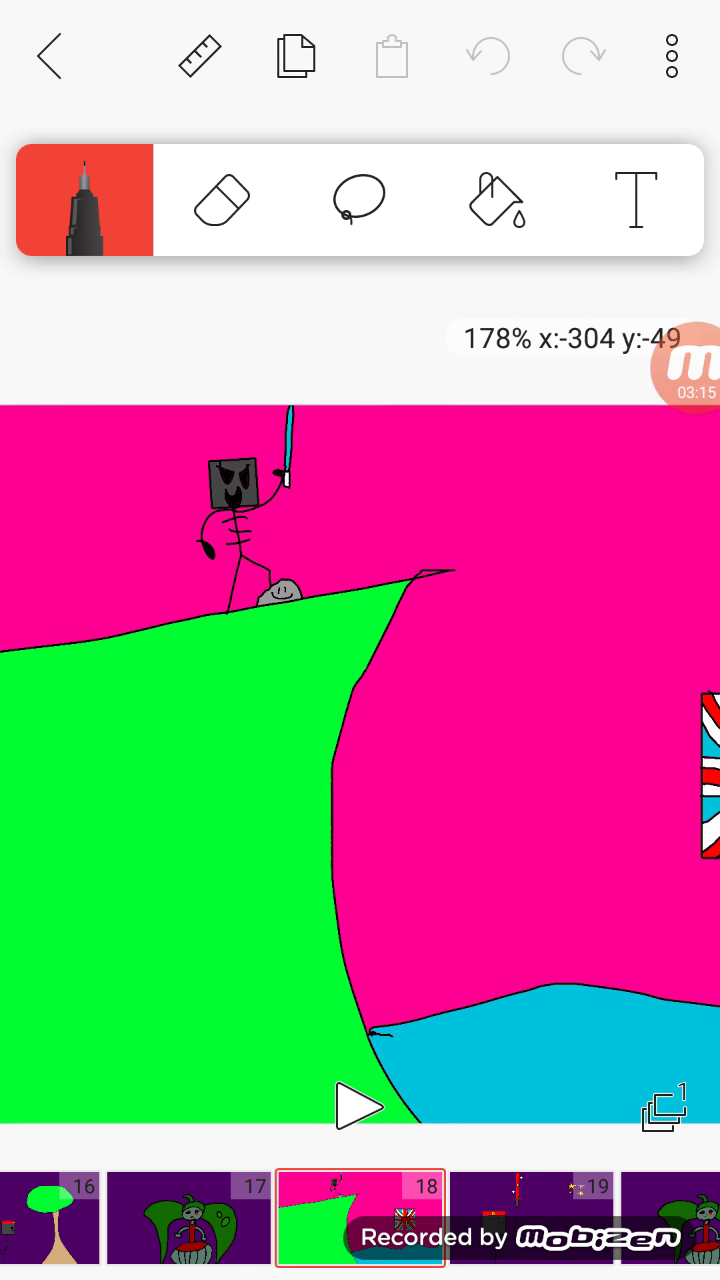
scroll(360, 735, "up", 1)
scroll(360, 780, "up", 1)
scroll(360, 780, "up", 1)
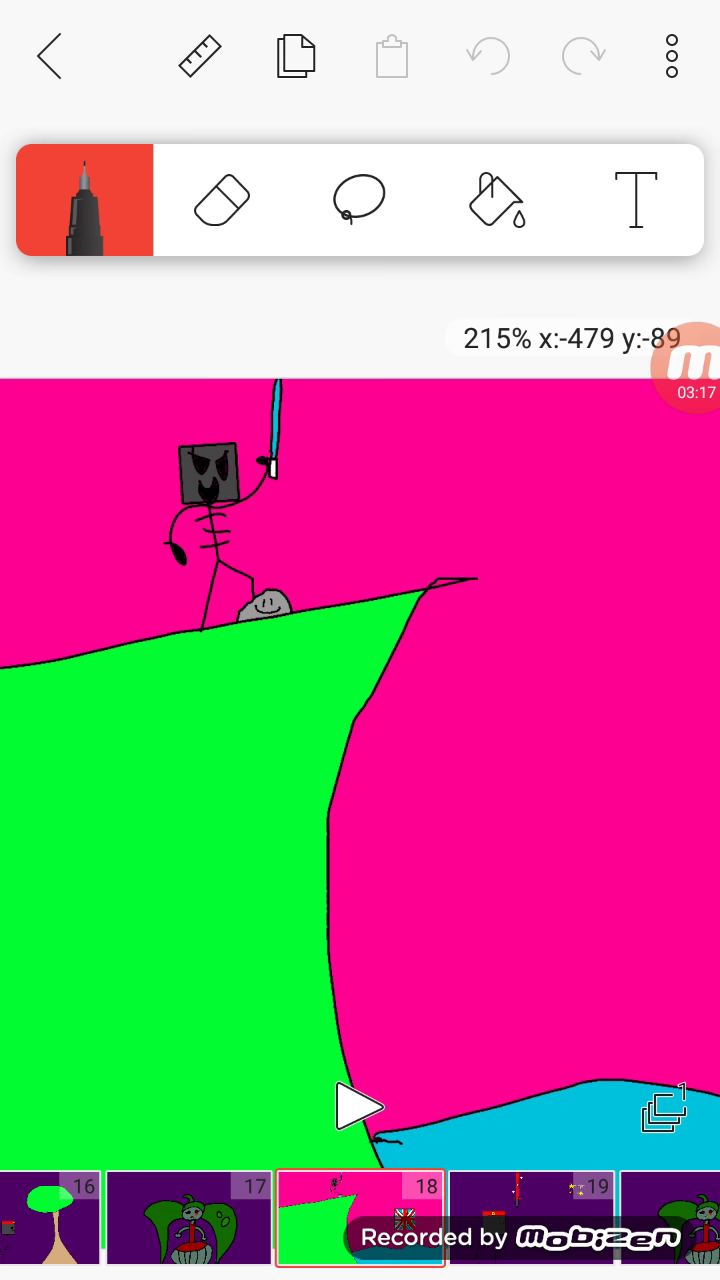
scroll(360, 780, "up", 1)
scroll(360, 750, "up", 1)
scroll(360, 750, "up", 1)
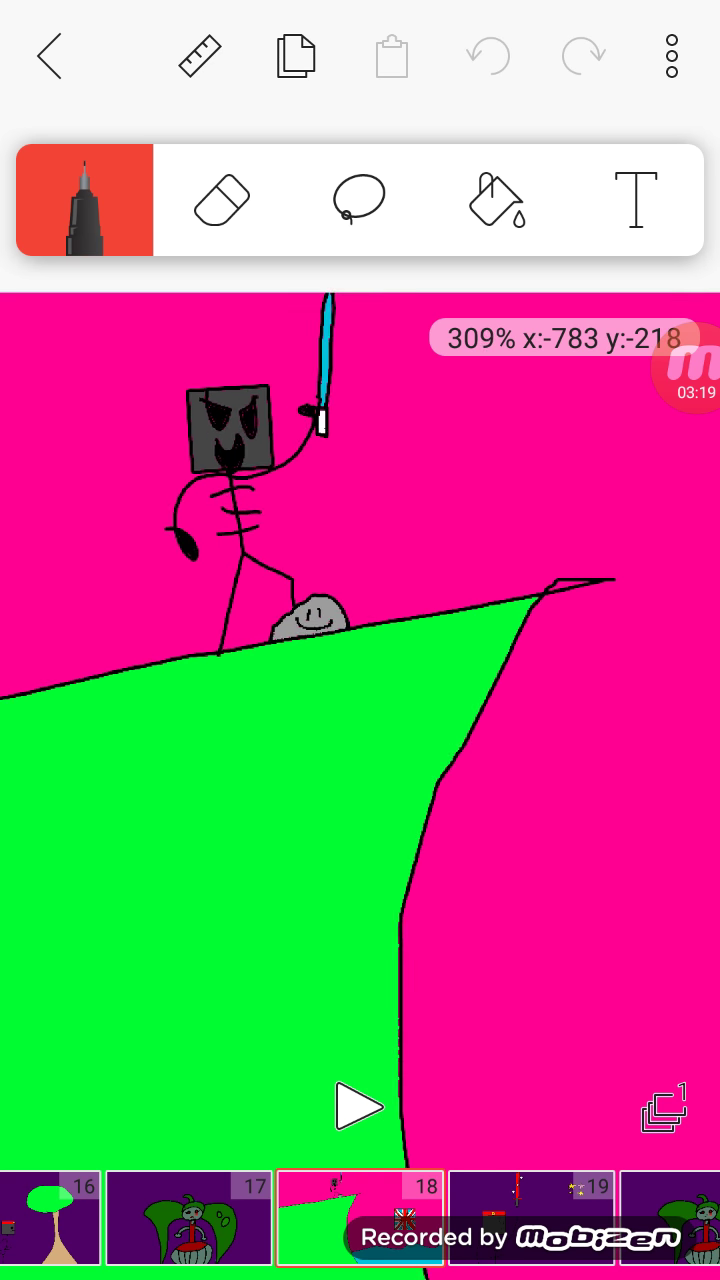
scroll(360, 730, "up", 5)
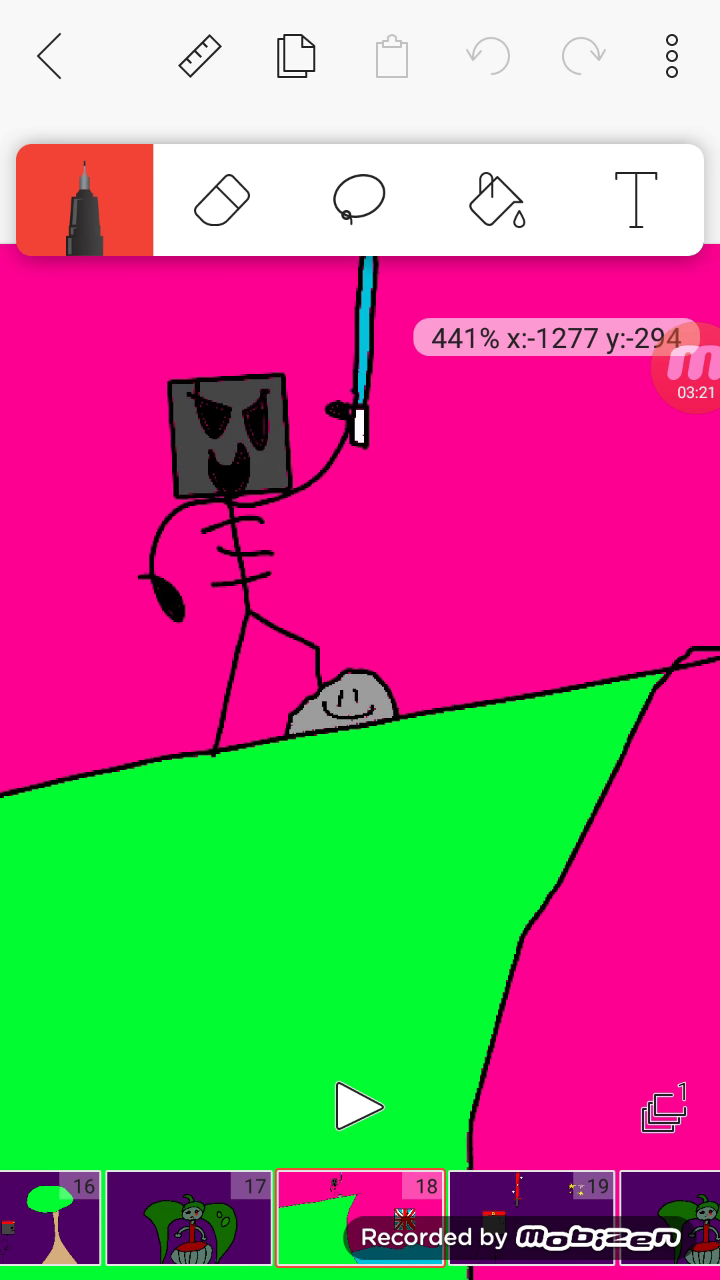
scroll(360, 700, "up", 3)
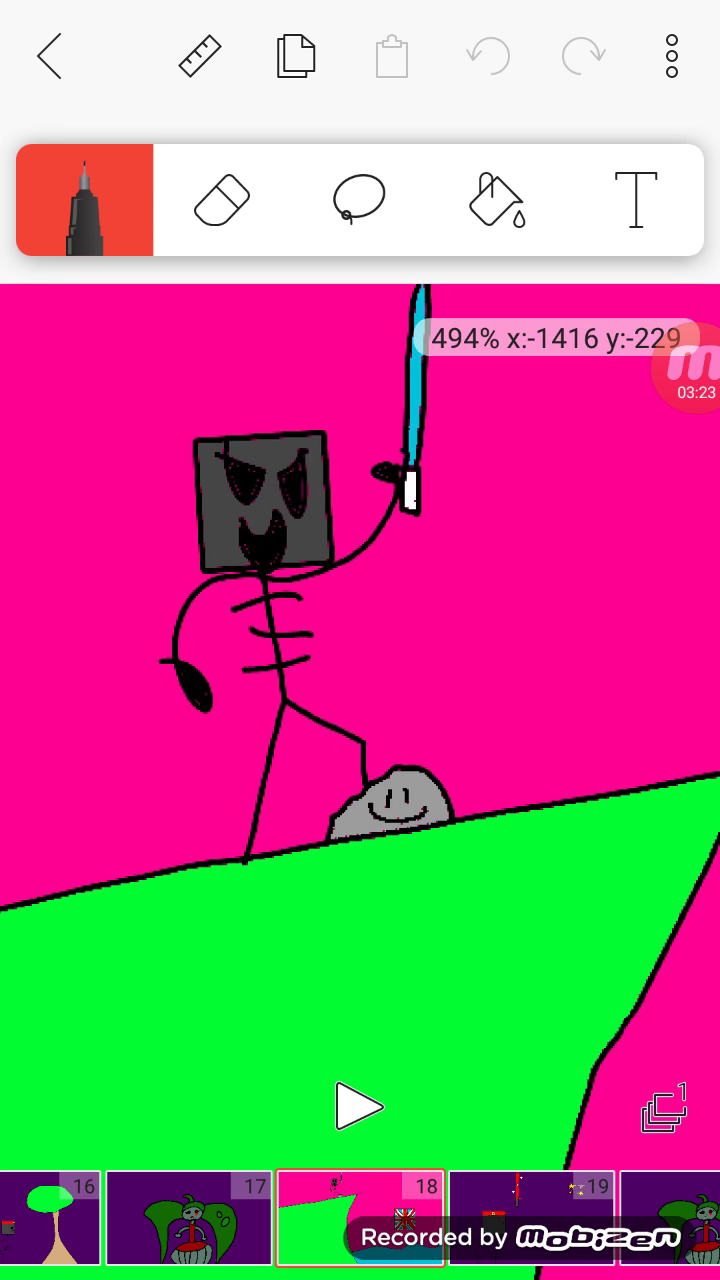
scroll(360, 600, "up", 1)
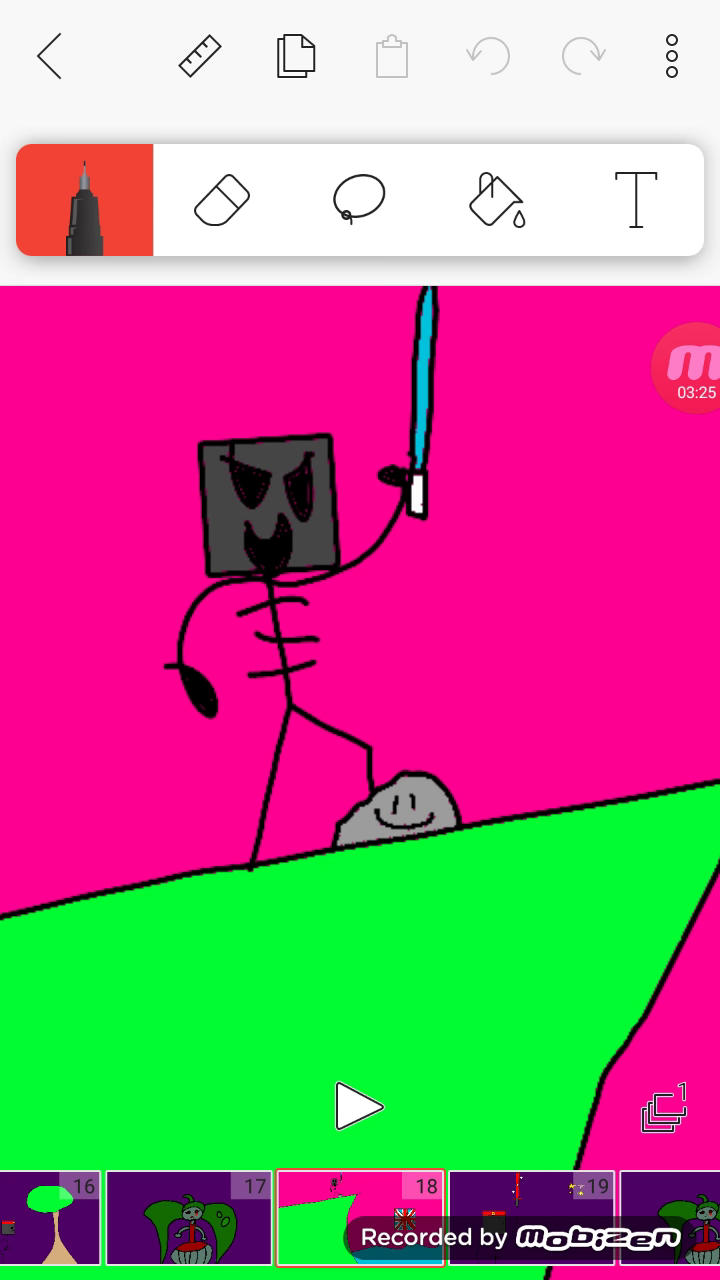
scroll(360, 600, "up", 2)
scroll(360, 600, "up", 2)
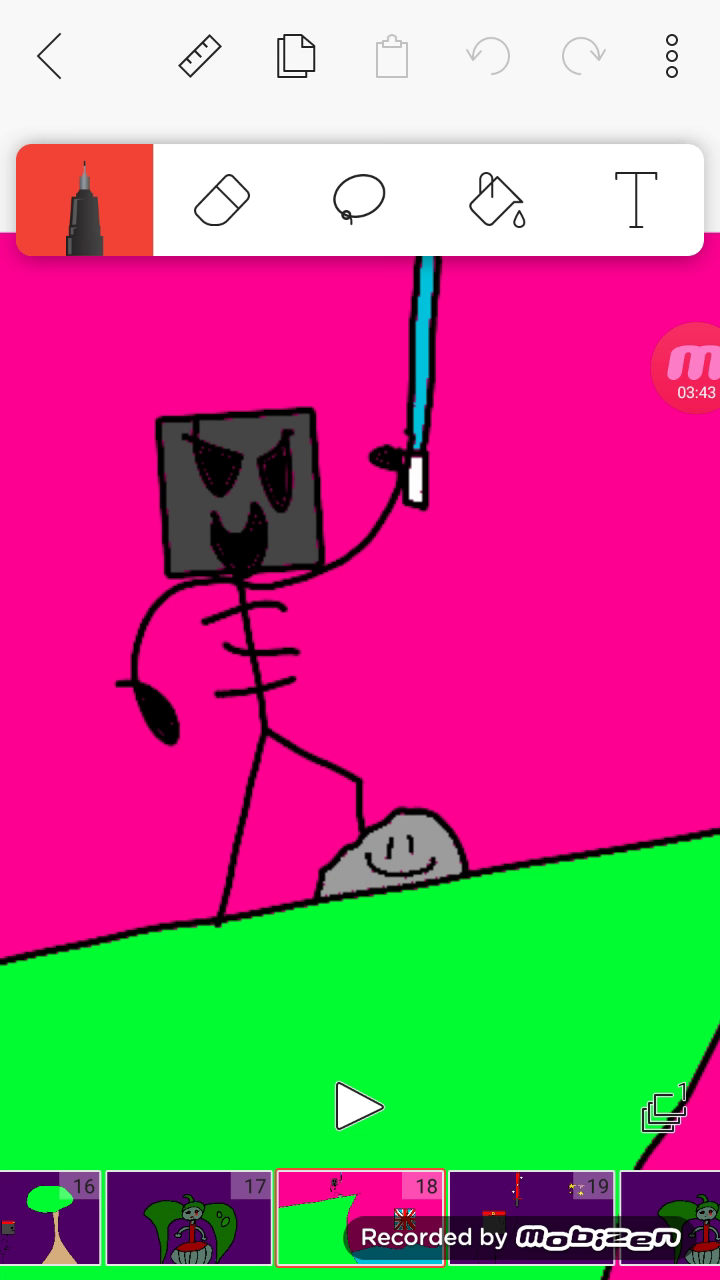
Advance past frame 19's red sword figure to frame 20, the green-haired character in red
left_click_drag(530, 1215, 358, 1215)
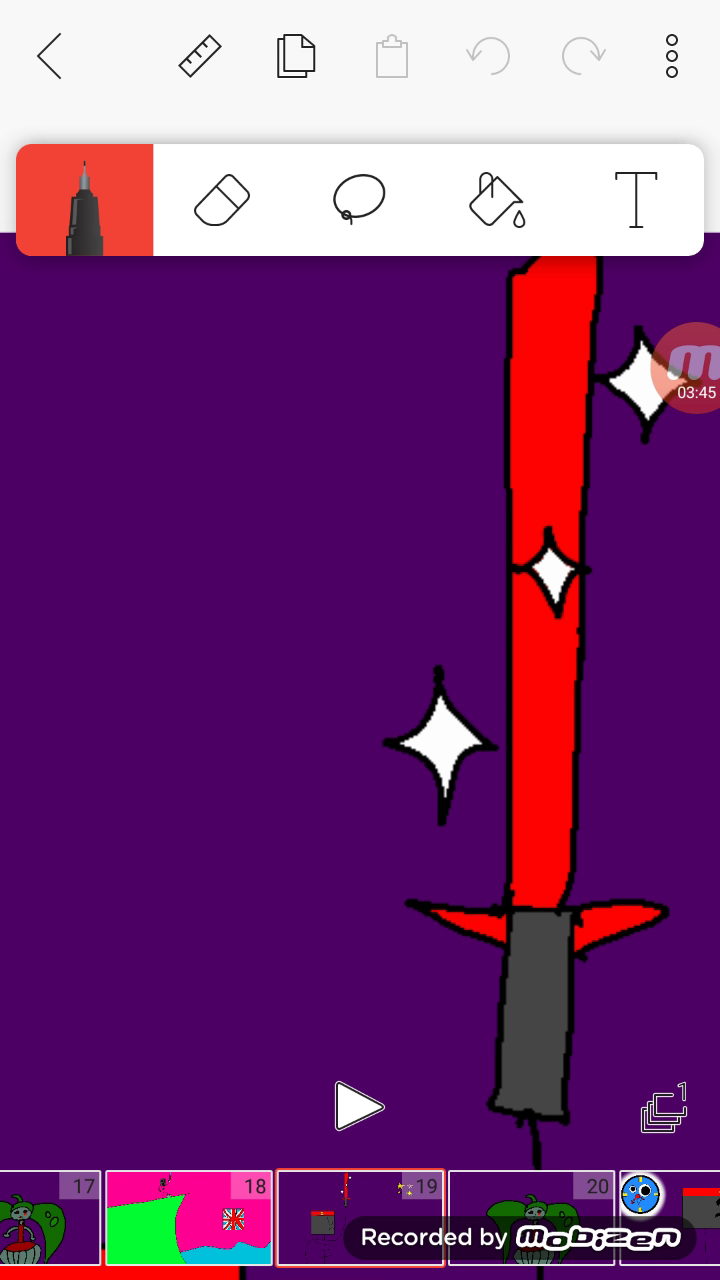
scroll(360, 700, "down", 2)
scroll(360, 700, "down", 2)
scroll(360, 700, "down", 3)
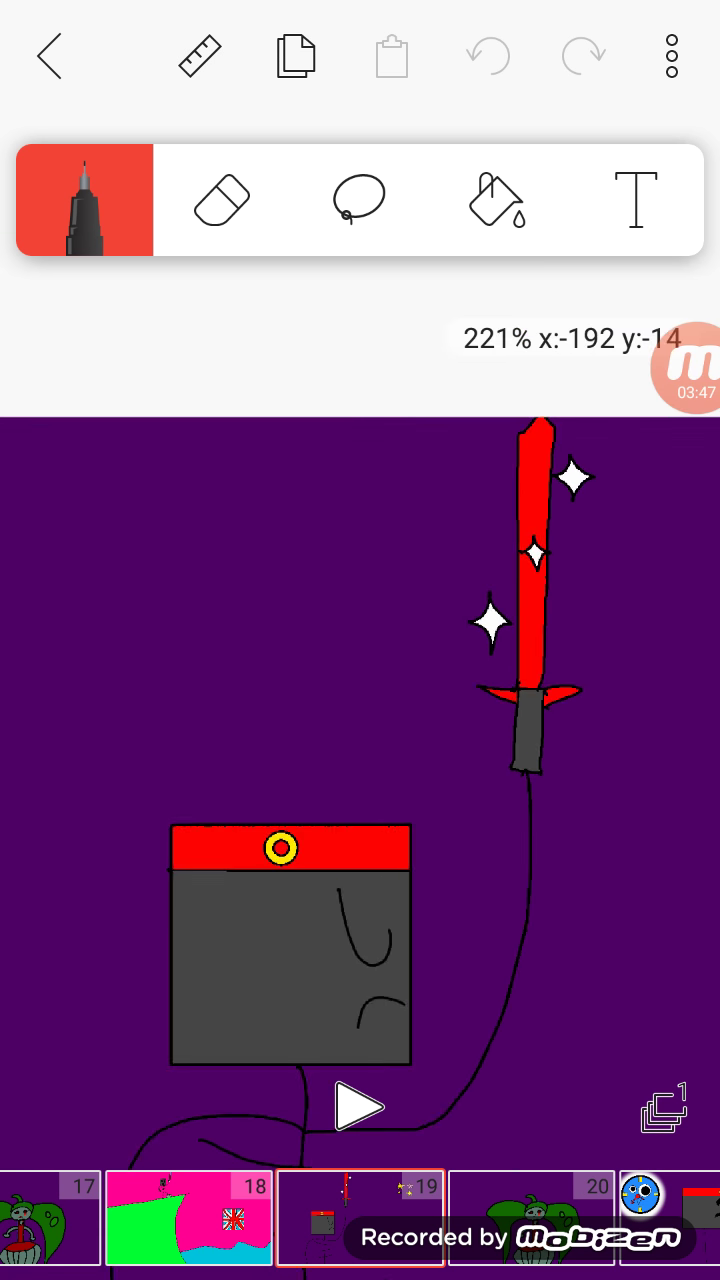
scroll(360, 700, "down", 1)
scroll(360, 700, "down", 3)
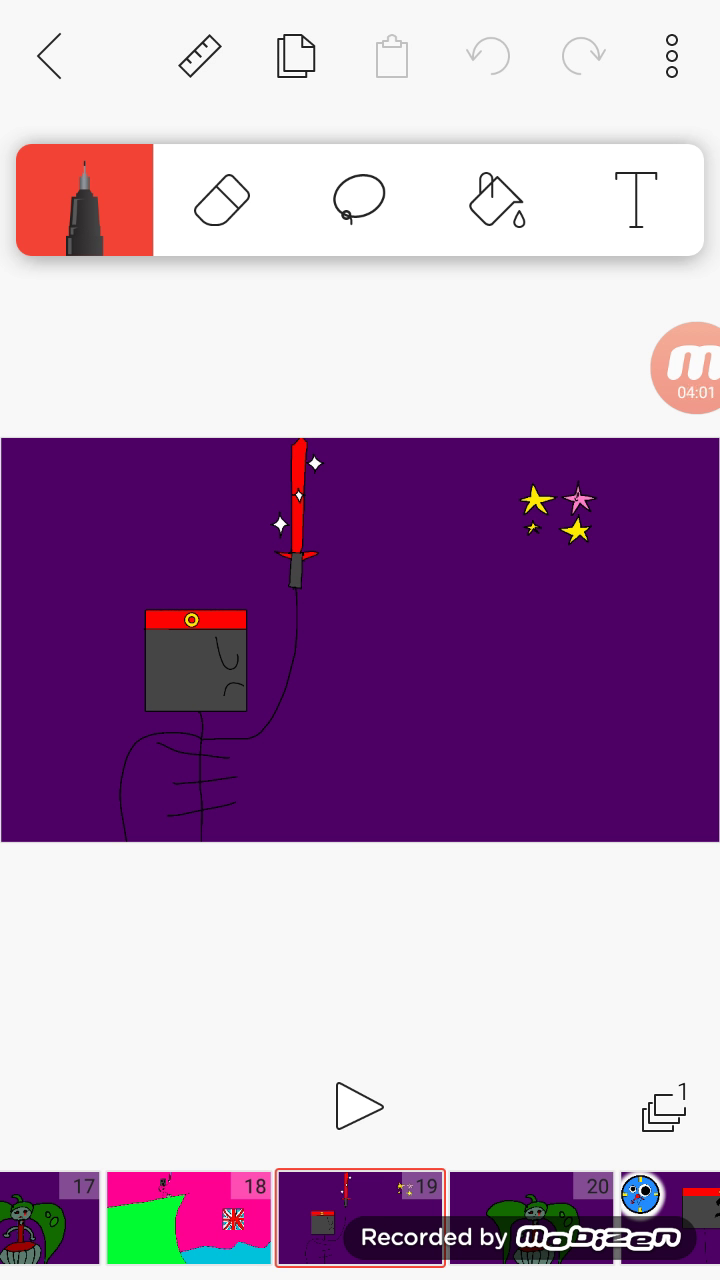
left_click(530, 1200)
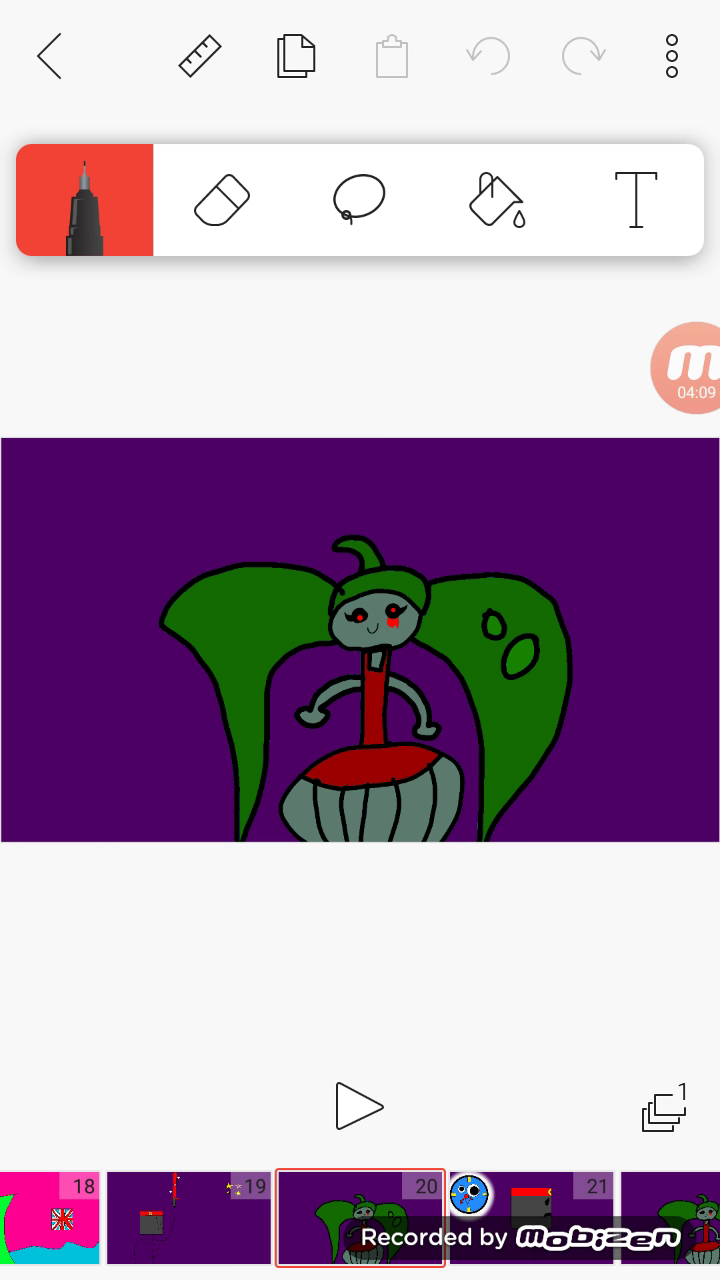
Advance through frames 21 to 23, briefly revisiting 22, then on to empty purple frame 24
left_click(530, 1215)
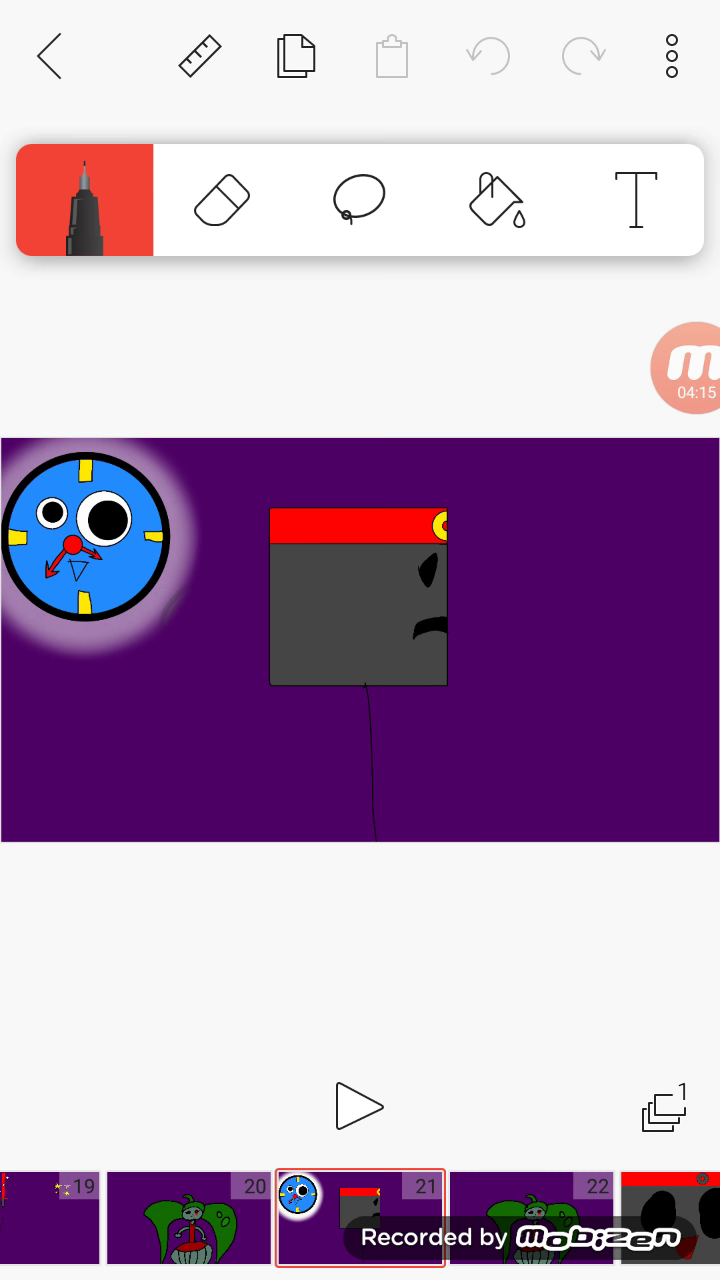
left_click(530, 1218)
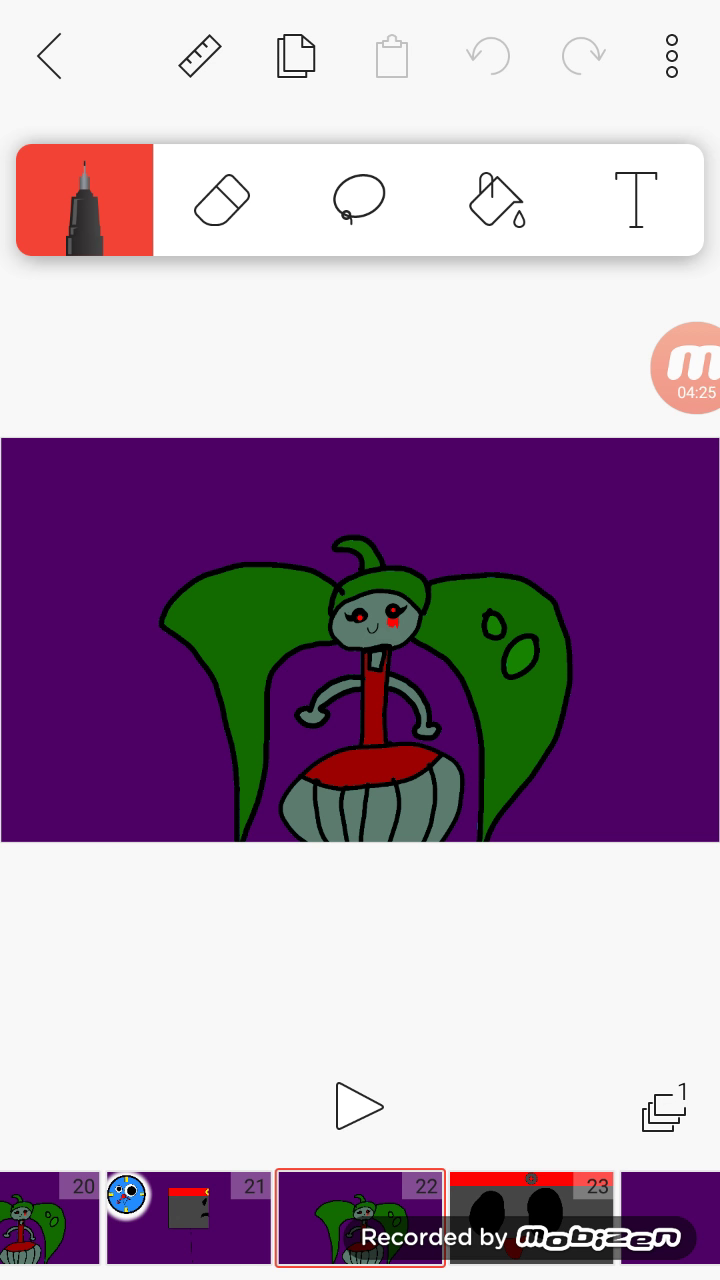
left_click(530, 1218)
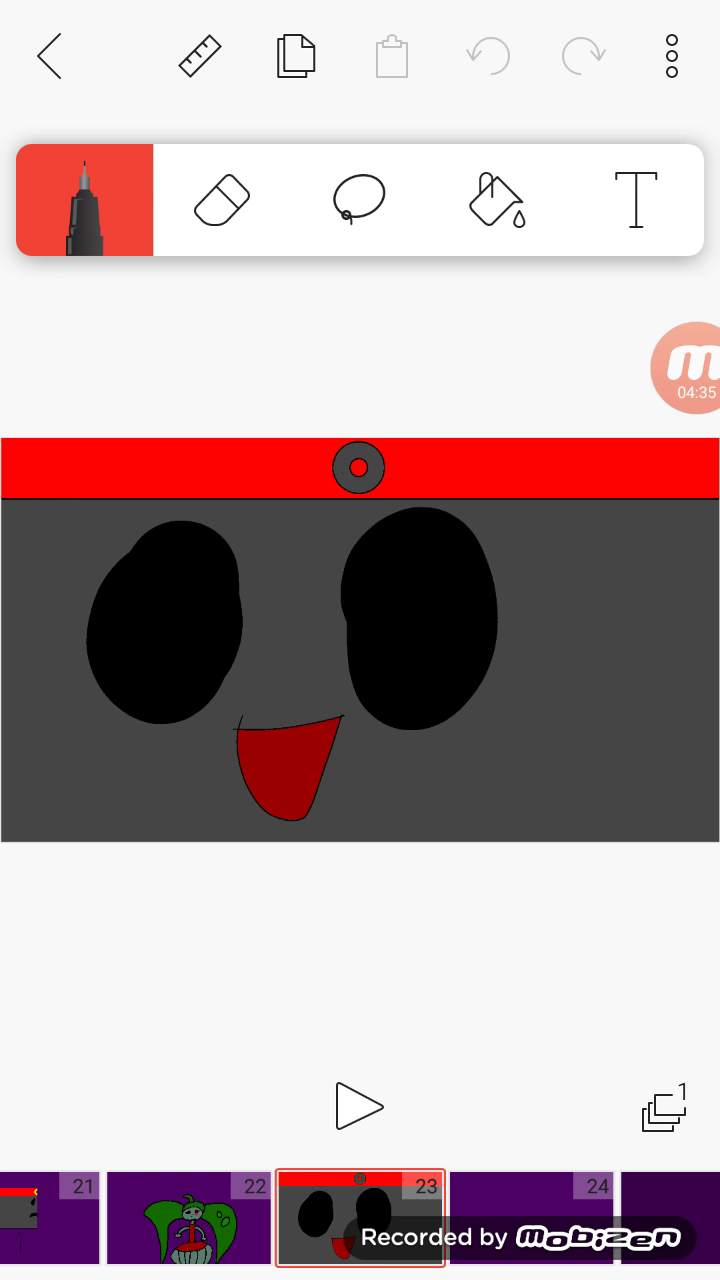
left_click(190, 1215)
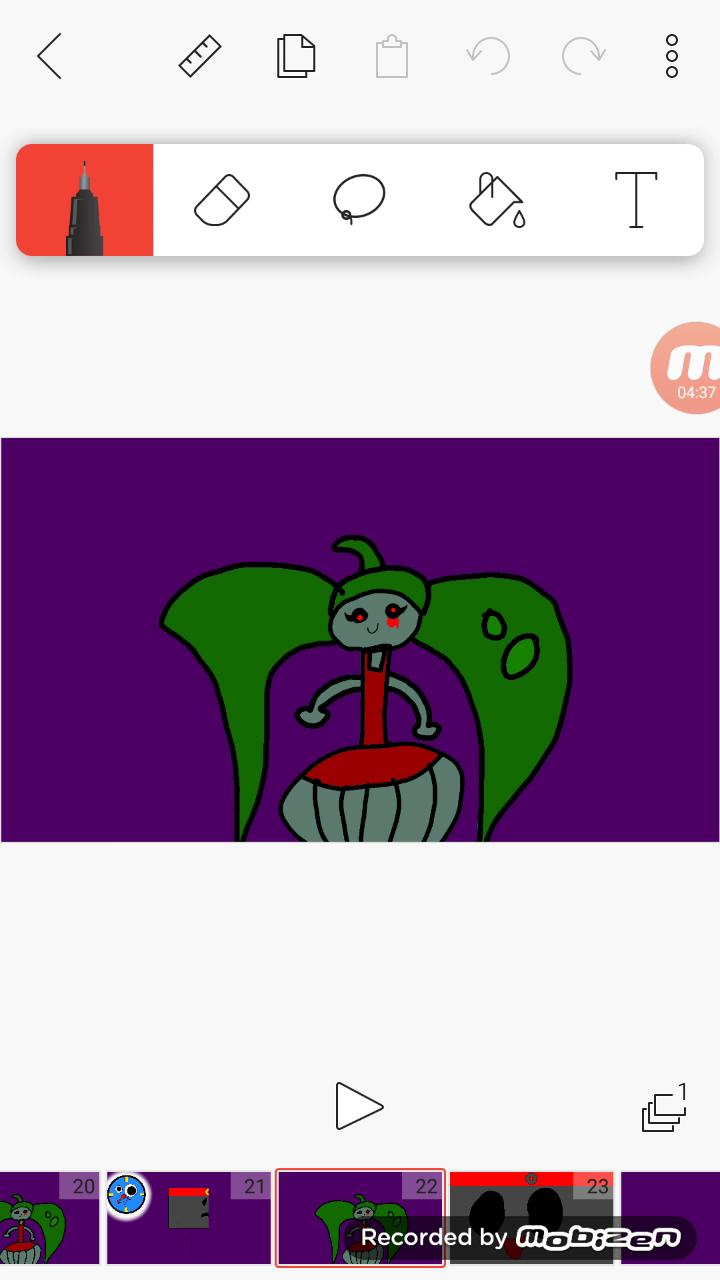
left_click(530, 1215)
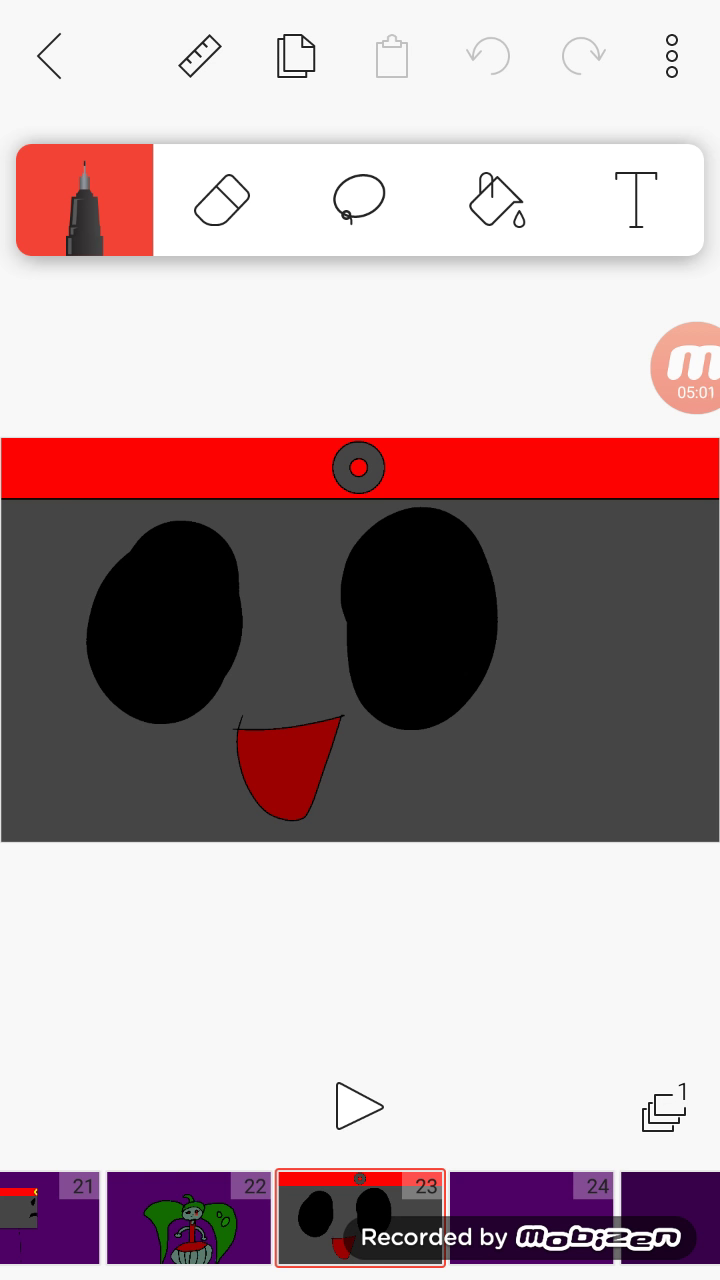
left_click(530, 1215)
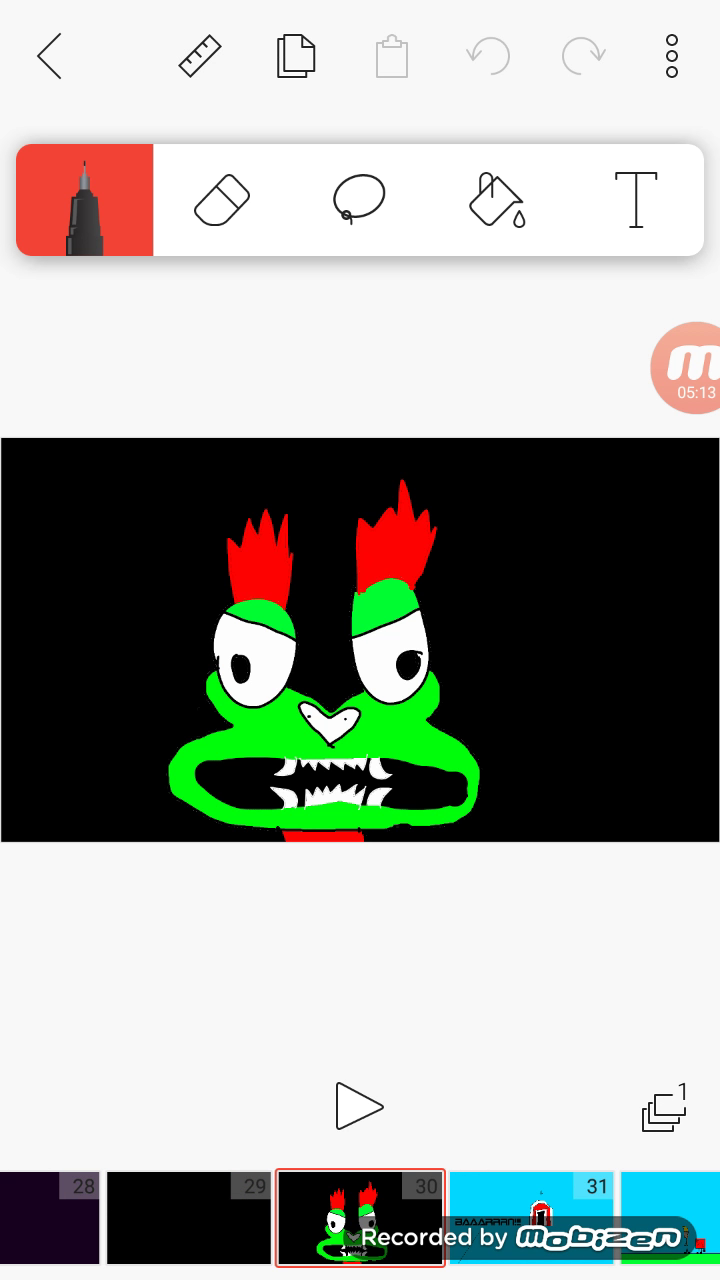
left_click(530, 1215)
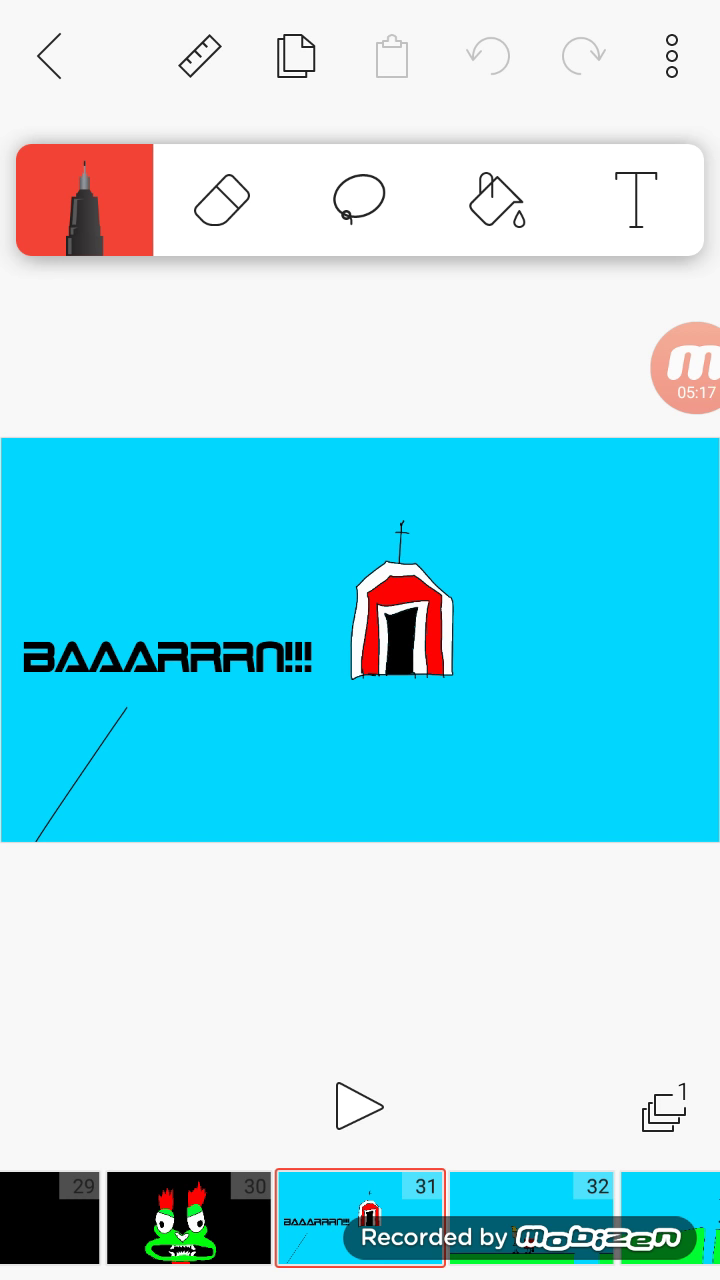
Advance from green monster frame 30 through grass frame 32 and frames 33–36 to frame 37
left_click(530, 1215)
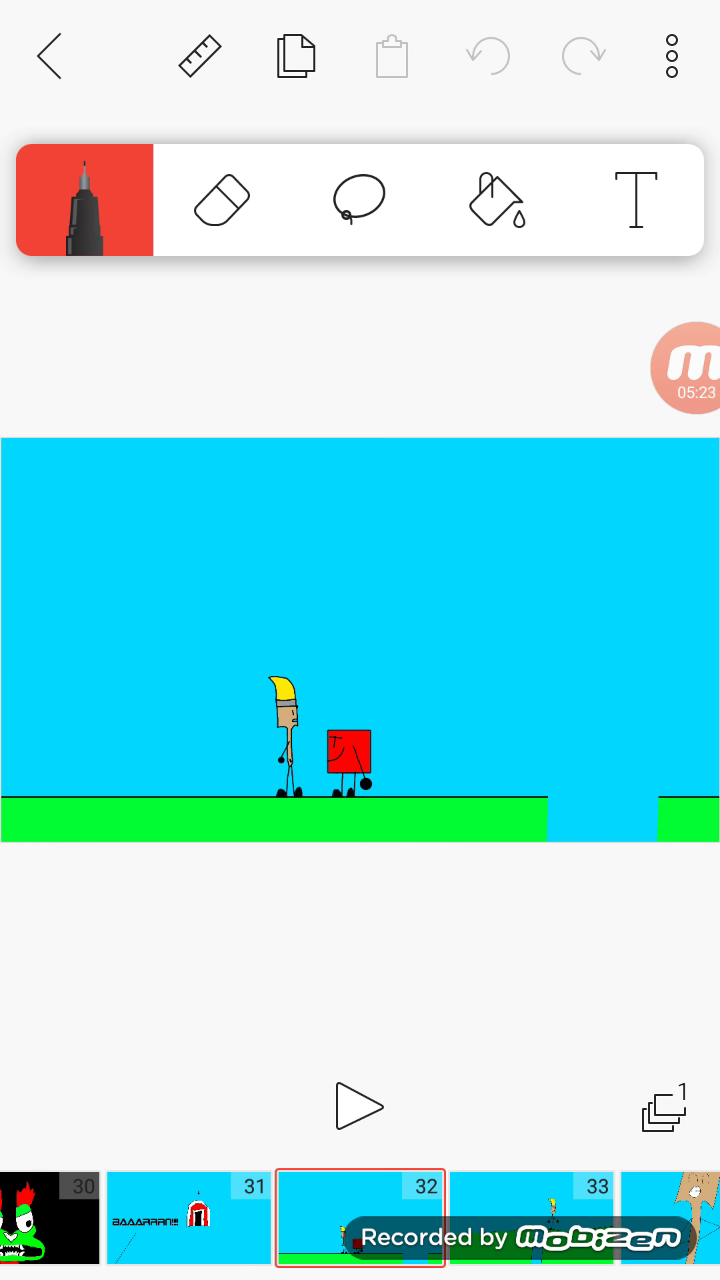
left_click(530, 1195)
left_click(530, 1215)
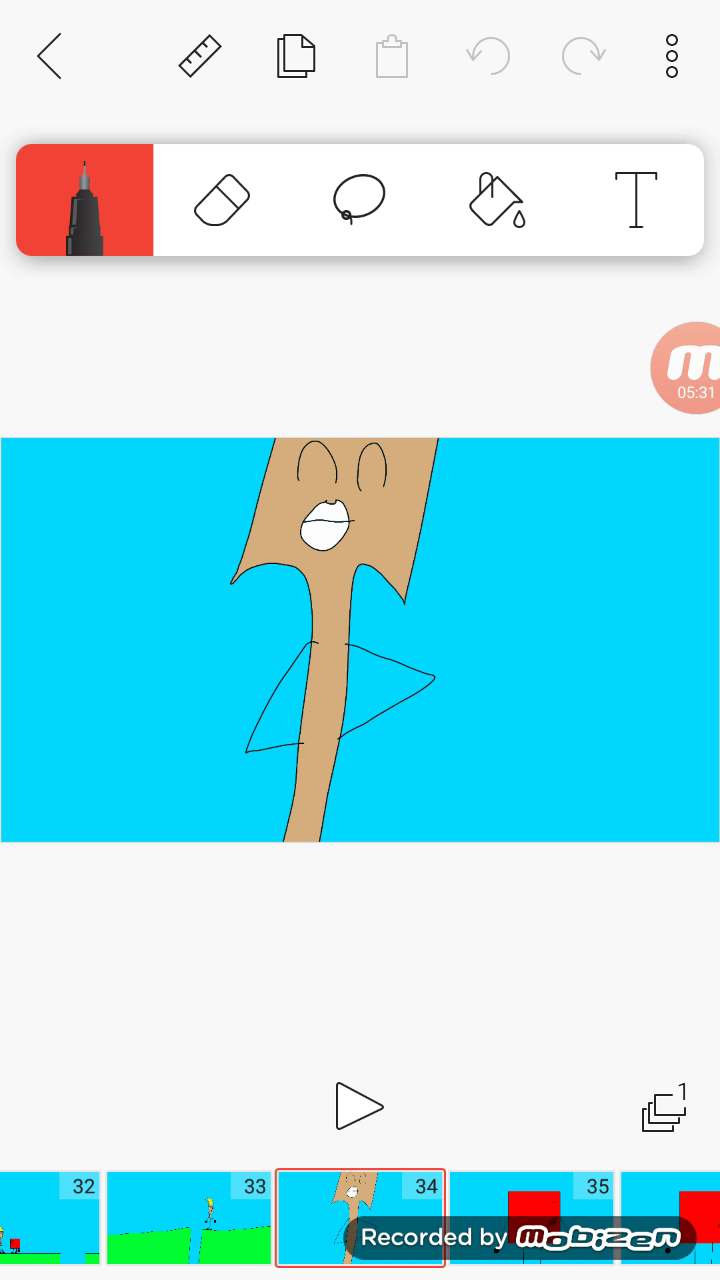
left_click_drag(530, 1218, 360, 1218)
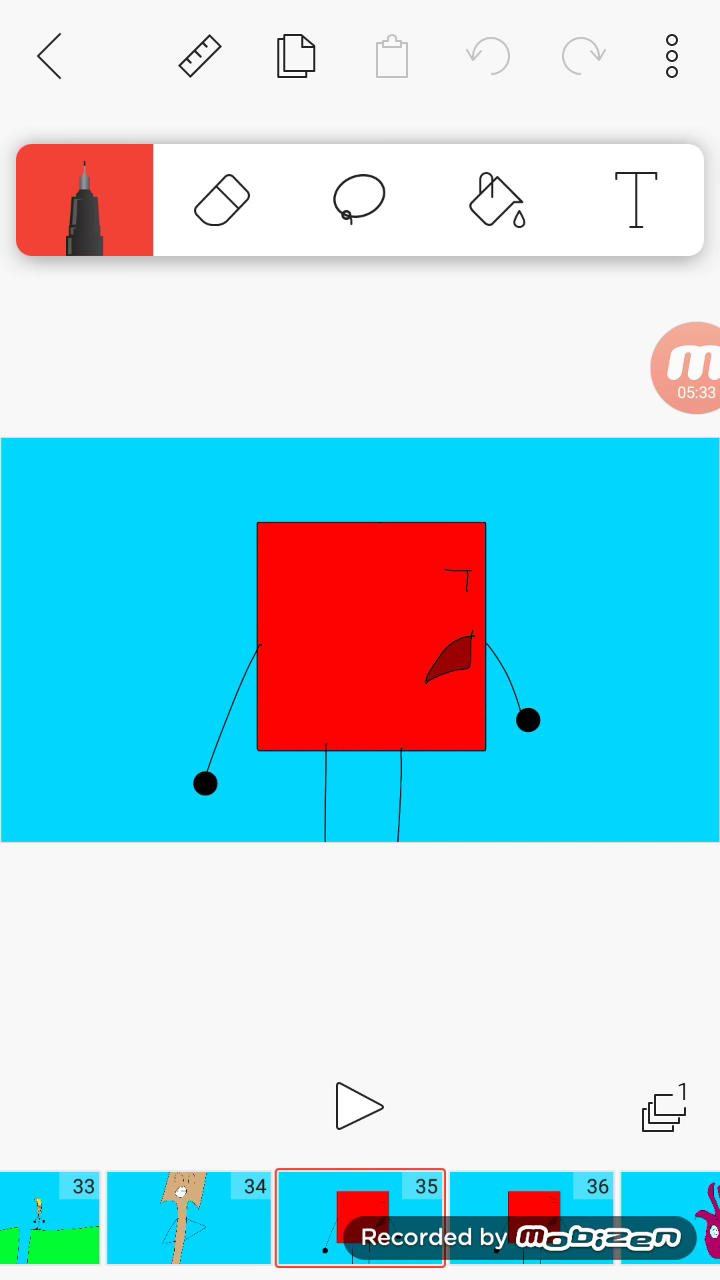
left_click_drag(530, 1218, 360, 1218)
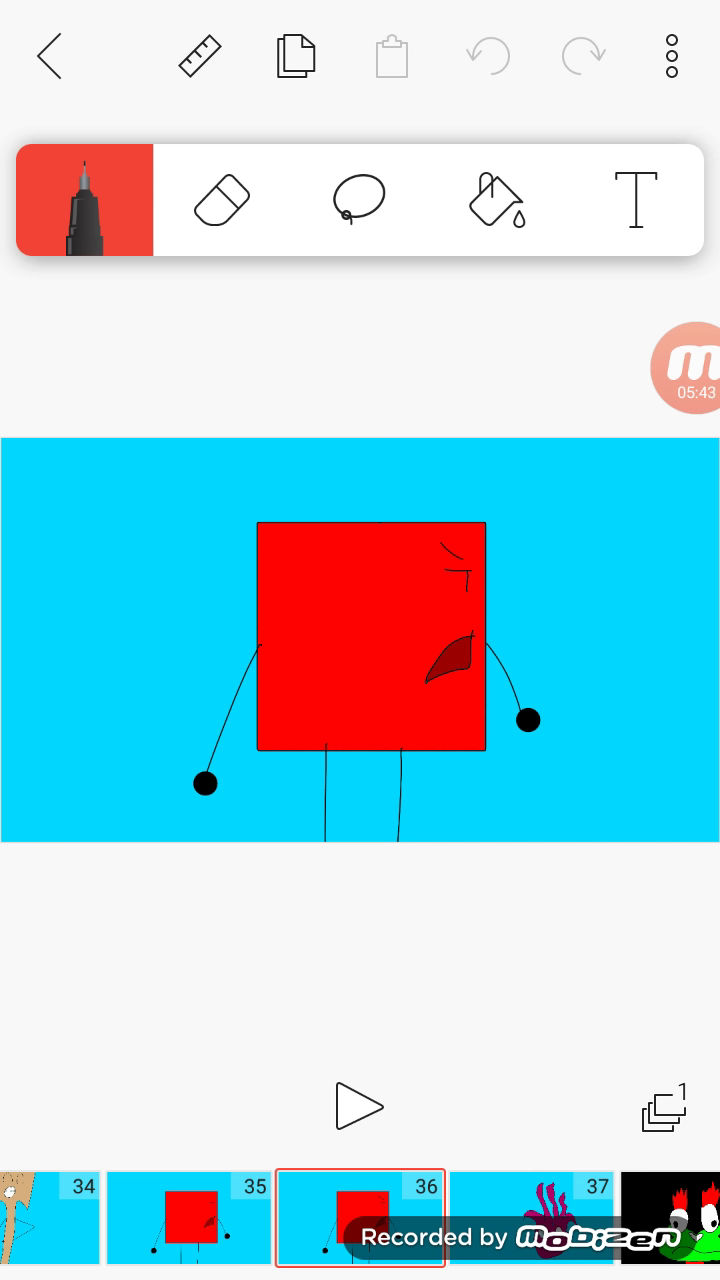
left_click_drag(530, 1218, 360, 1218)
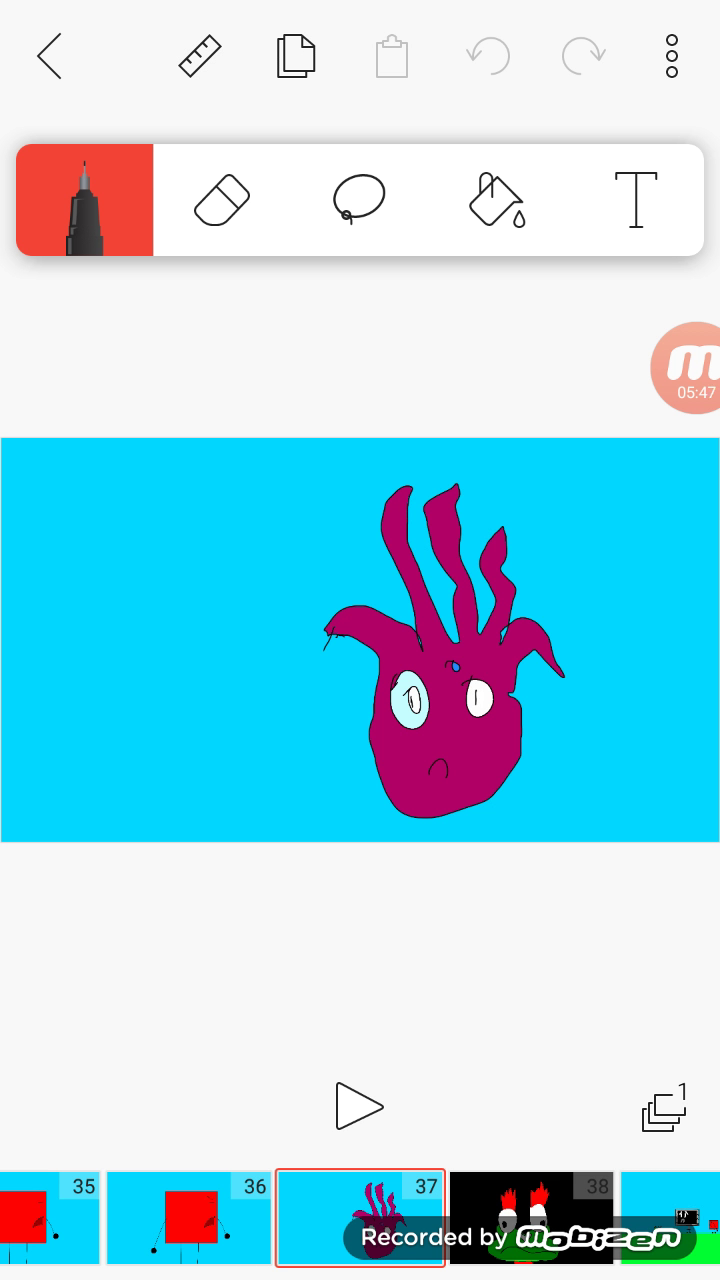
Settle on frame 38's green frog face and switch to the Text tool for a label
left_click(530, 1218)
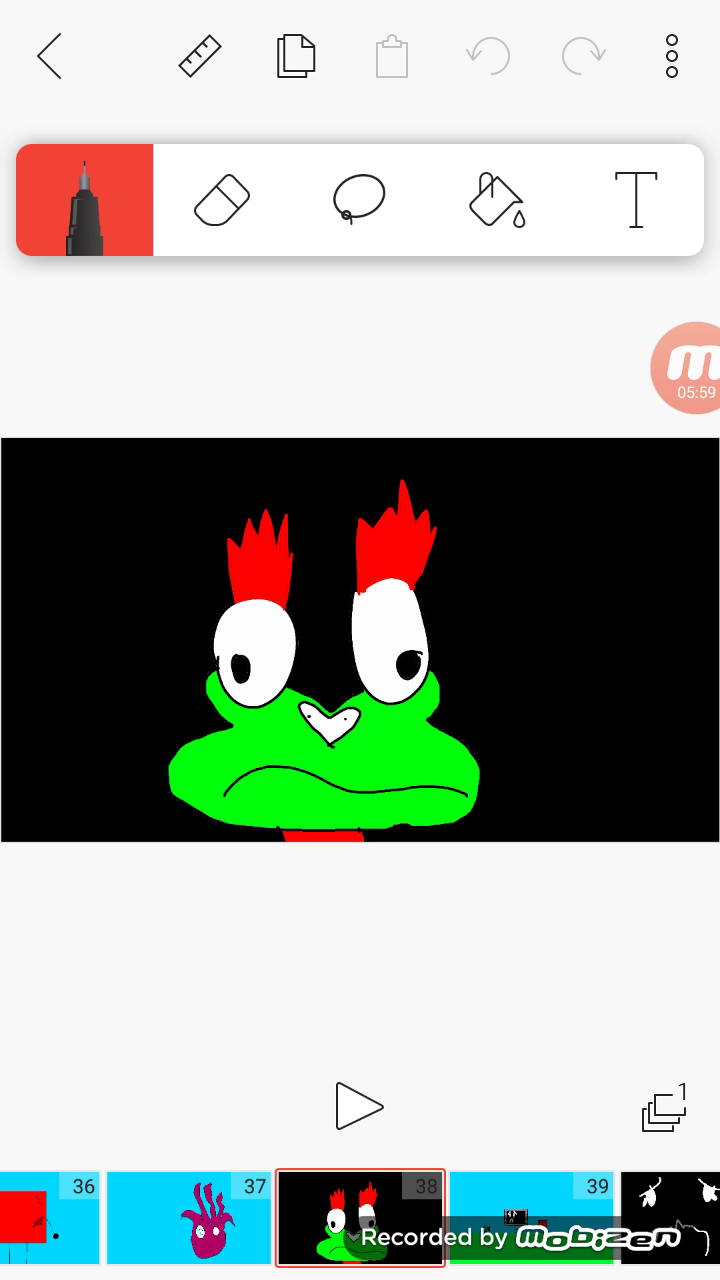
left_click(190, 1218)
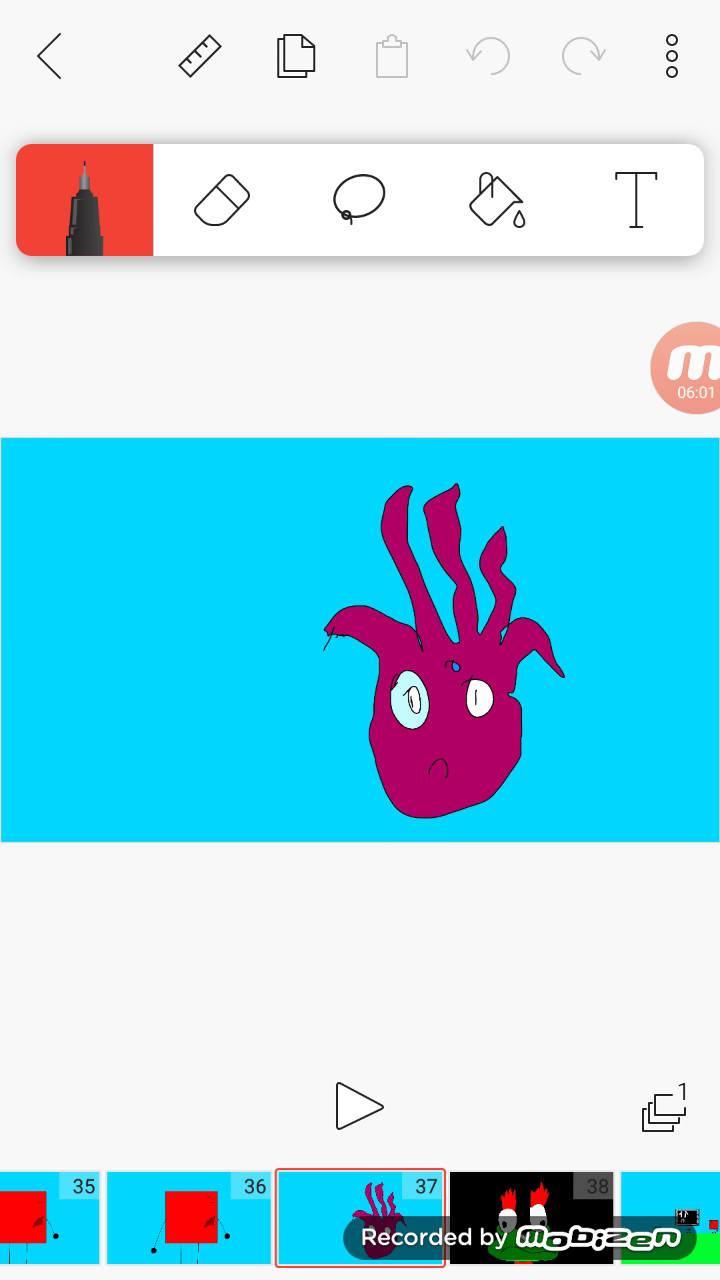
left_click(530, 1218)
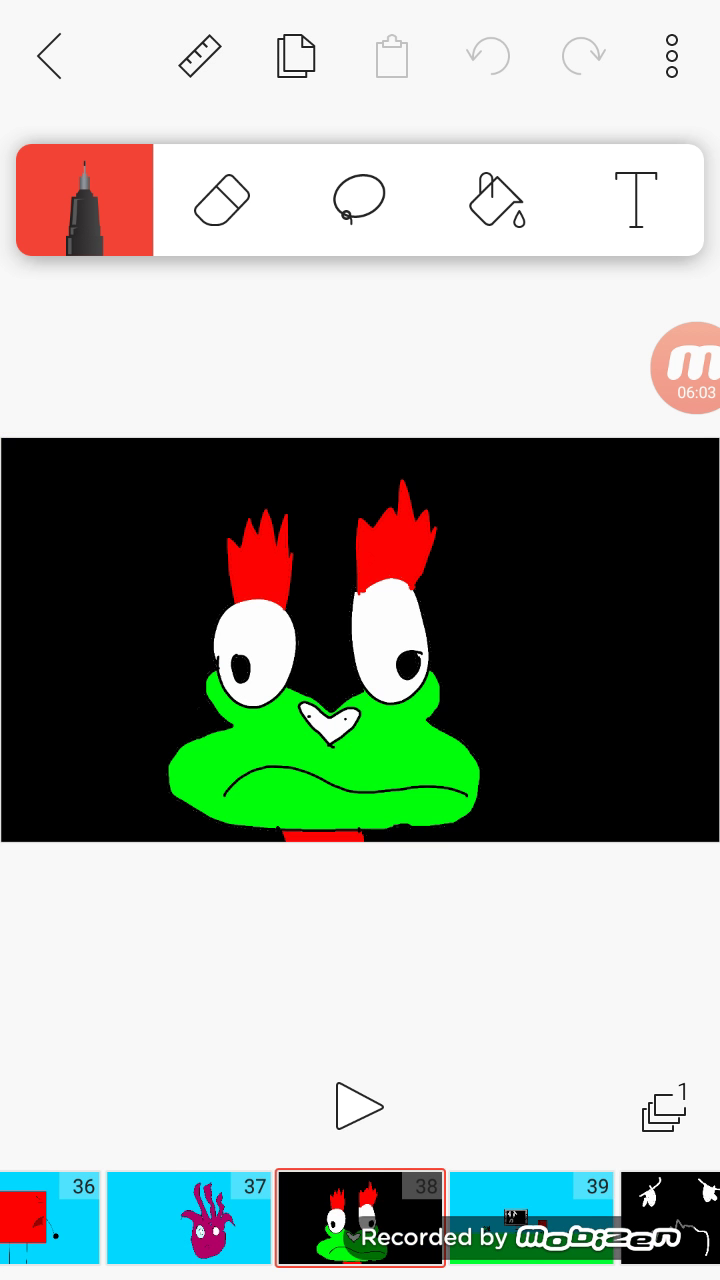
left_click(690, 367)
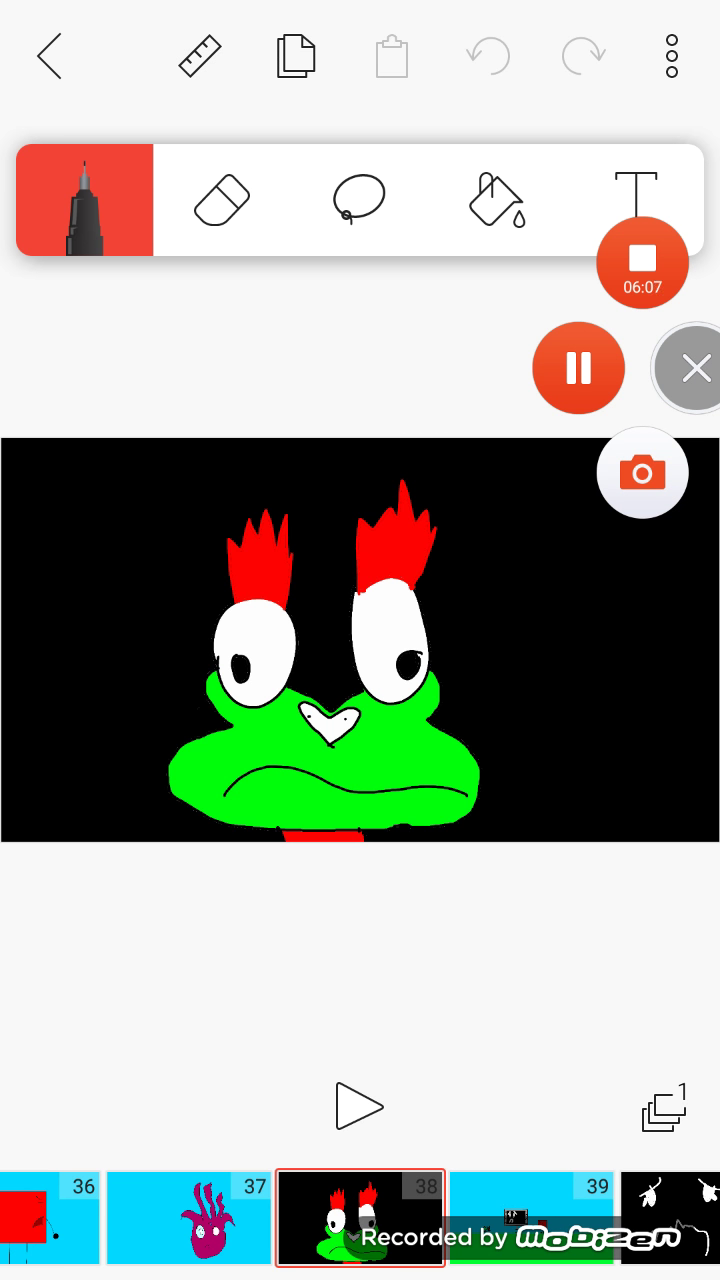
left_click(635, 195)
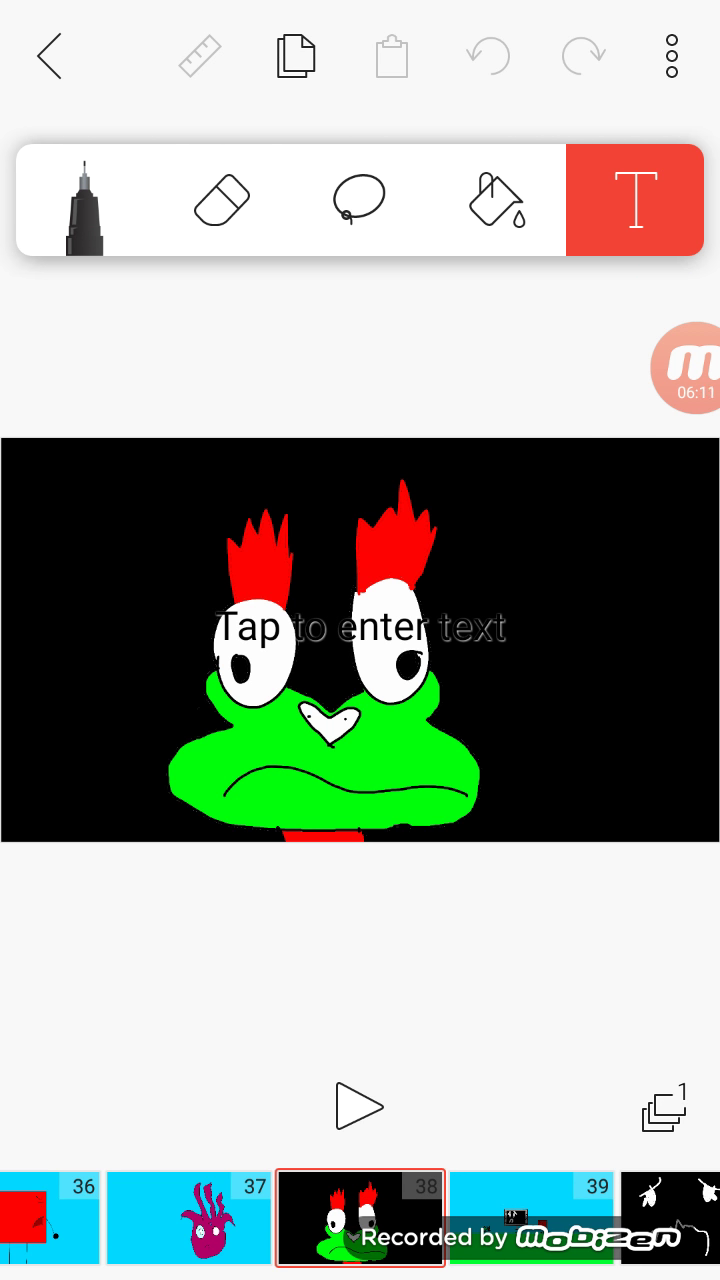
Move to frames 39 and 40, back to 39, then forward through 40 to frame 41
left_click(531, 1217)
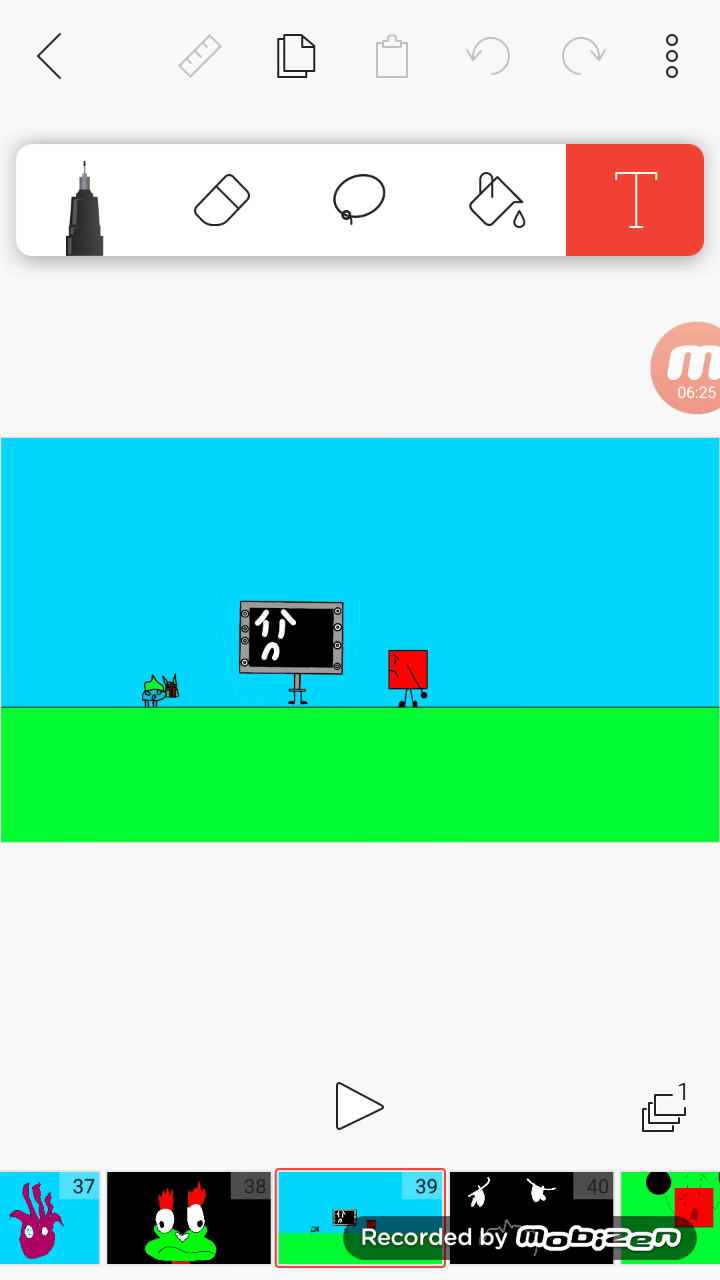
left_click(530, 1215)
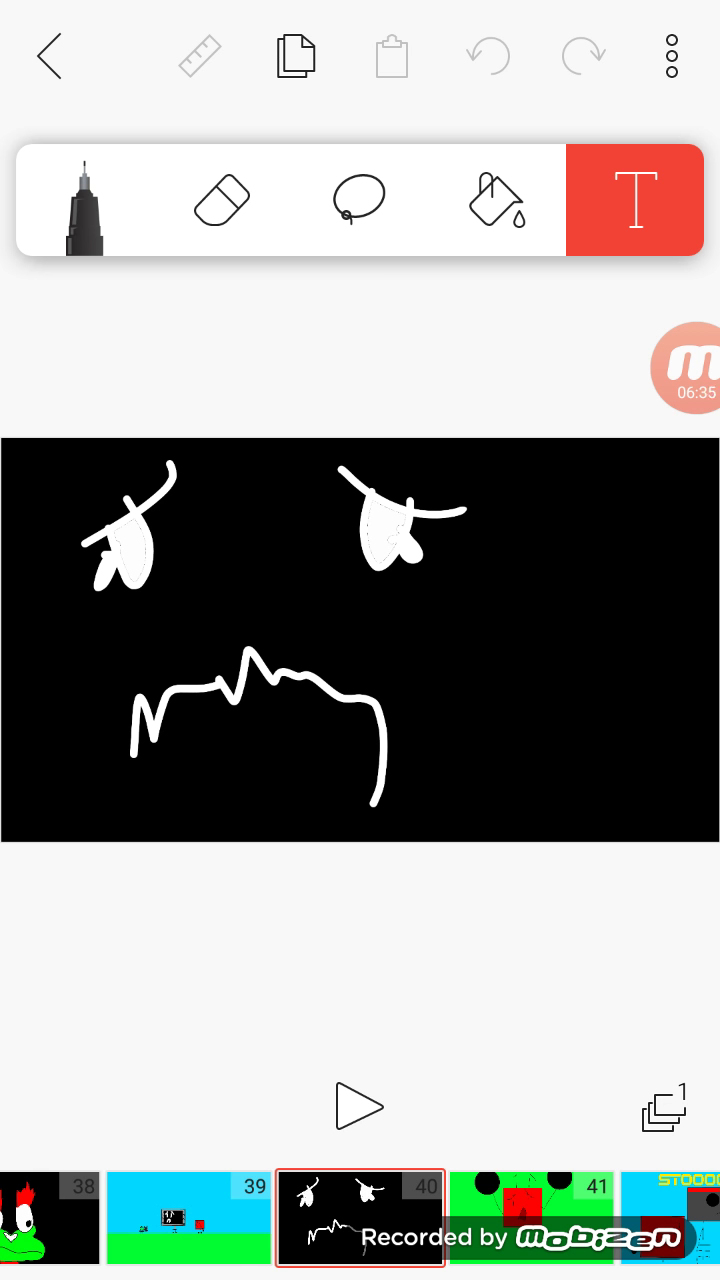
left_click(189, 1217)
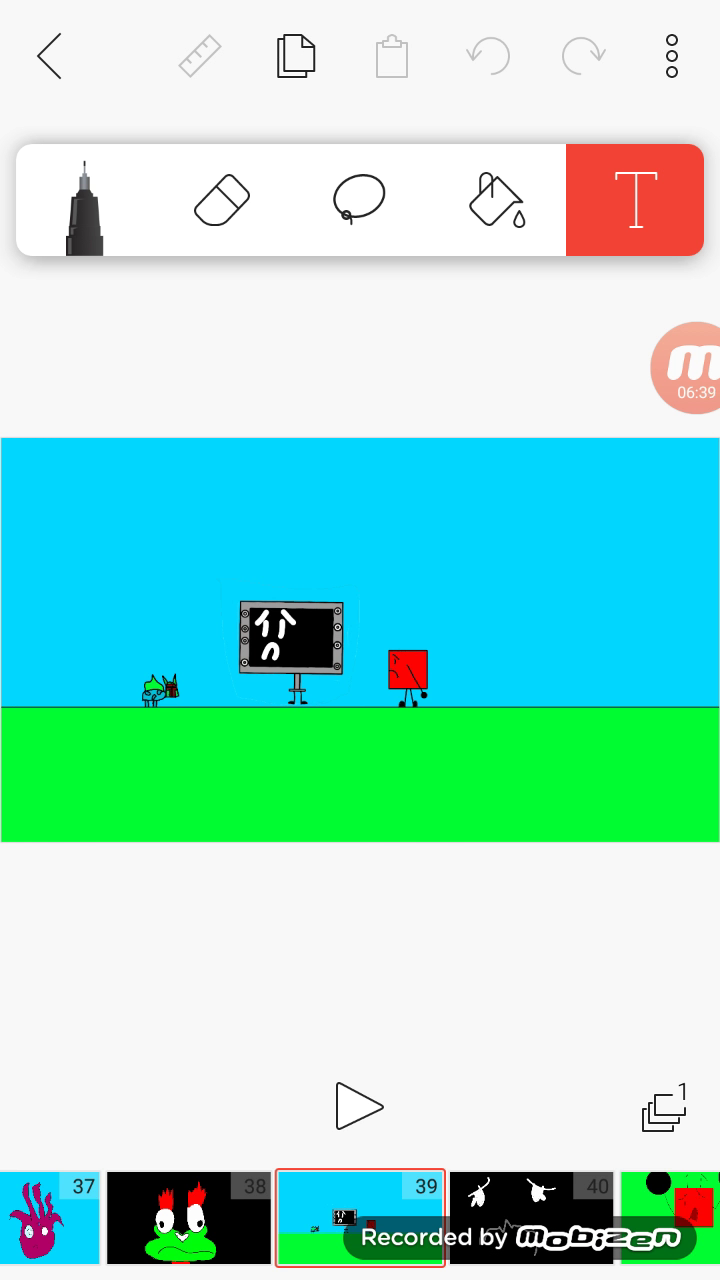
left_click(690, 367)
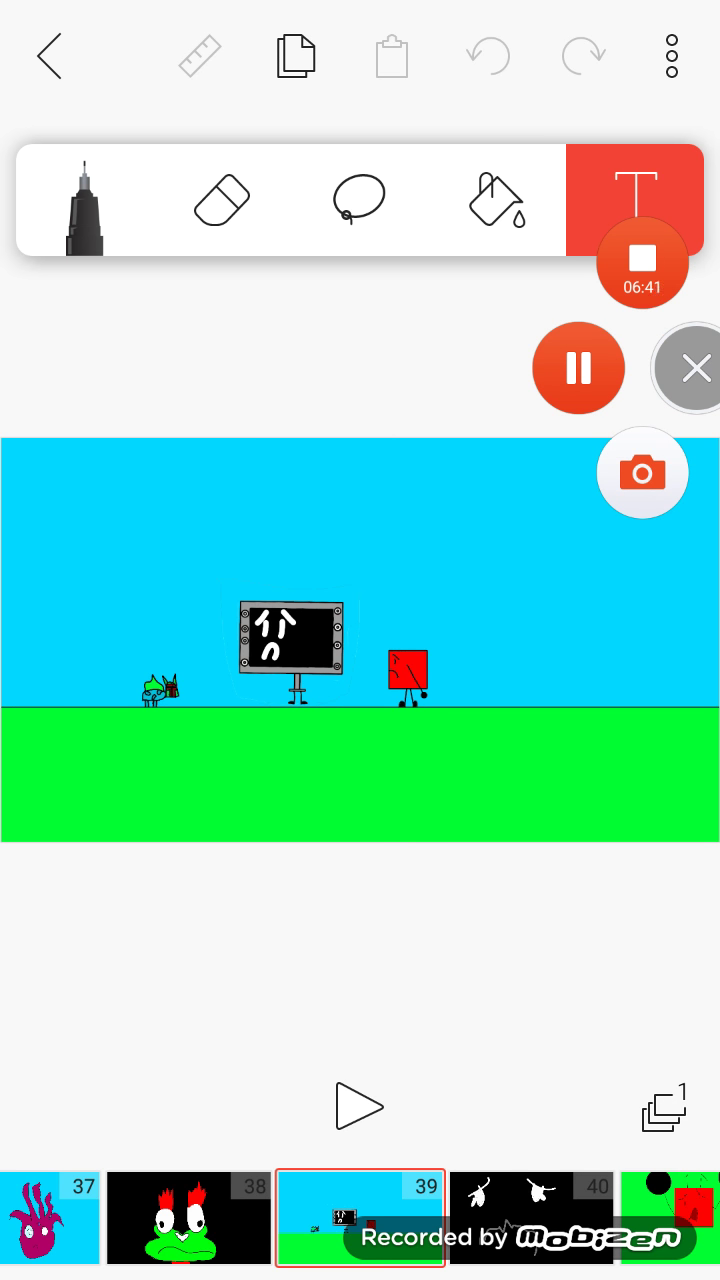
left_click_drag(530, 1217, 360, 1217)
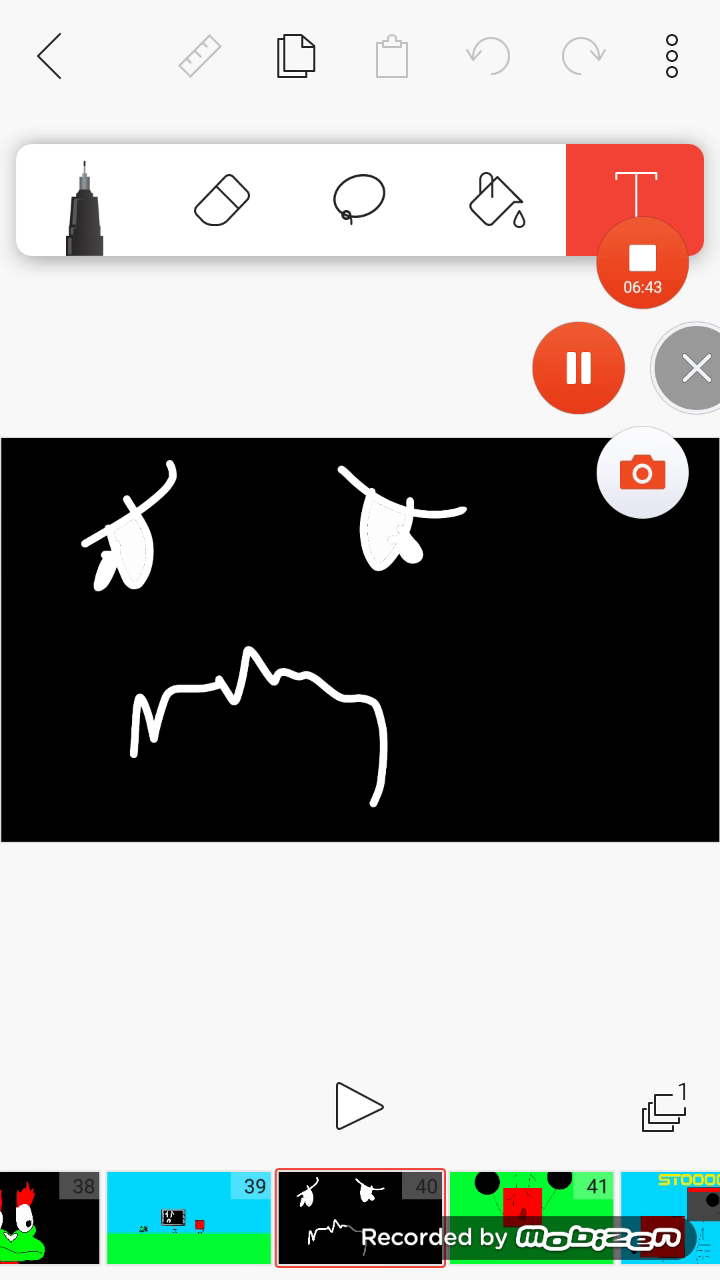
left_click_drag(530, 1217, 360, 1217)
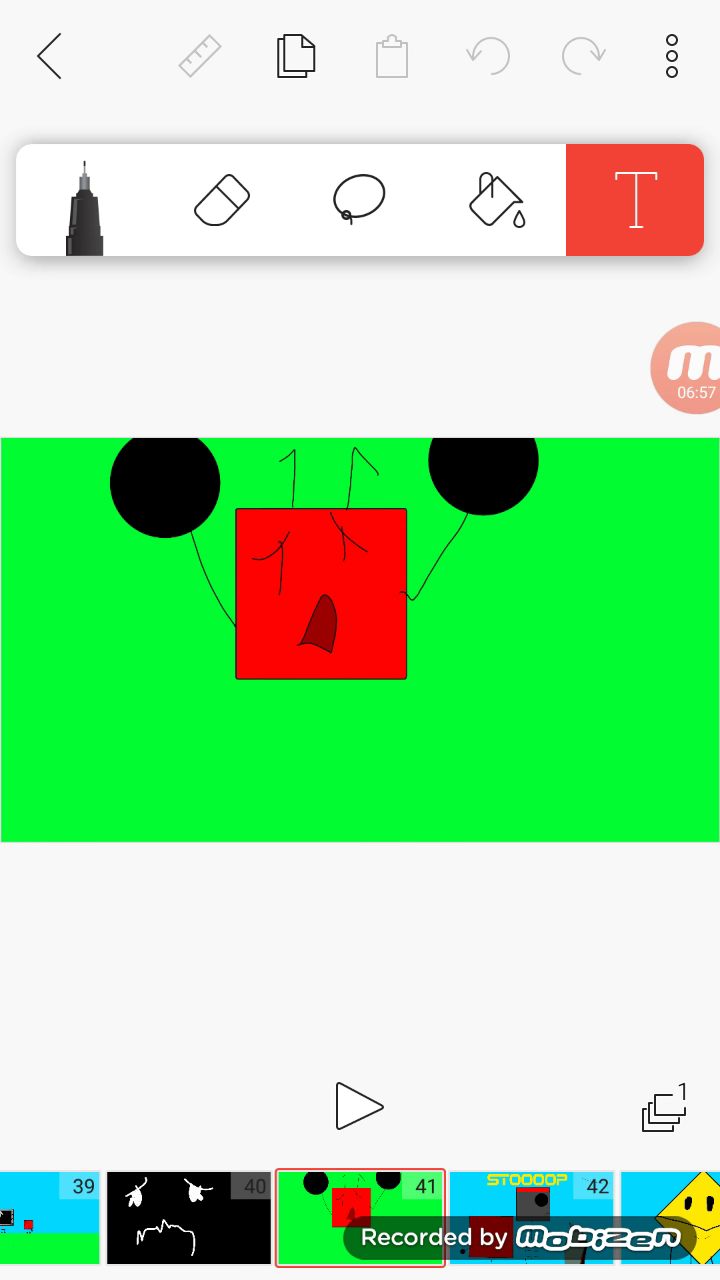
Advance through frames 42 to 47, the angry grey face, then start playback
left_click_drag(530, 1217, 360, 1217)
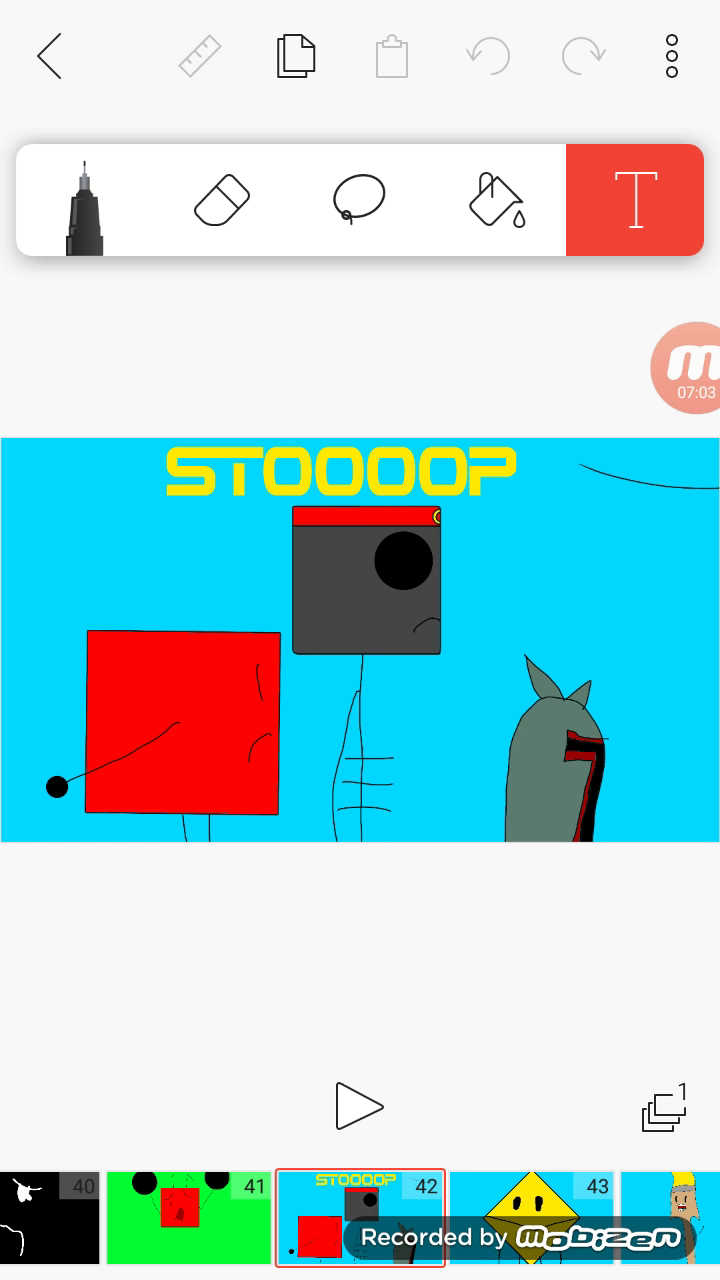
left_click_drag(535, 1218, 363, 1218)
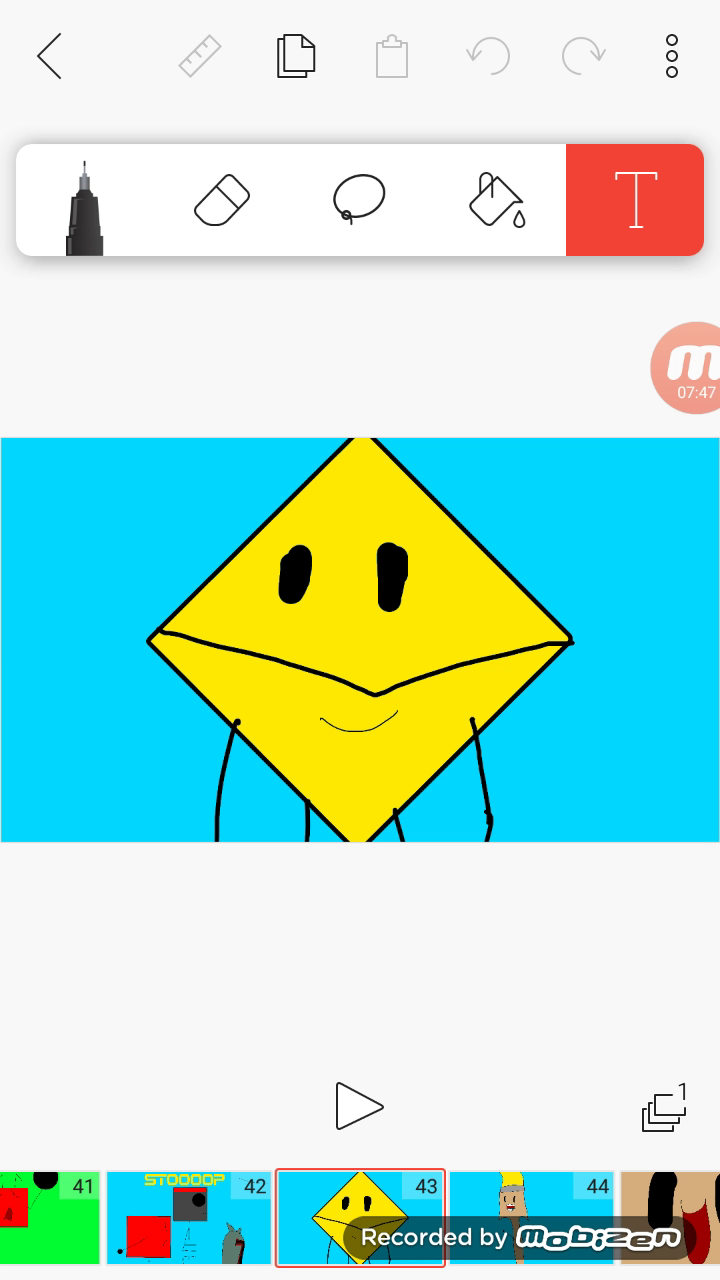
left_click_drag(530, 1217, 360, 1217)
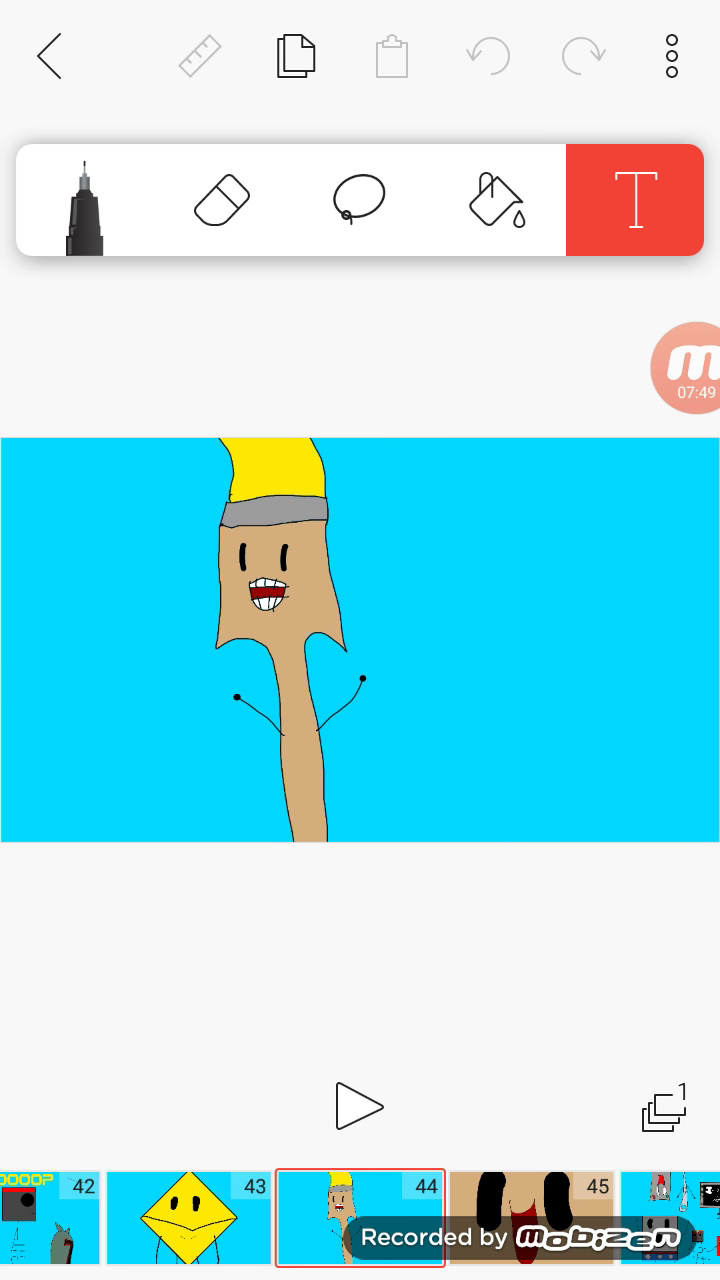
left_click_drag(530, 1217, 360, 1217)
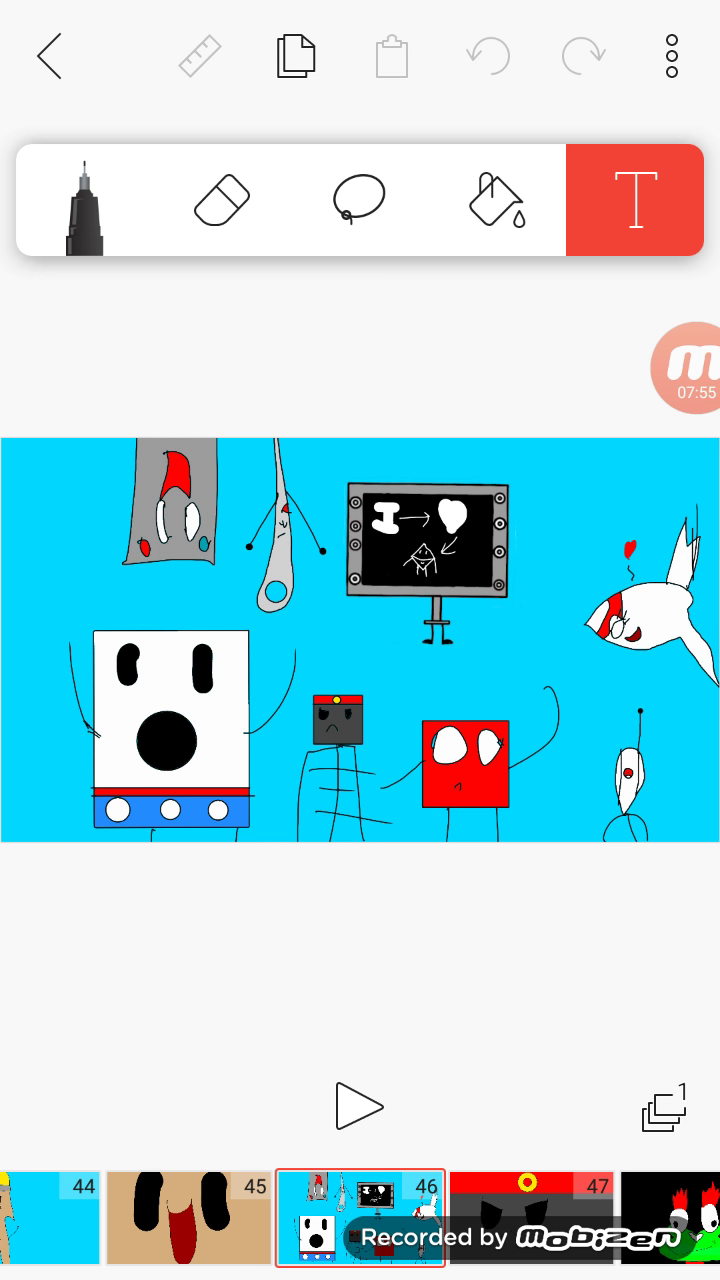
left_click_drag(530, 1217, 360, 1217)
left_click(688, 367)
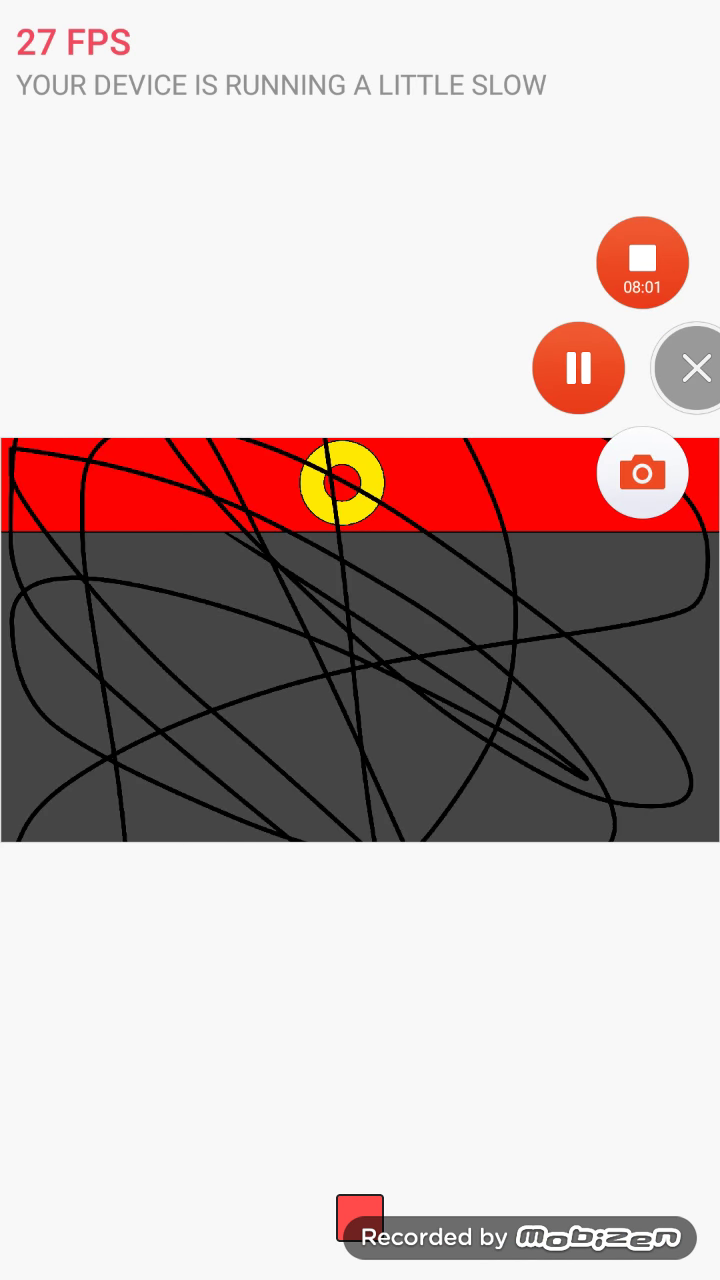
Stop playback so the editor shows frame 48, the green frog face with red tufts
left_click(360, 640)
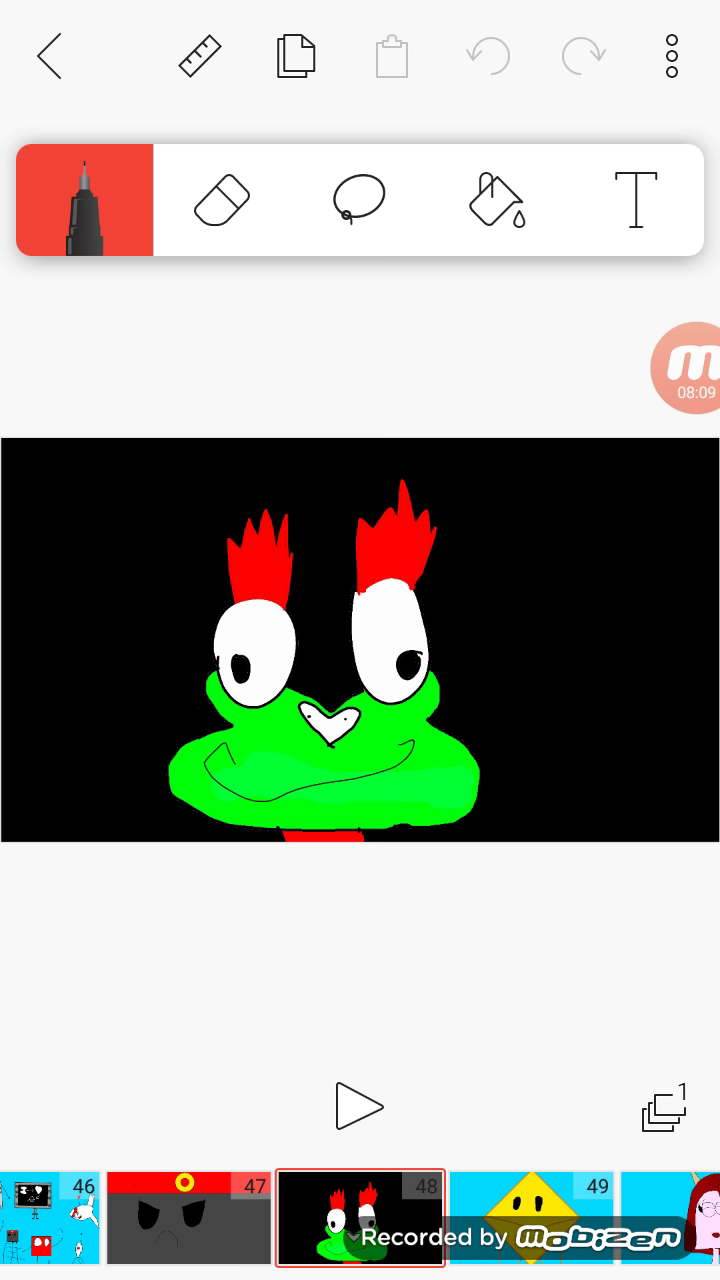
Step from frame 49 to 55, past the question mark, yellow diamond and paintbrush
left_click_drag(530, 1218, 360, 1218)
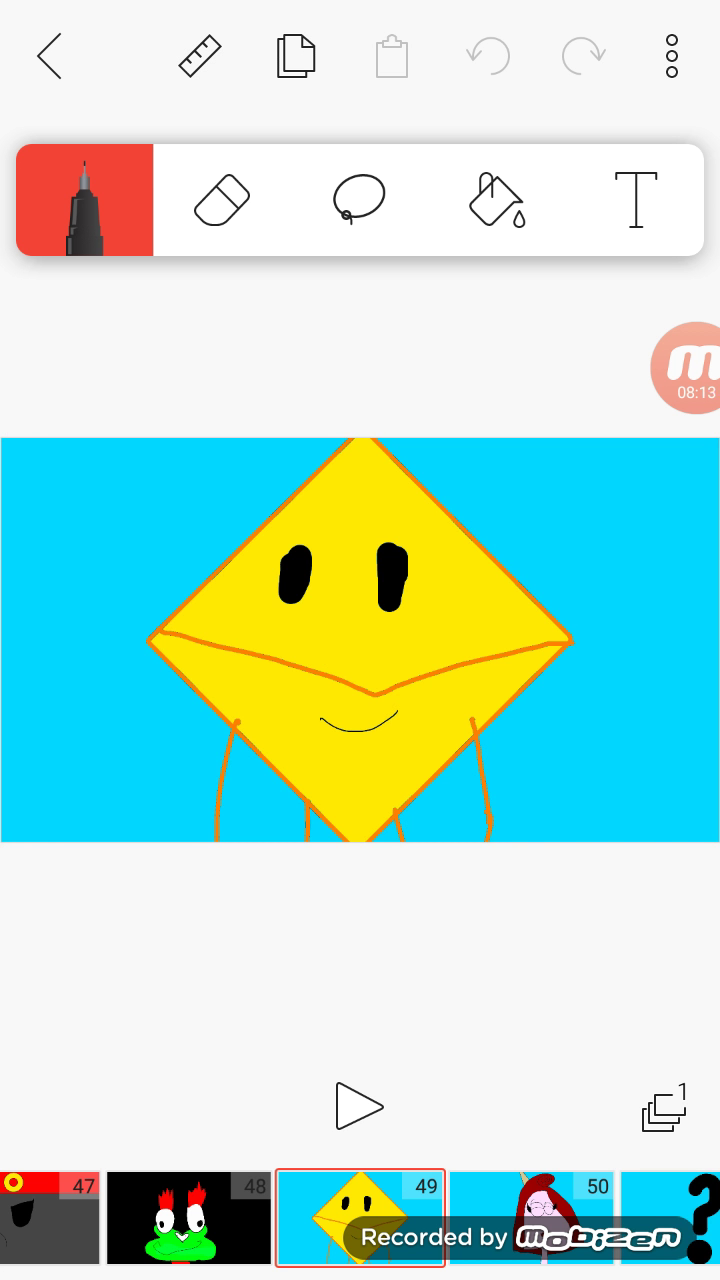
left_click_drag(530, 1218, 360, 1218)
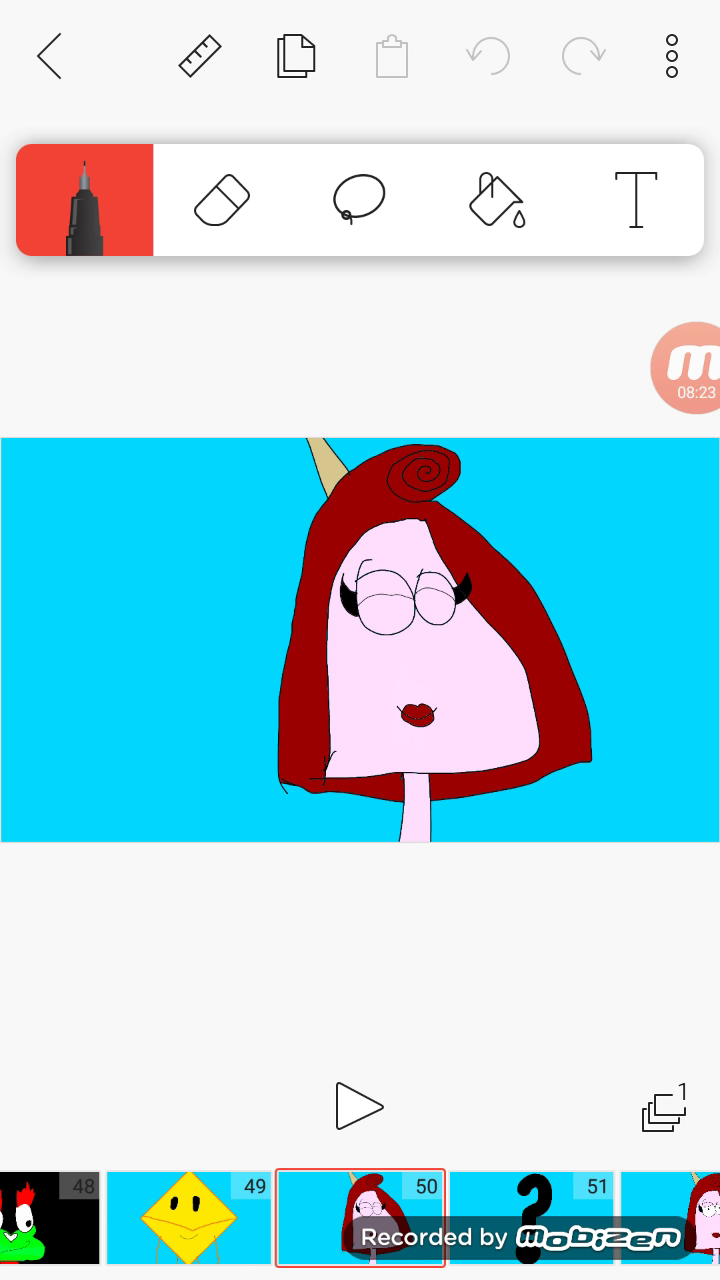
left_click(531, 1217)
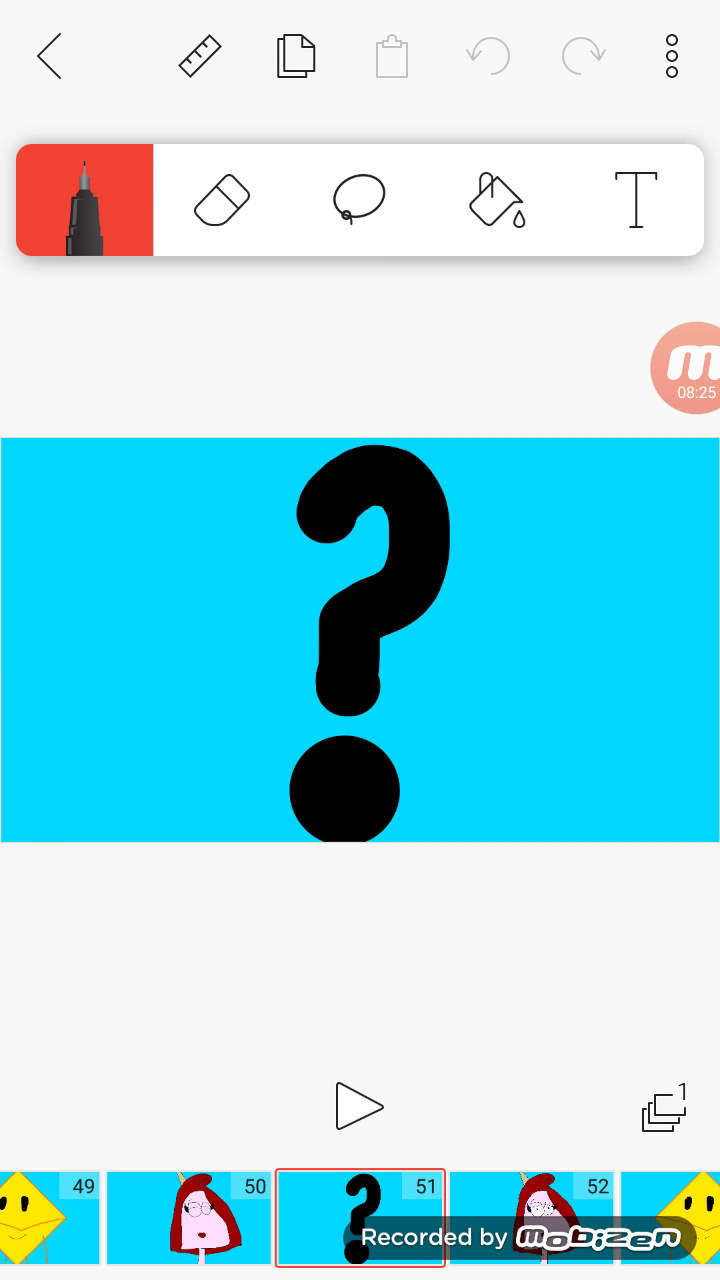
left_click(531, 1217)
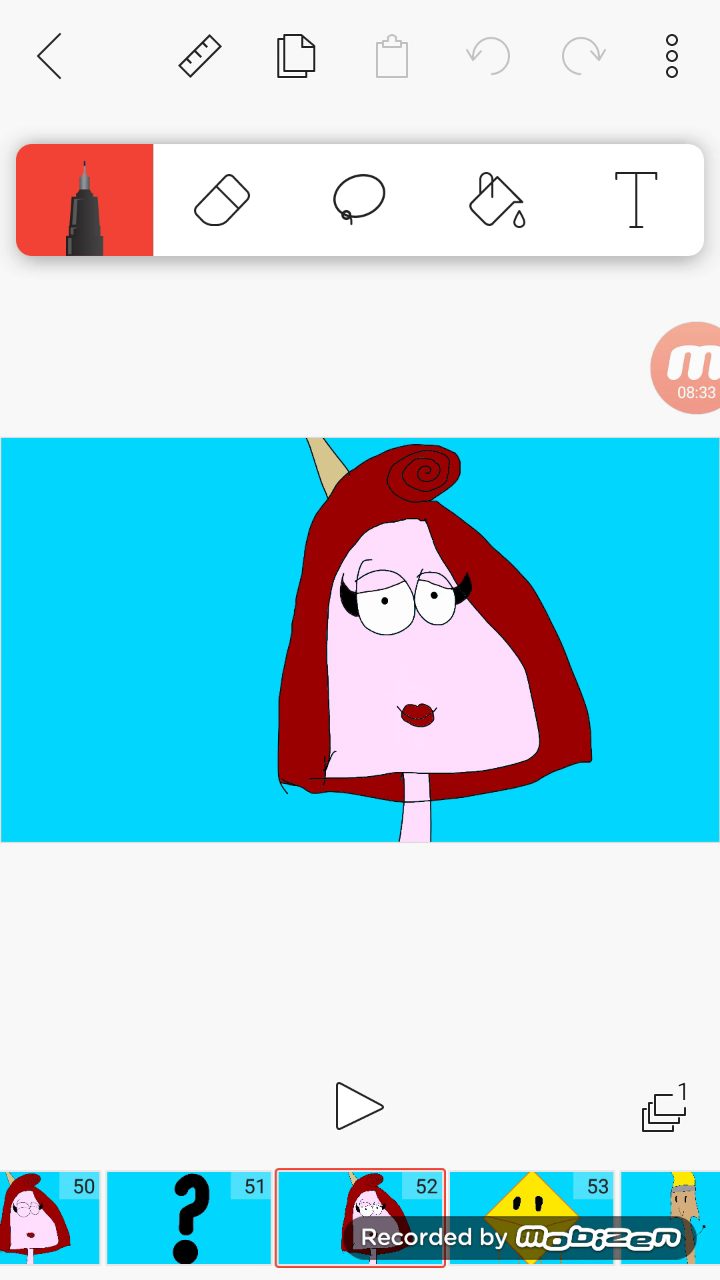
left_click(532, 1218)
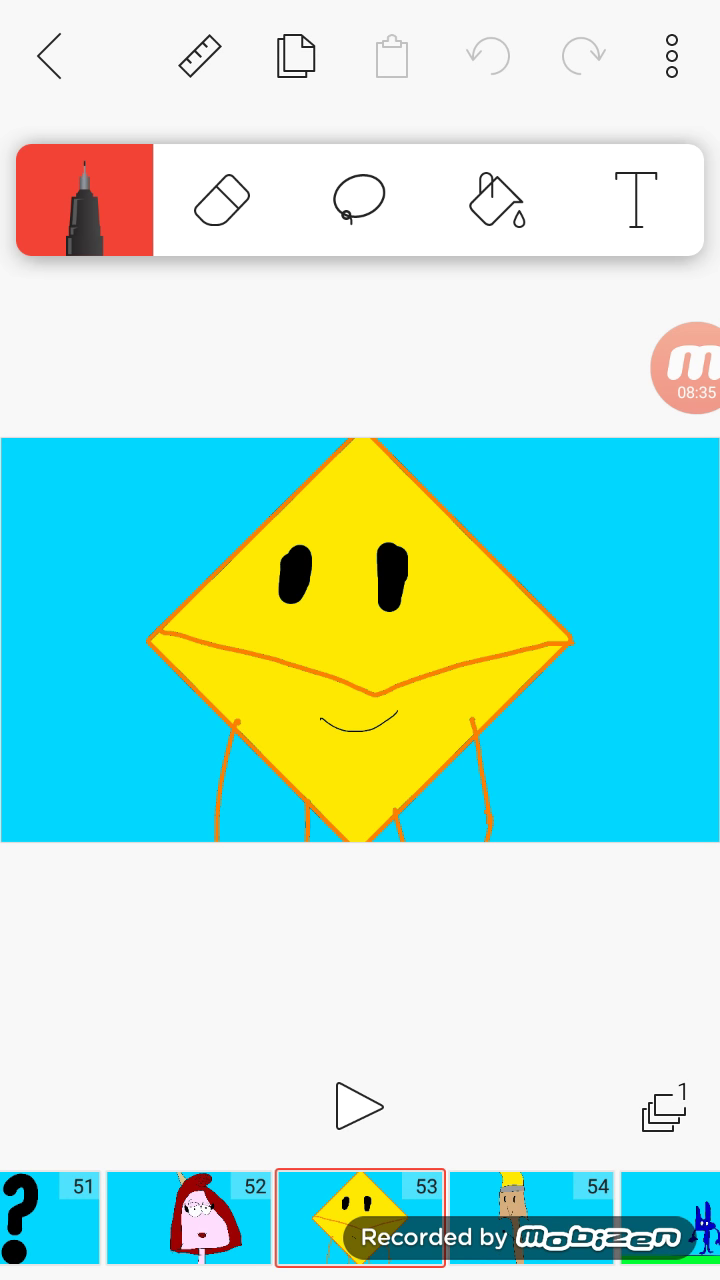
left_click(532, 1218)
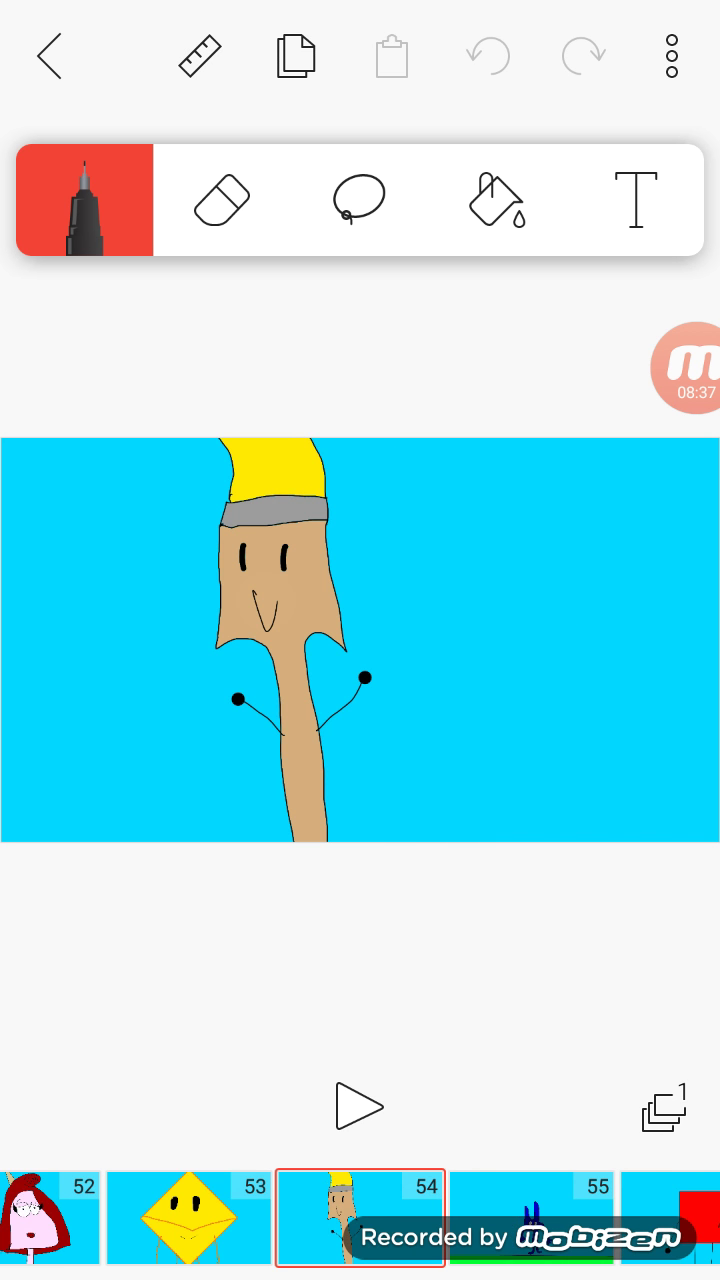
left_click(532, 1218)
Continue through frames 56 to 61, including the snowy scene and grey character
left_click(532, 1218)
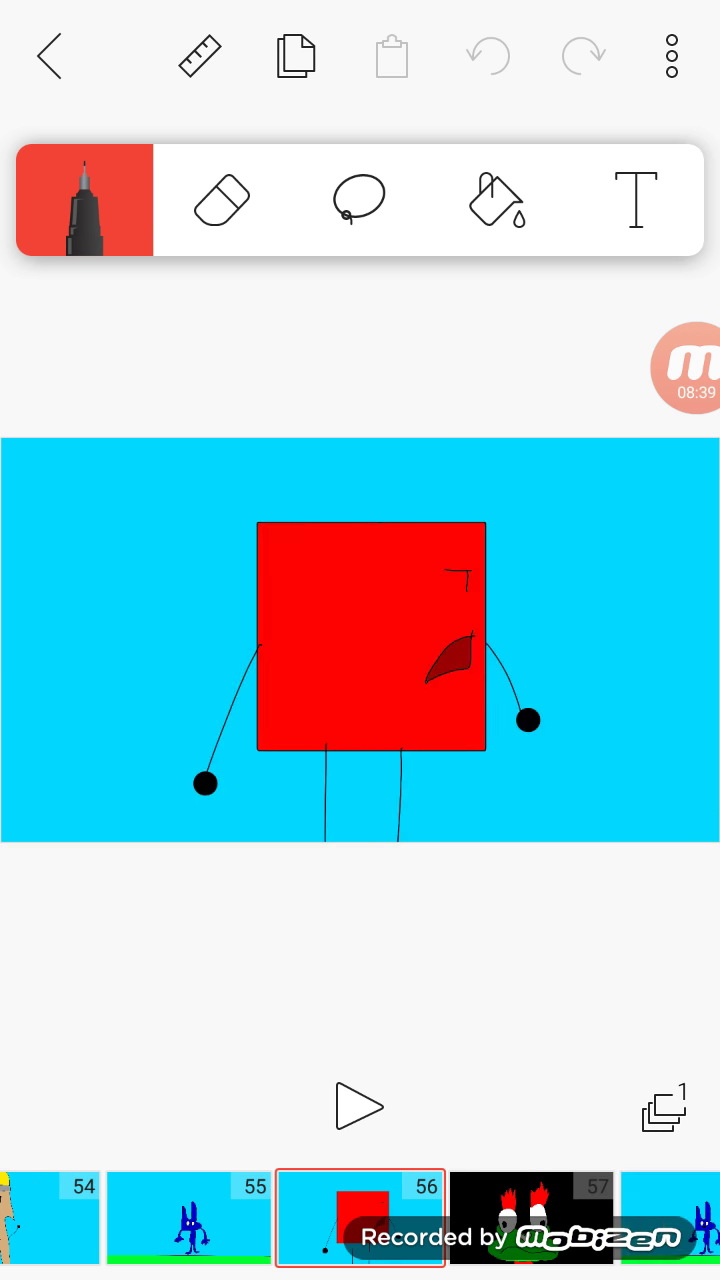
left_click(532, 1218)
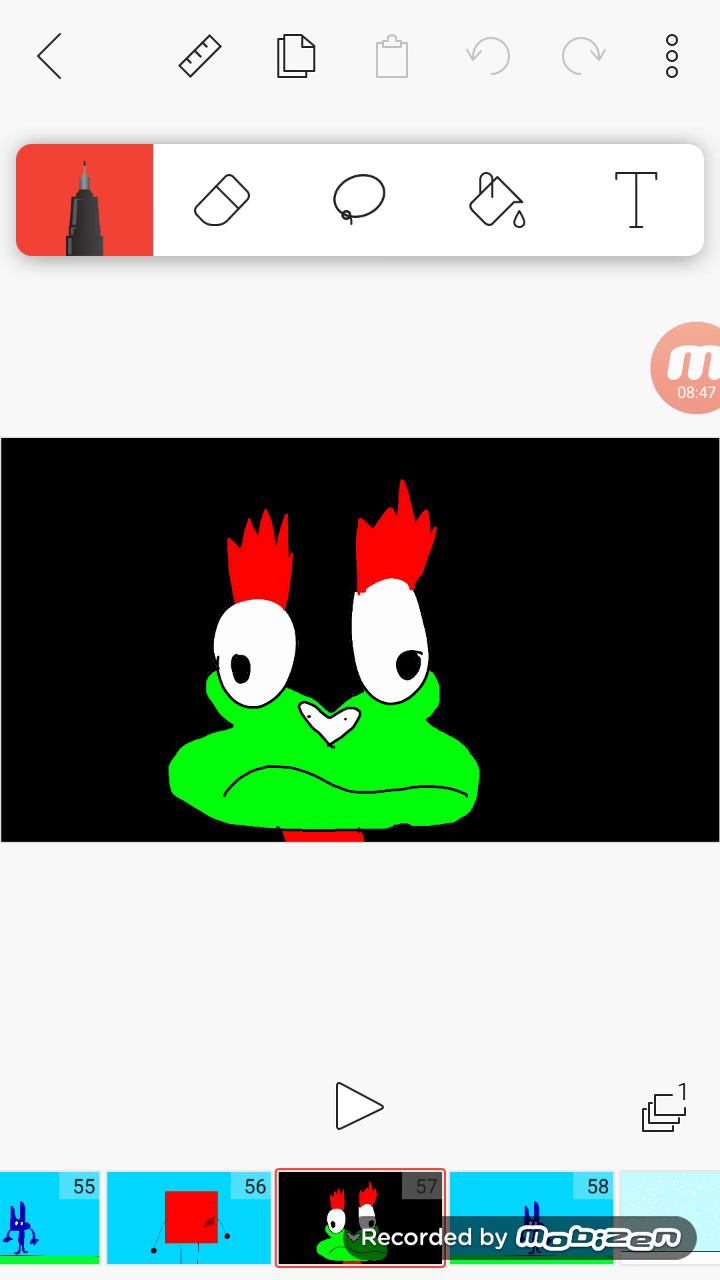
left_click(530, 1215)
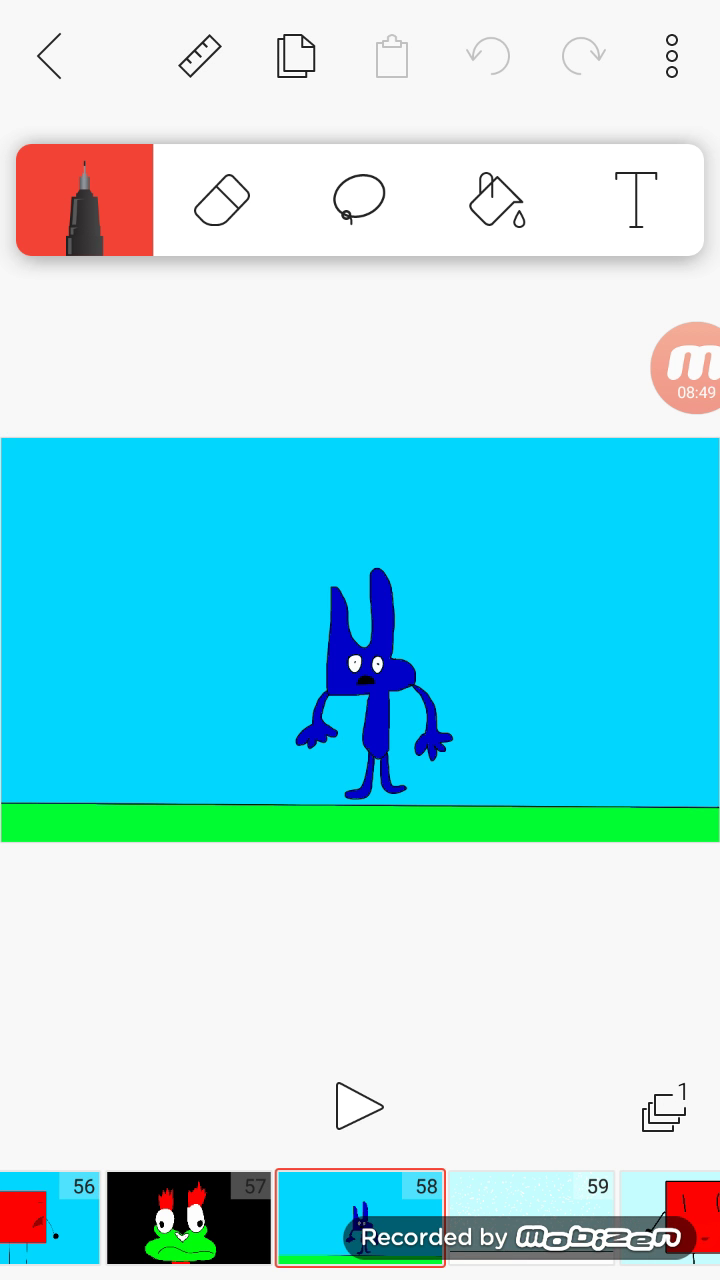
left_click(530, 1215)
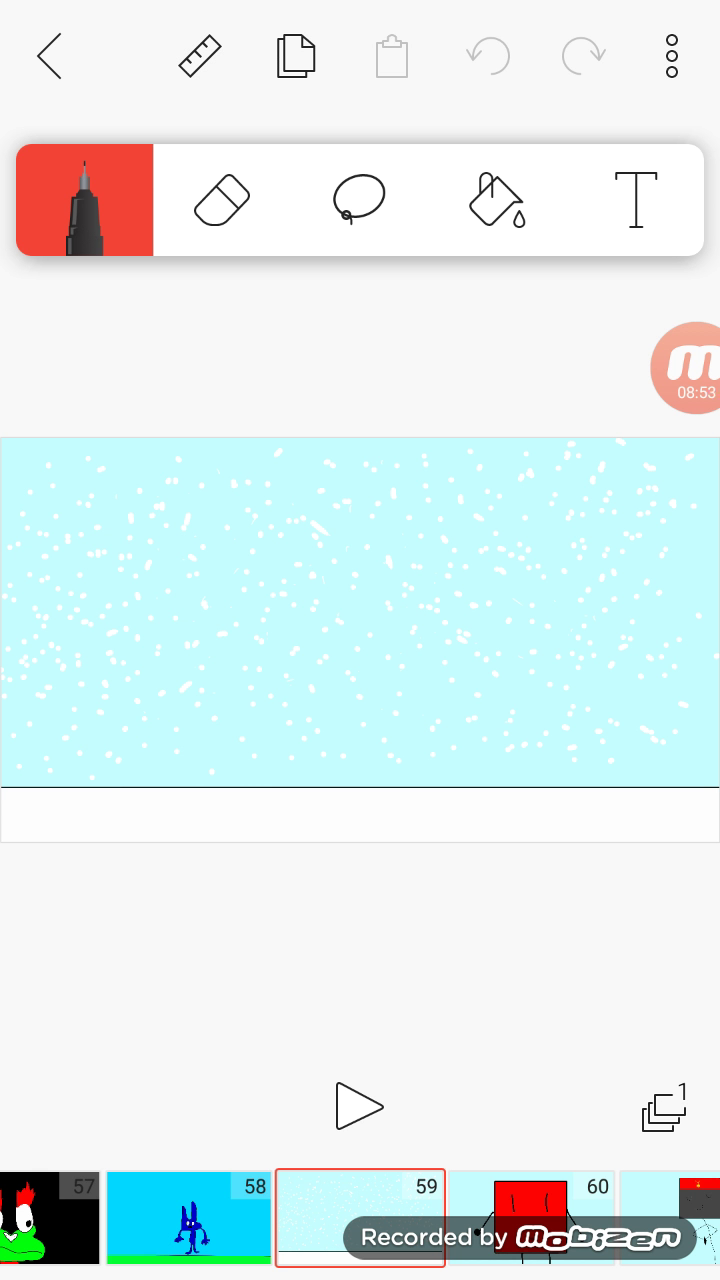
left_click(530, 1200)
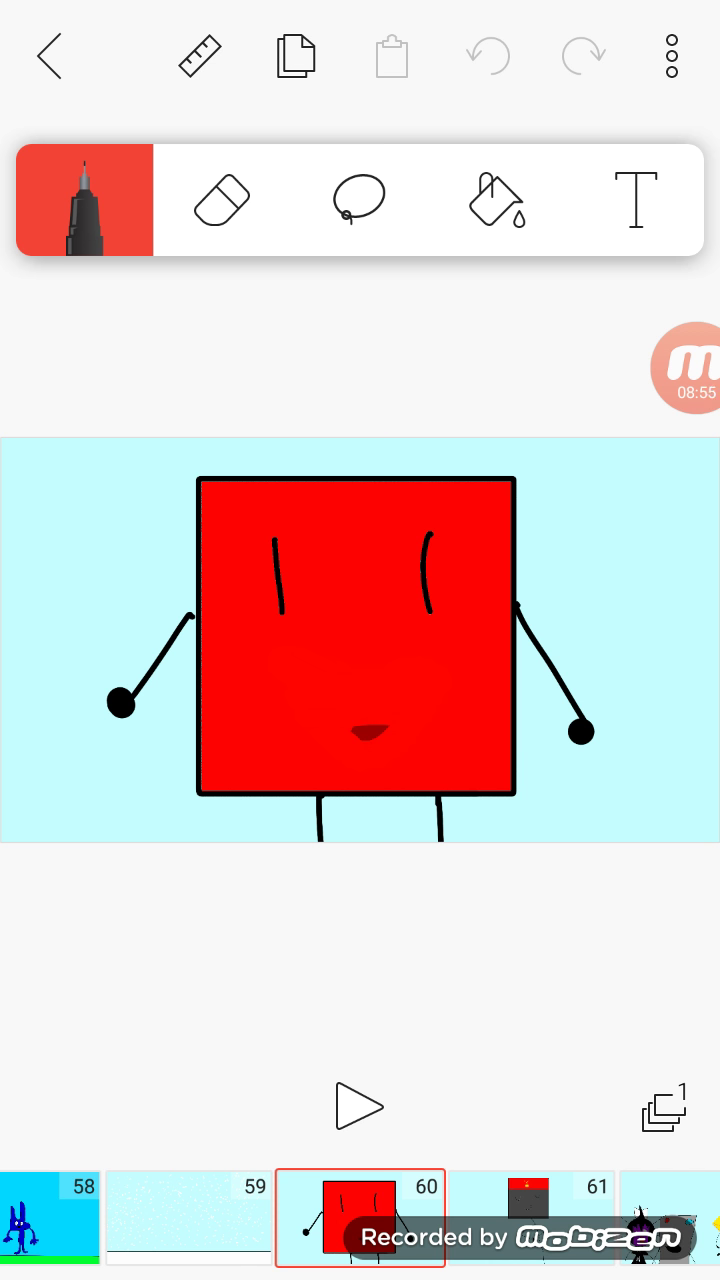
left_click(530, 1215)
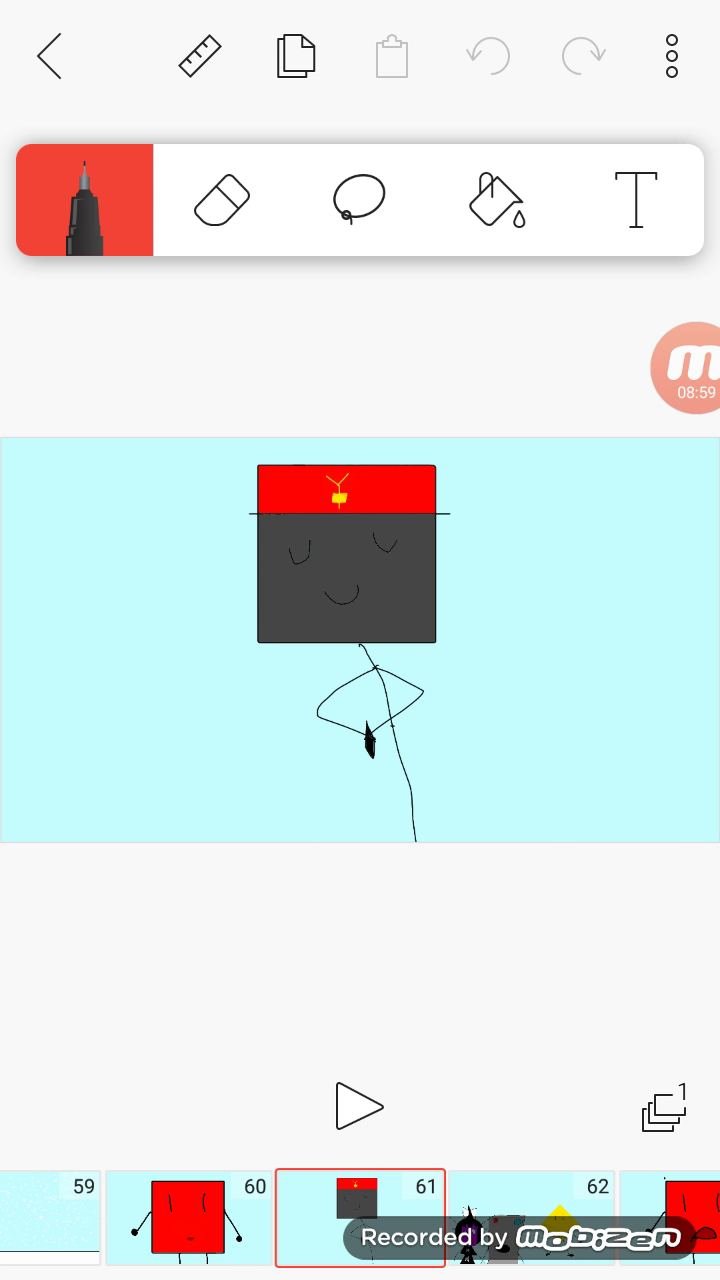
Advance through frames 62 to 67, past the red sun, ending on the blue face
left_click(530, 1215)
left_click(530, 1215)
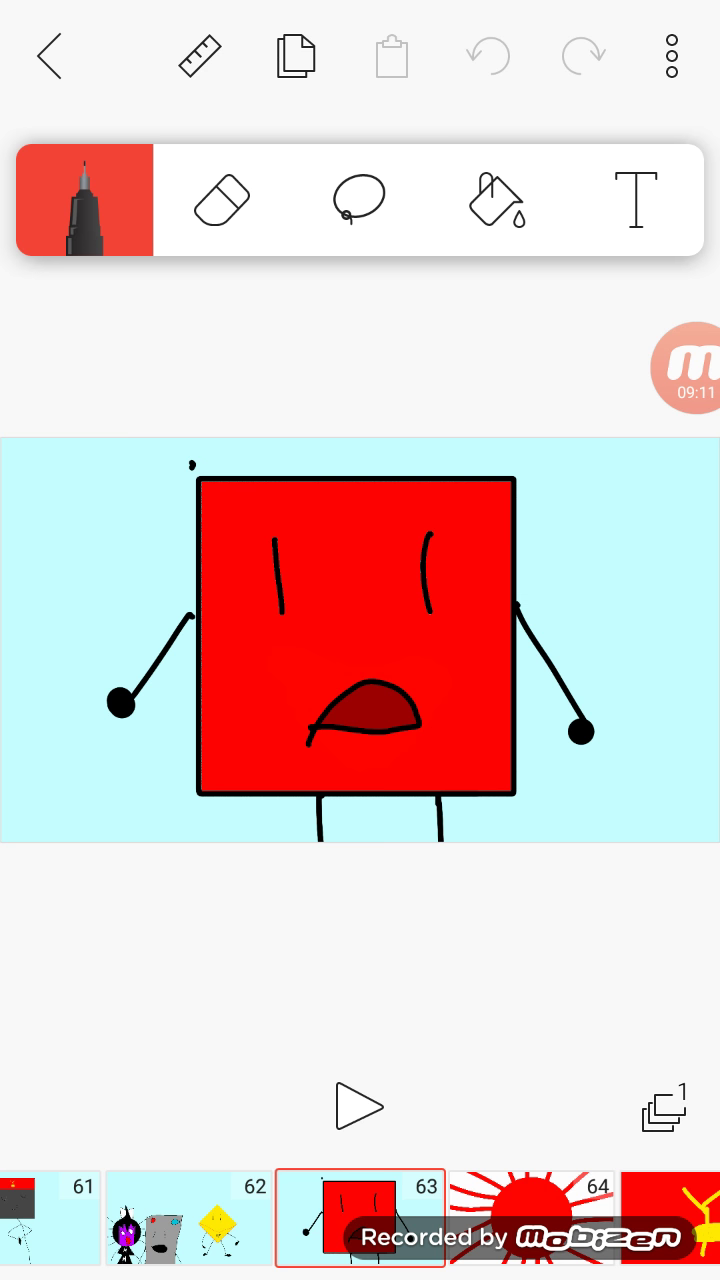
left_click(531, 1218)
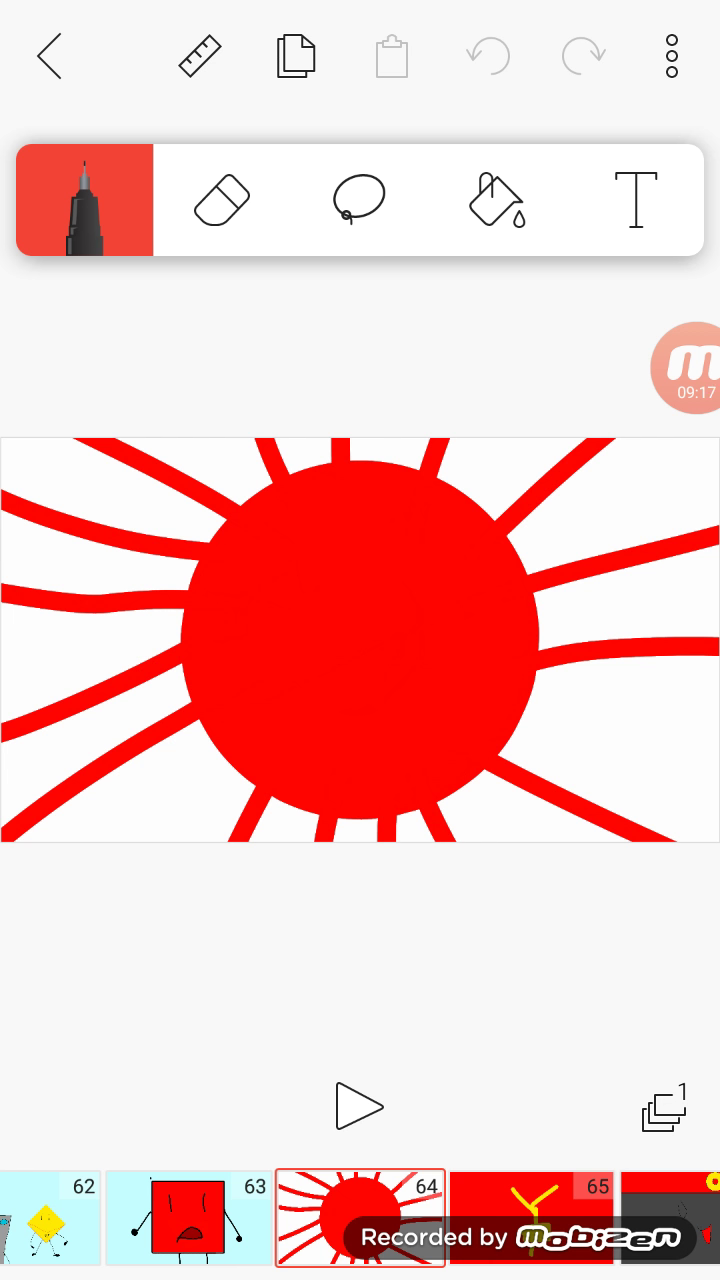
left_click(530, 1215)
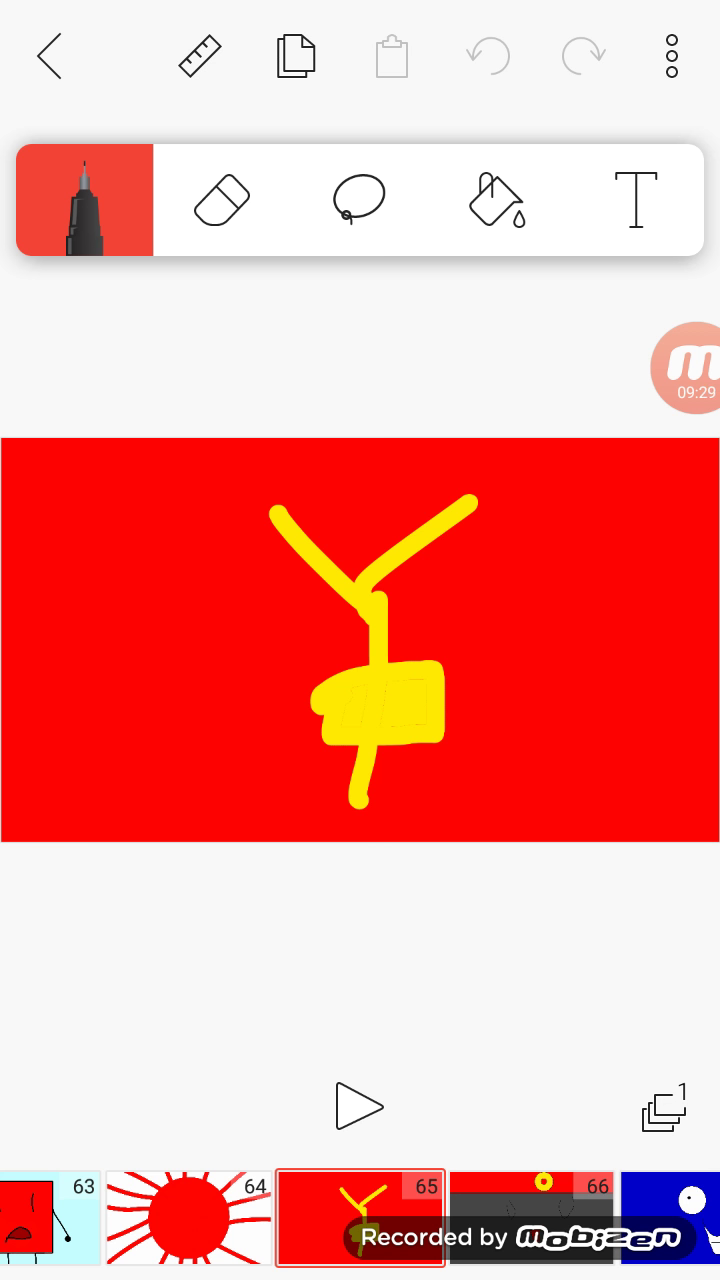
left_click(530, 1200)
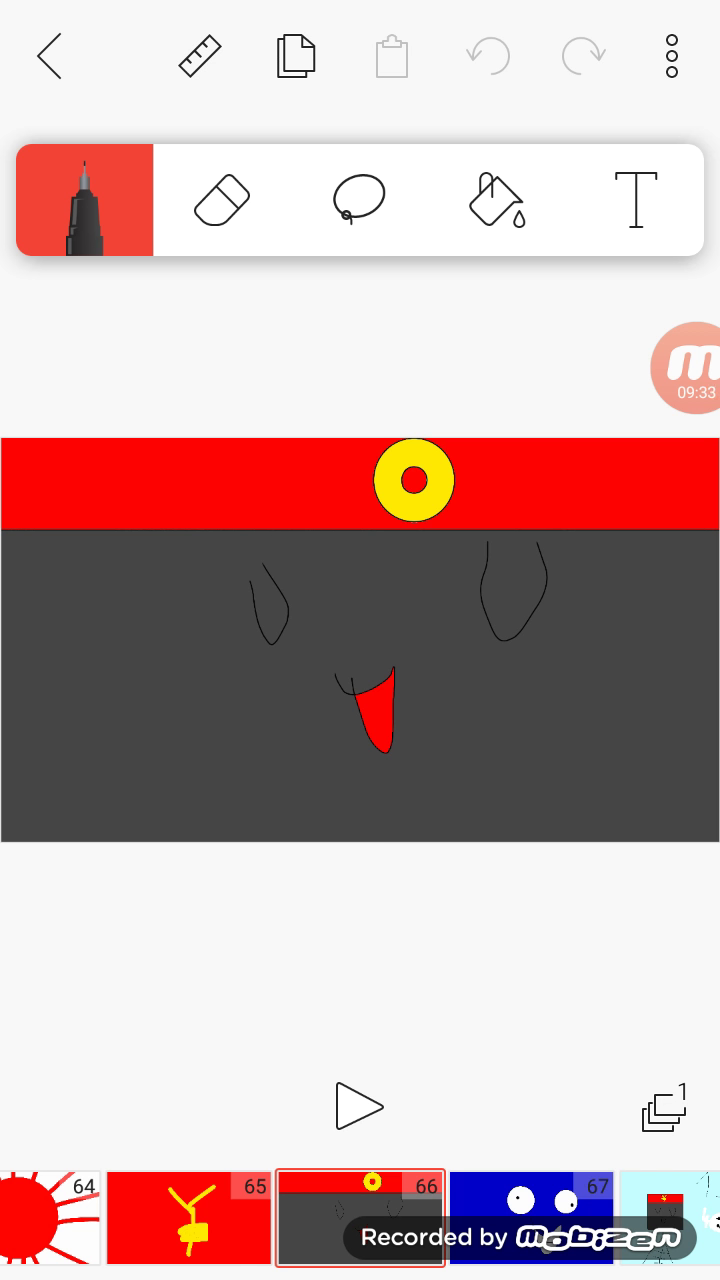
left_click(530, 1215)
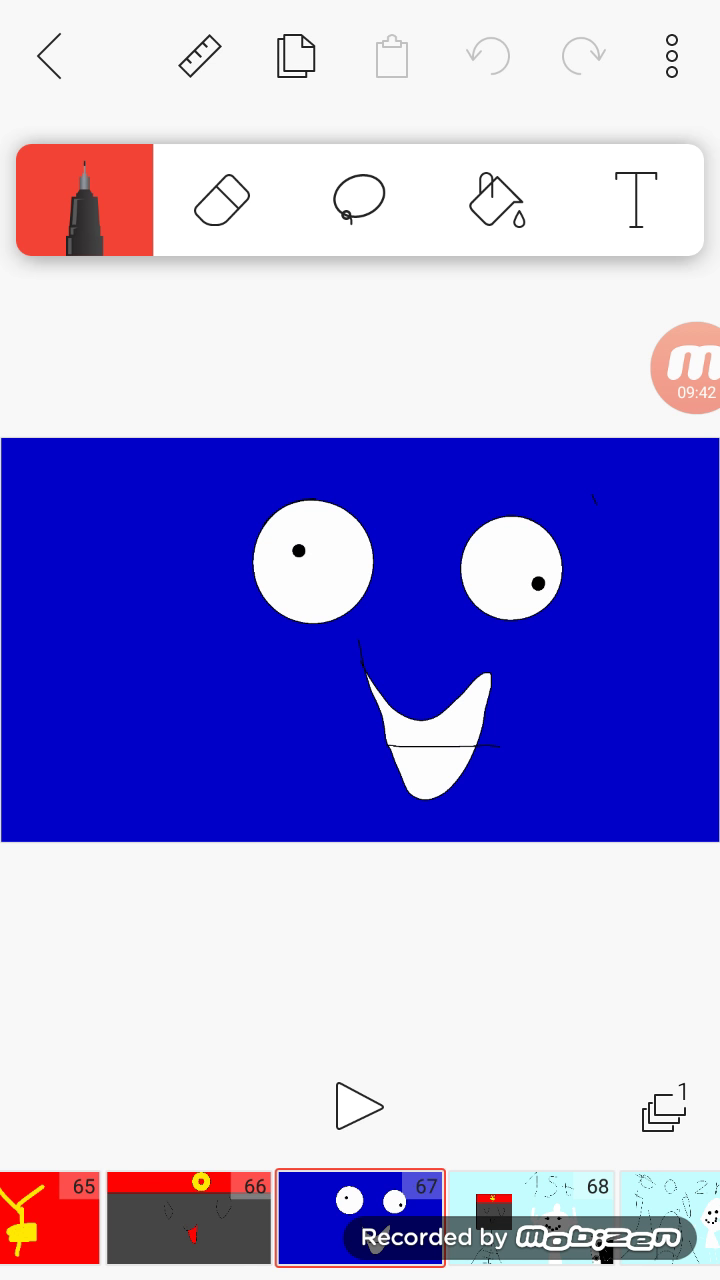
Step forward through frames 68 to 72 of the storyboard
left_click(530, 1195)
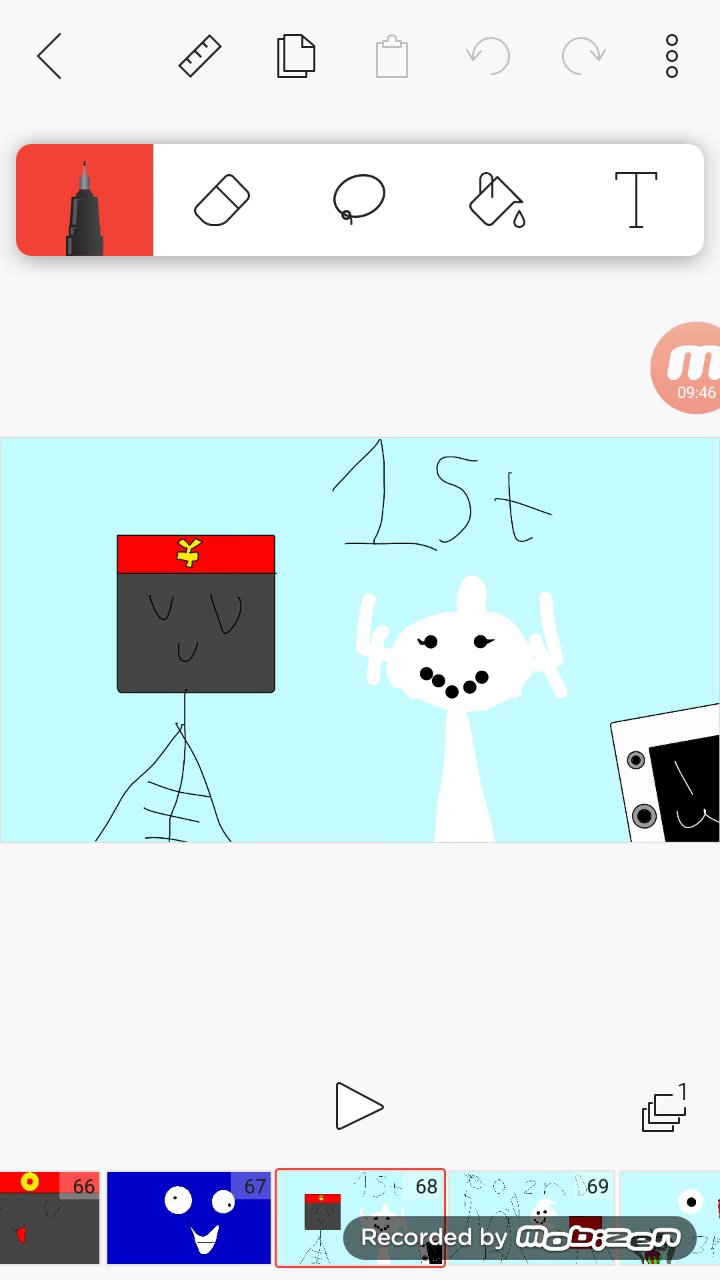
left_click(530, 1195)
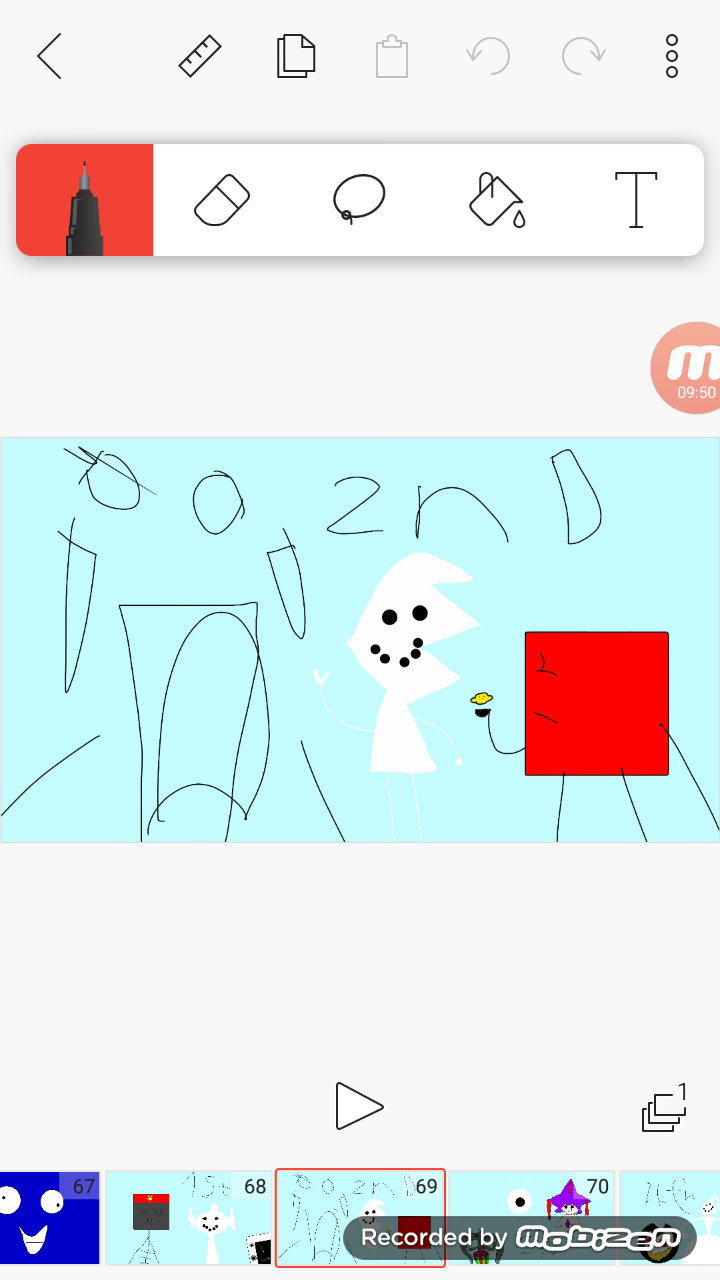
left_click(530, 1200)
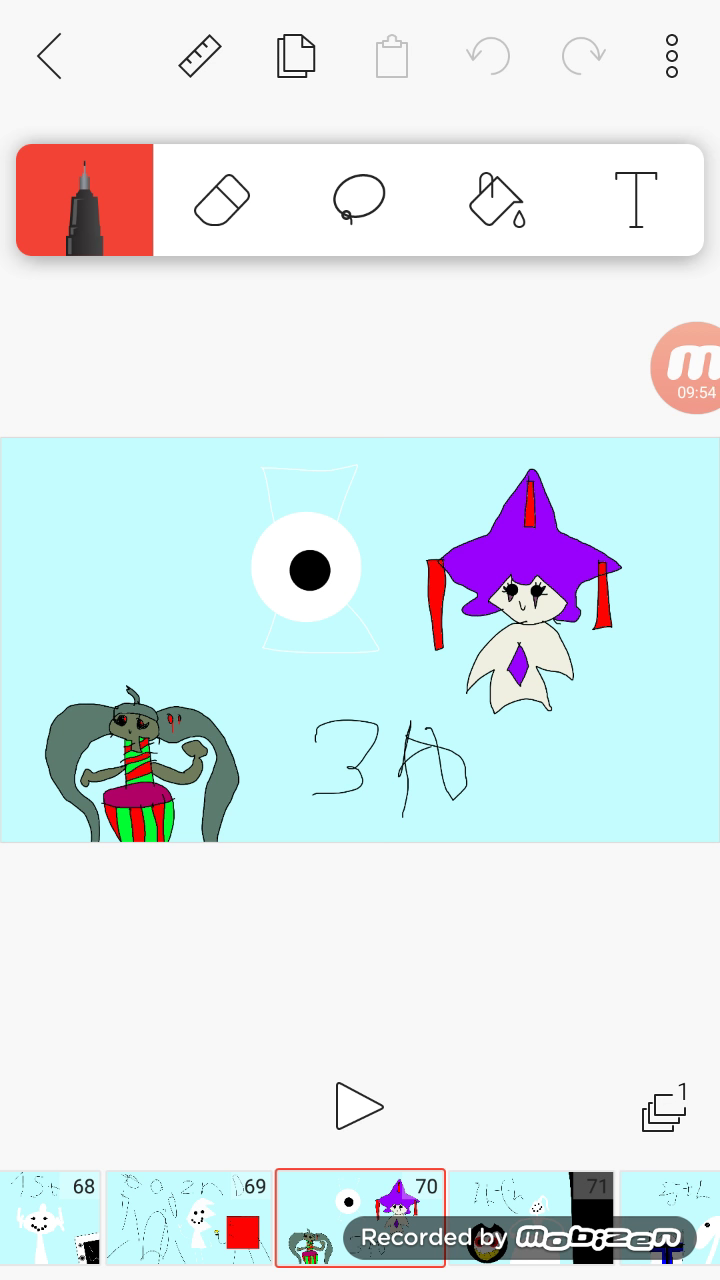
left_click(530, 1200)
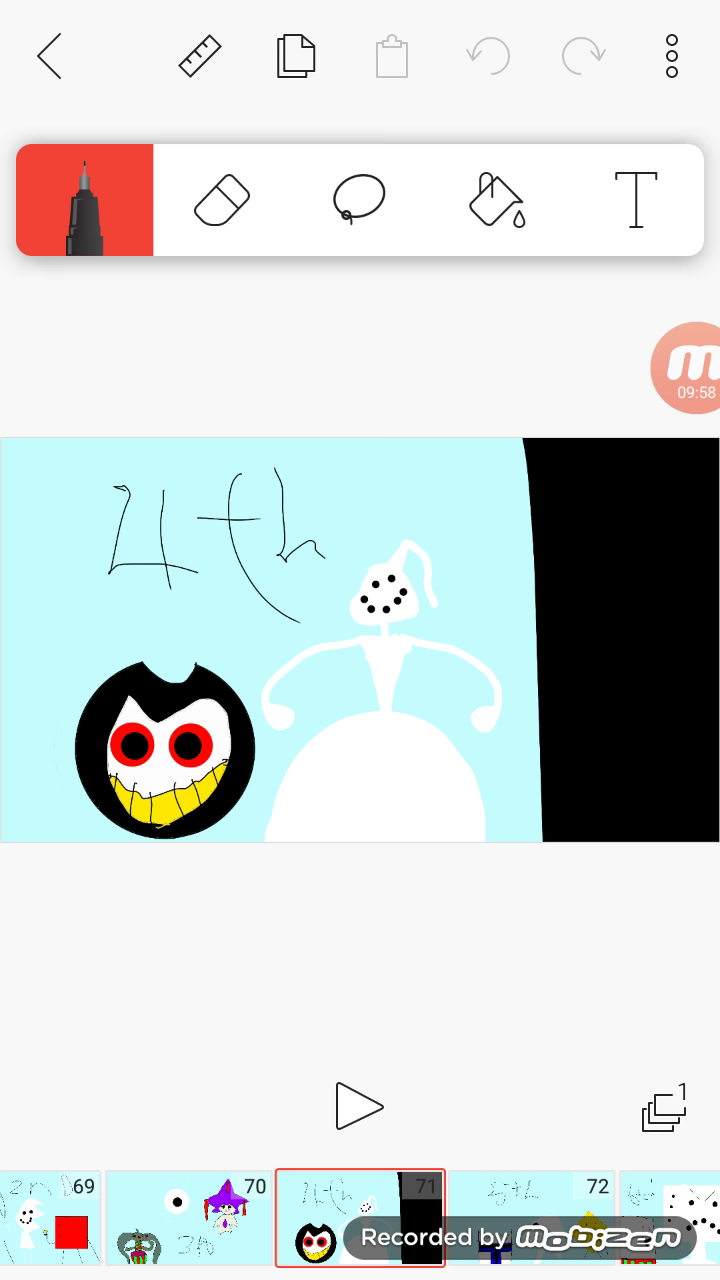
left_click(530, 1200)
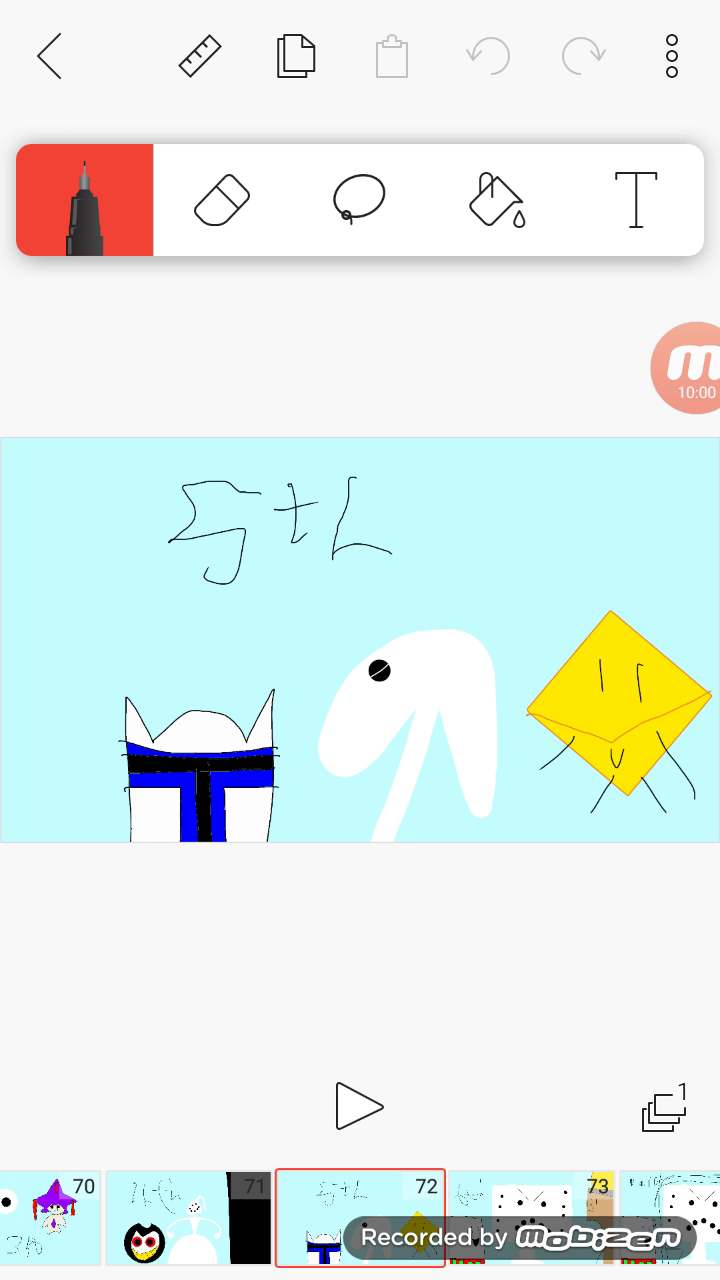
Continue from frame 73 past the magenta creature to frame 79, the red-haired woman
left_click(530, 1215)
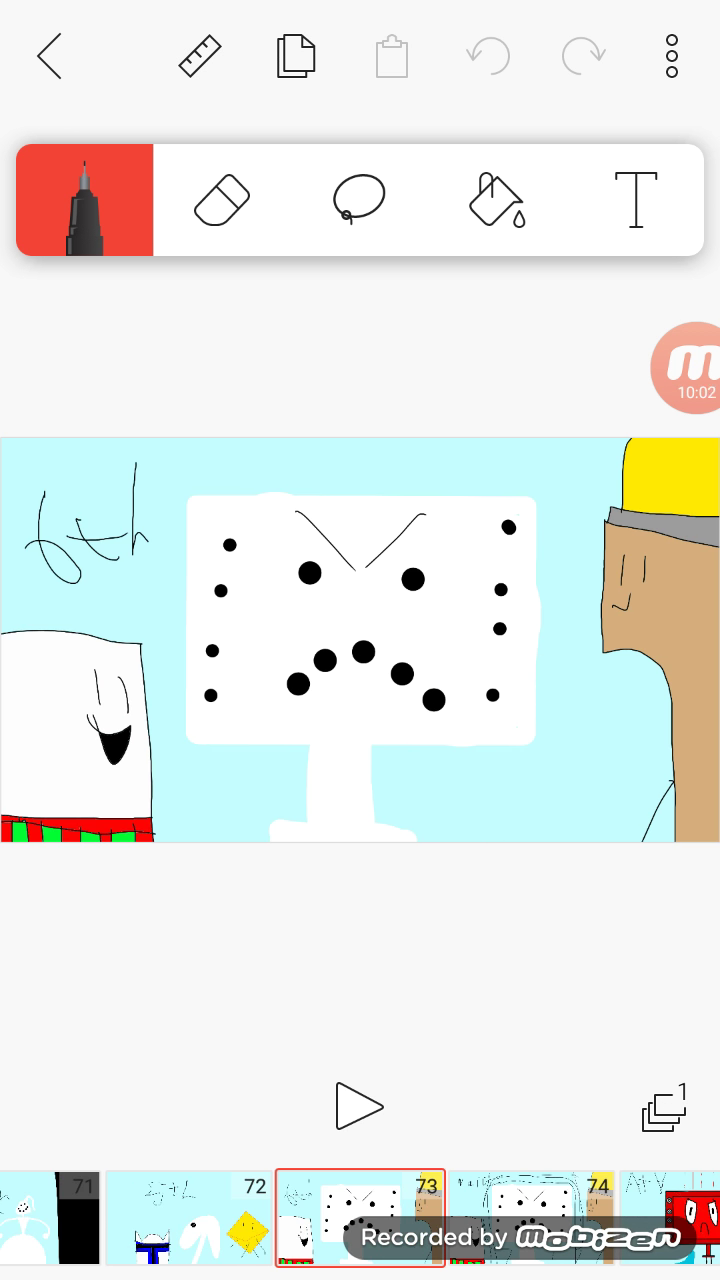
left_click(530, 1215)
left_click(530, 1215)
left_click(530, 1215)
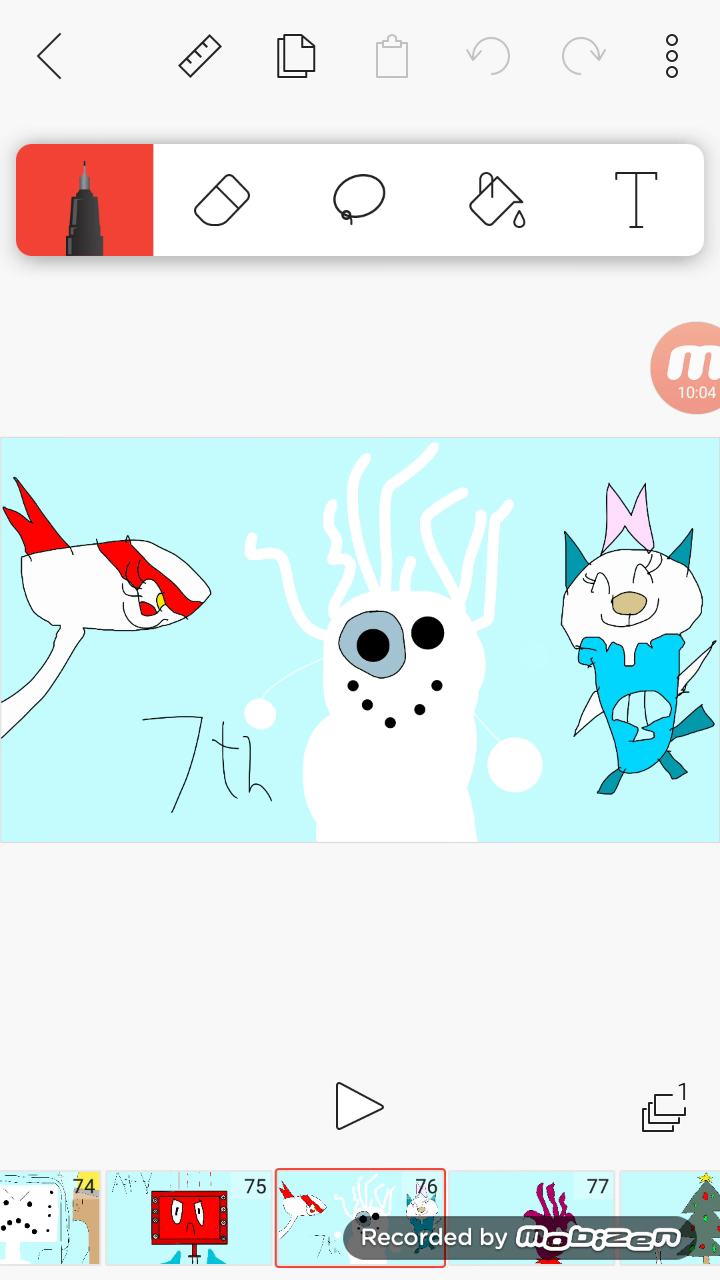
left_click(530, 1215)
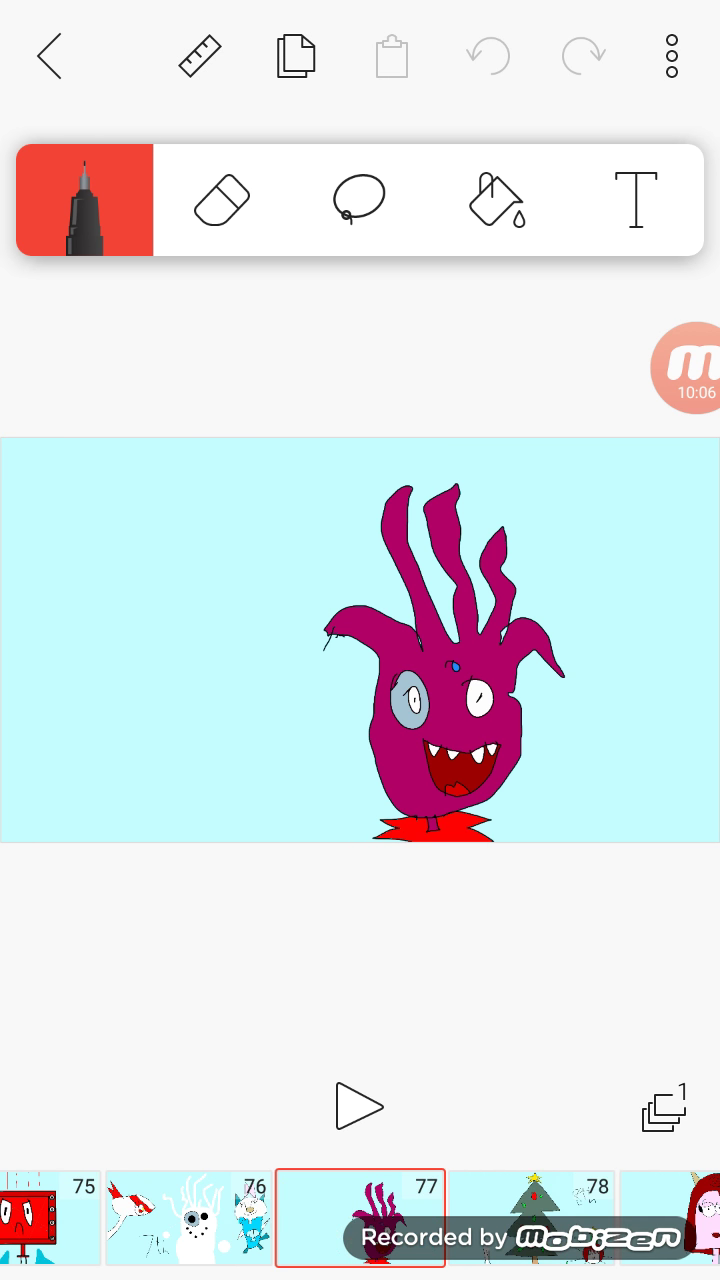
left_click(530, 1215)
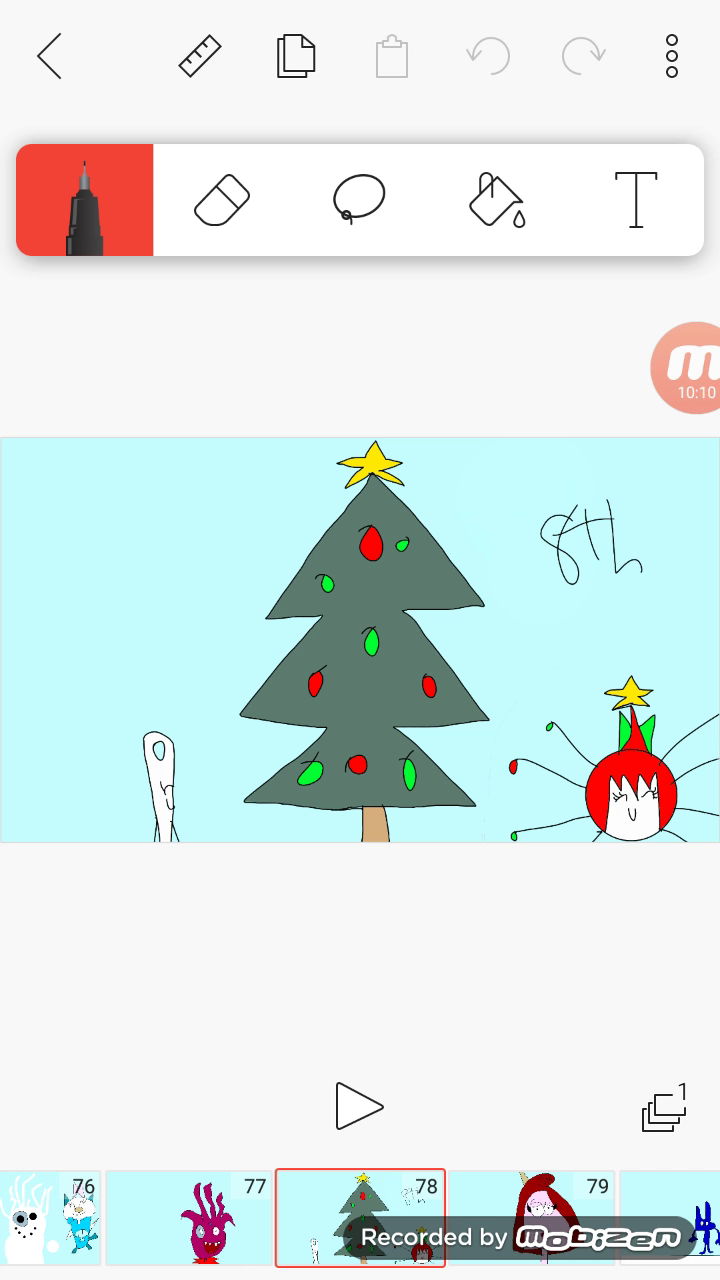
left_click_drag(530, 1218, 360, 1218)
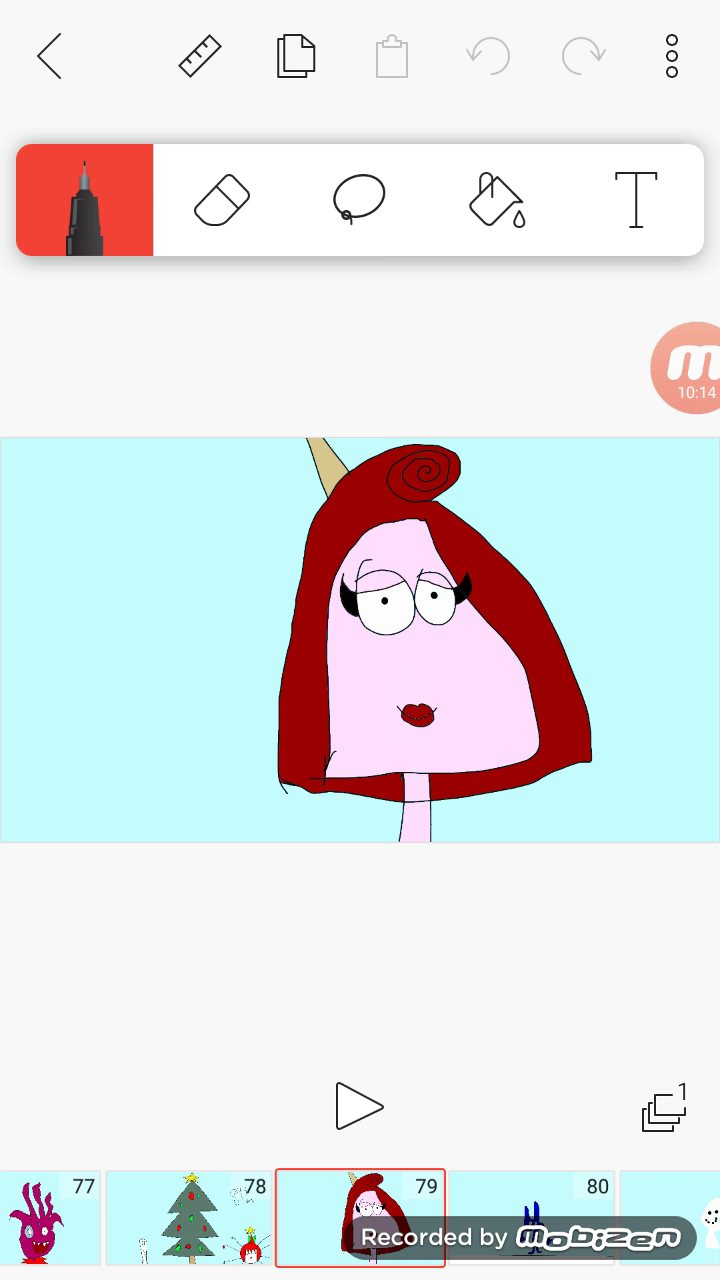
Move from frame 80 past the Christmas tree to frame 87's TOTAL DRAMA UNOVA REGION card
left_click_drag(530, 1218, 360, 1218)
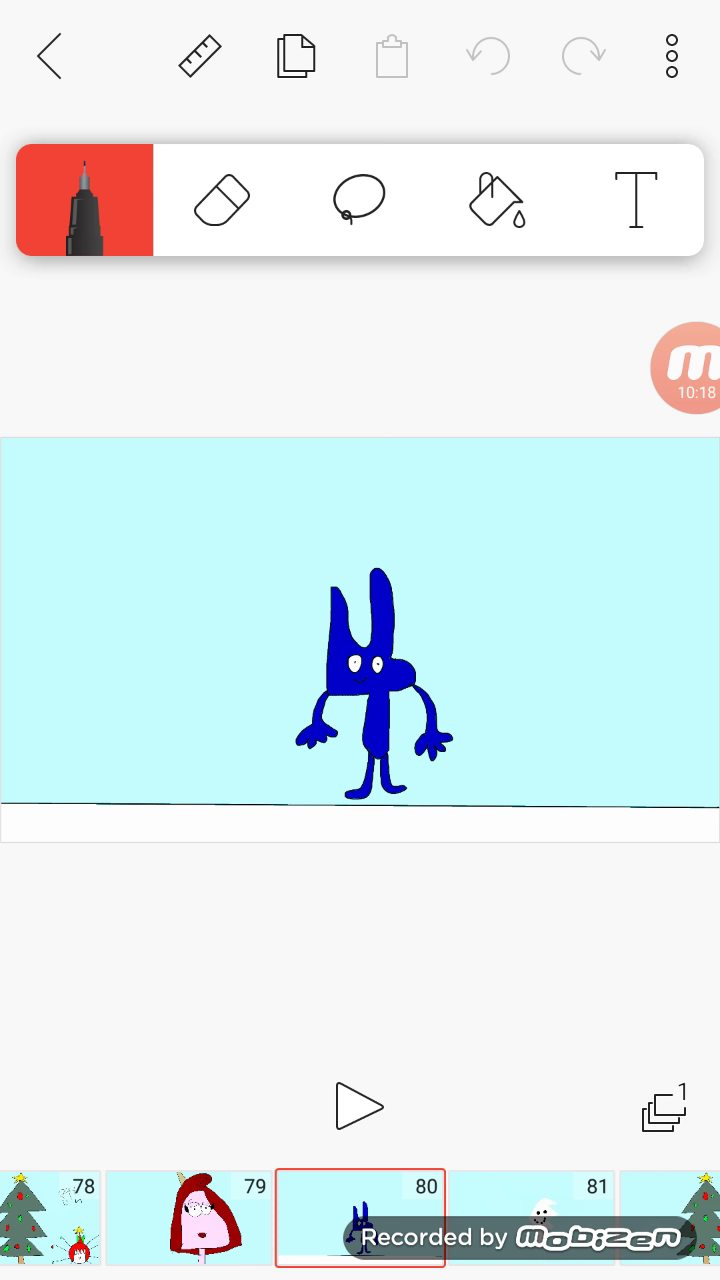
left_click_drag(530, 1218, 360, 1218)
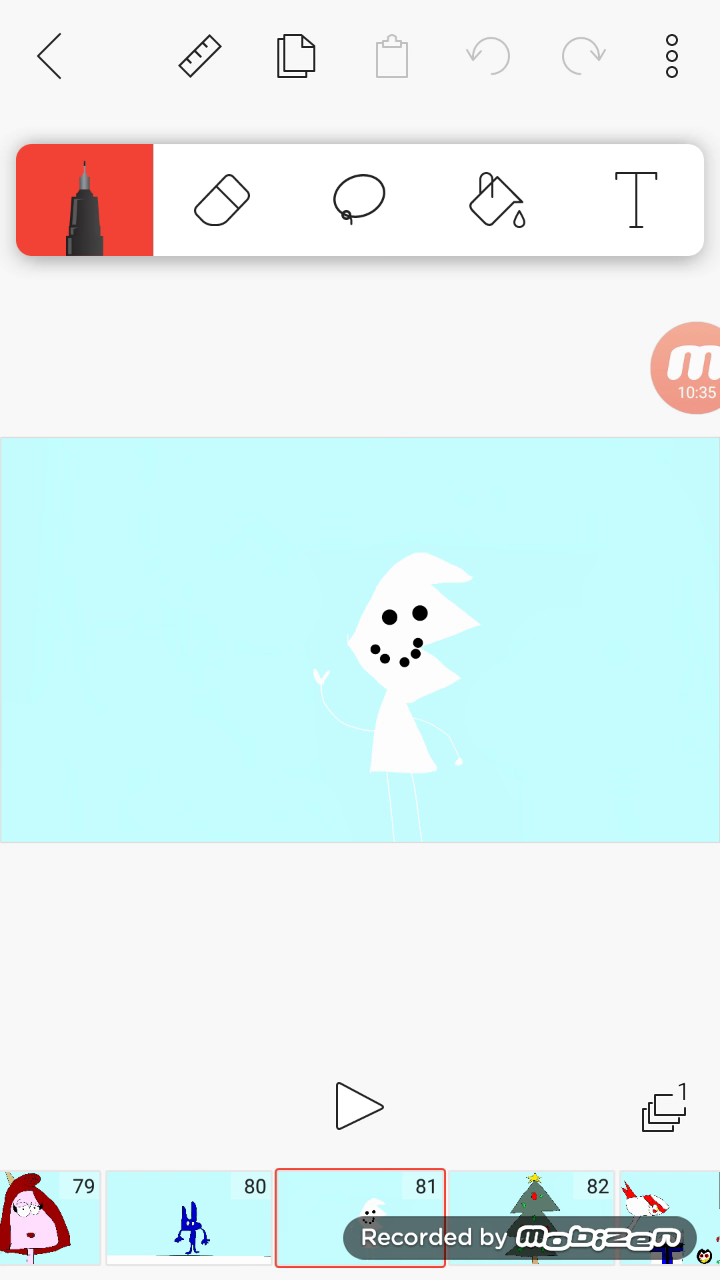
left_click(533, 1215)
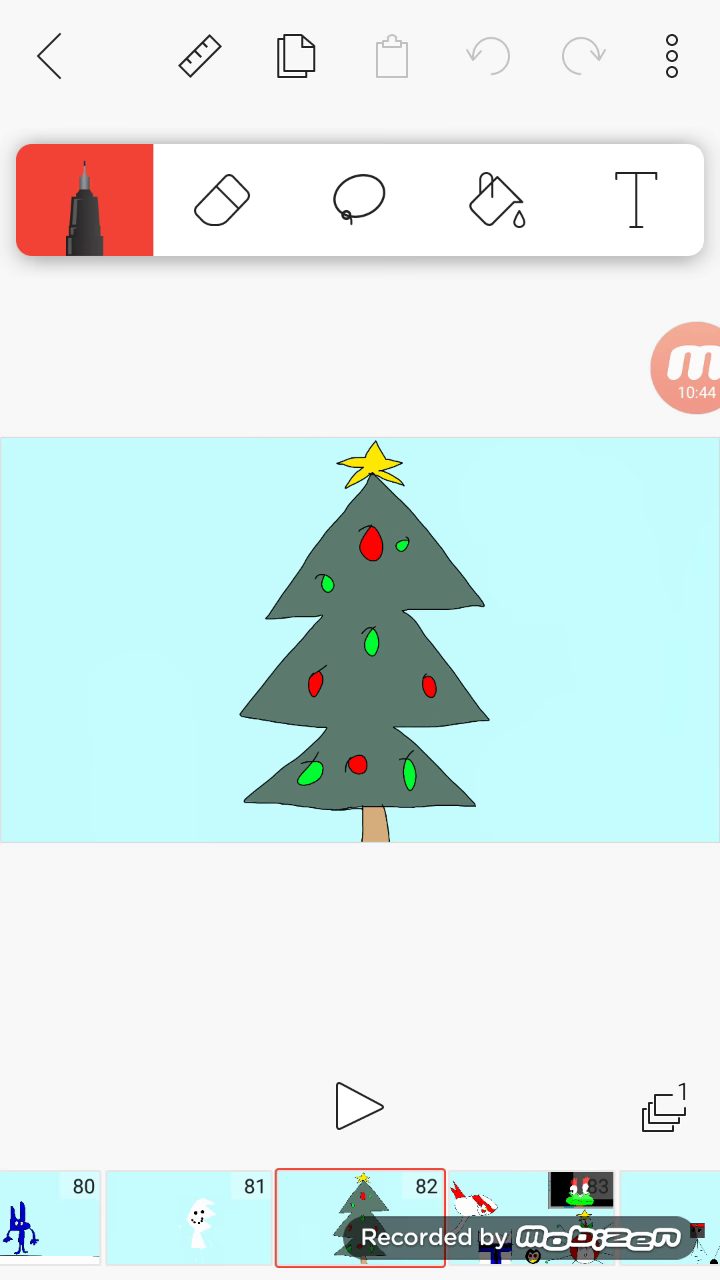
left_click_drag(530, 1215, 360, 1215)
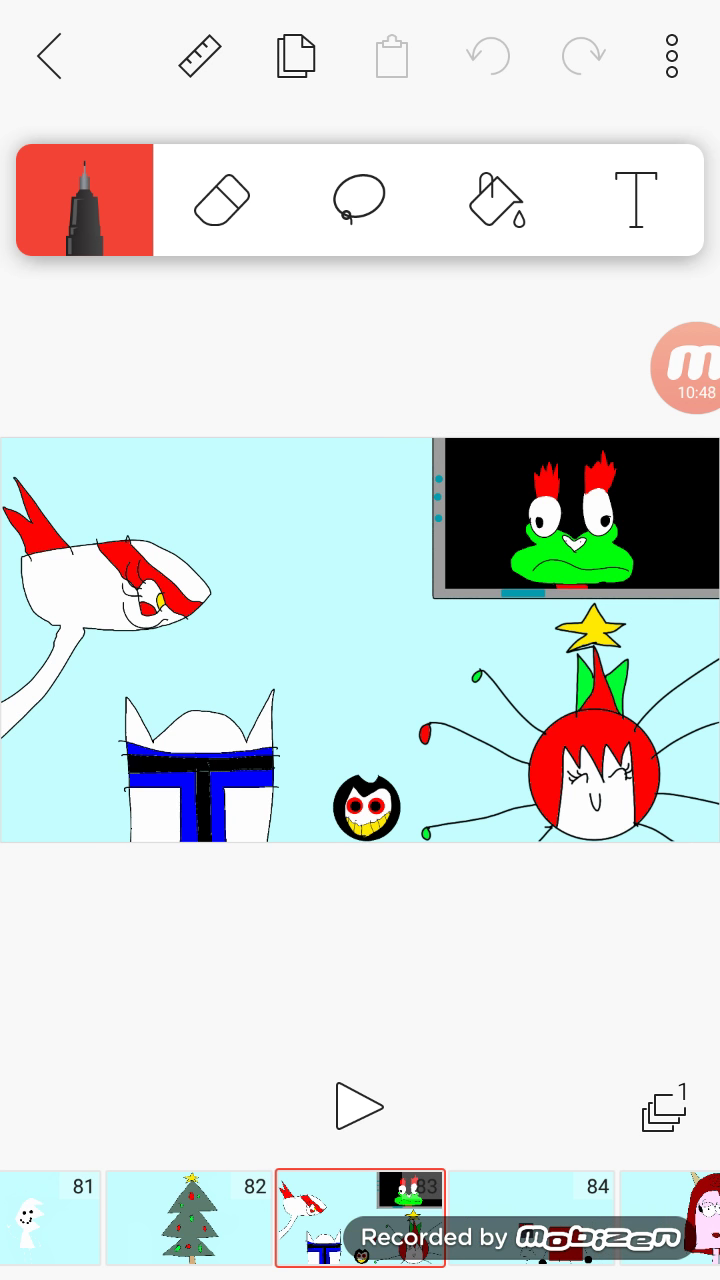
left_click_drag(530, 1215, 360, 1215)
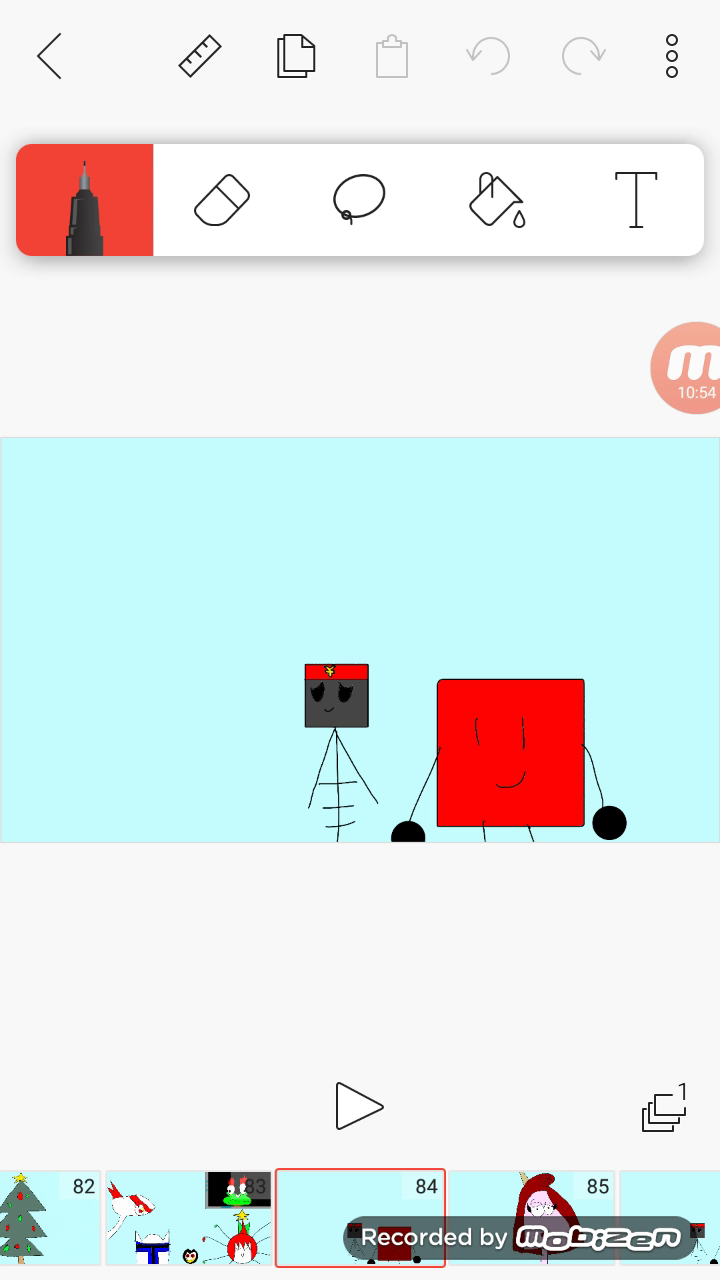
left_click(530, 1215)
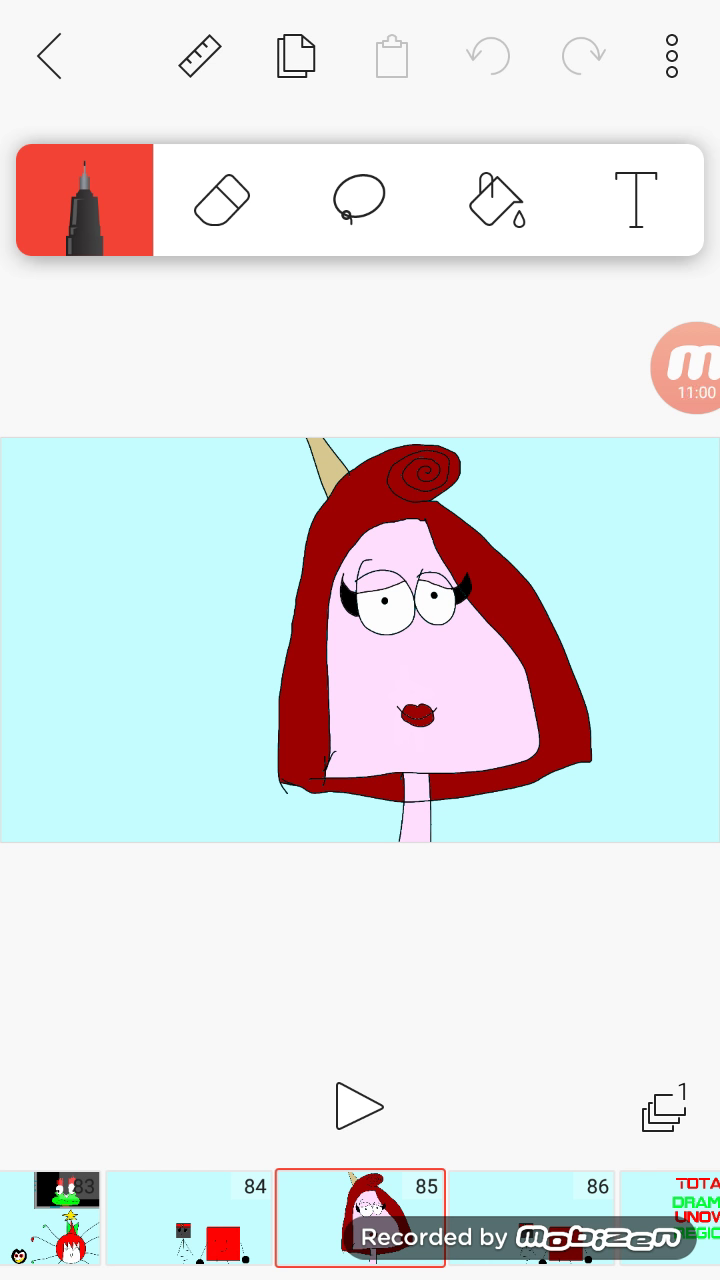
left_click(530, 1215)
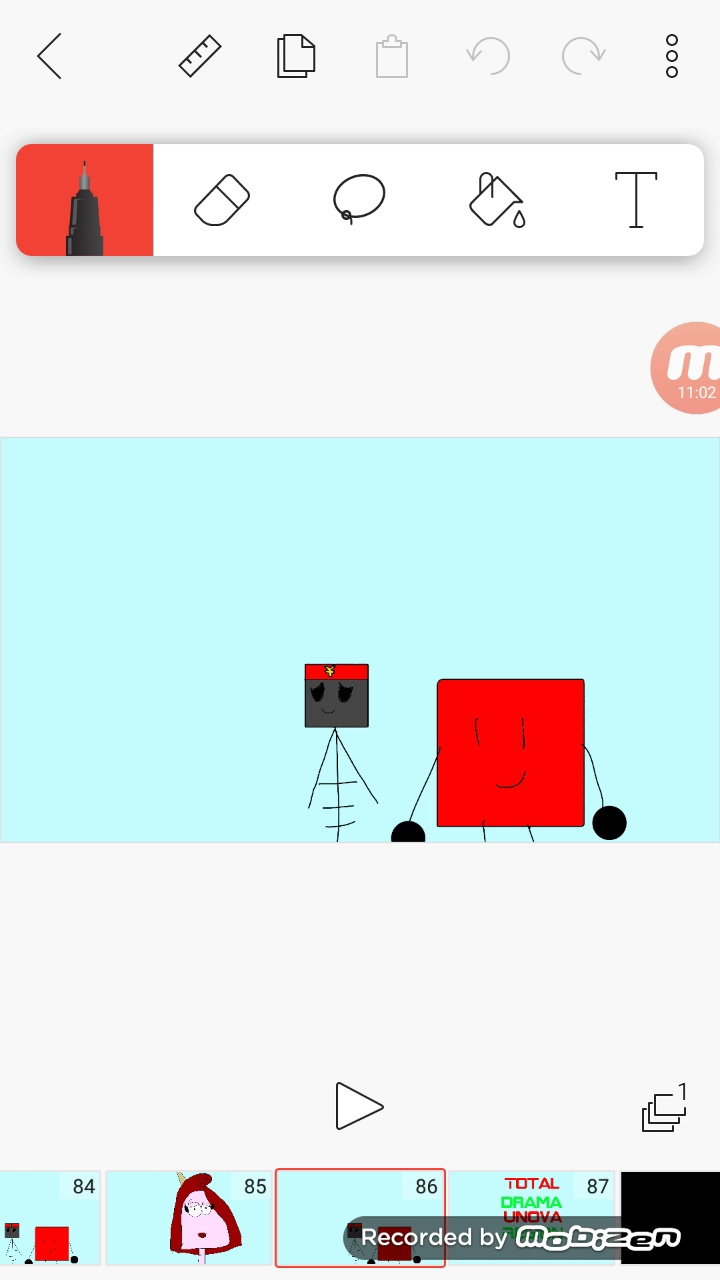
left_click(530, 1215)
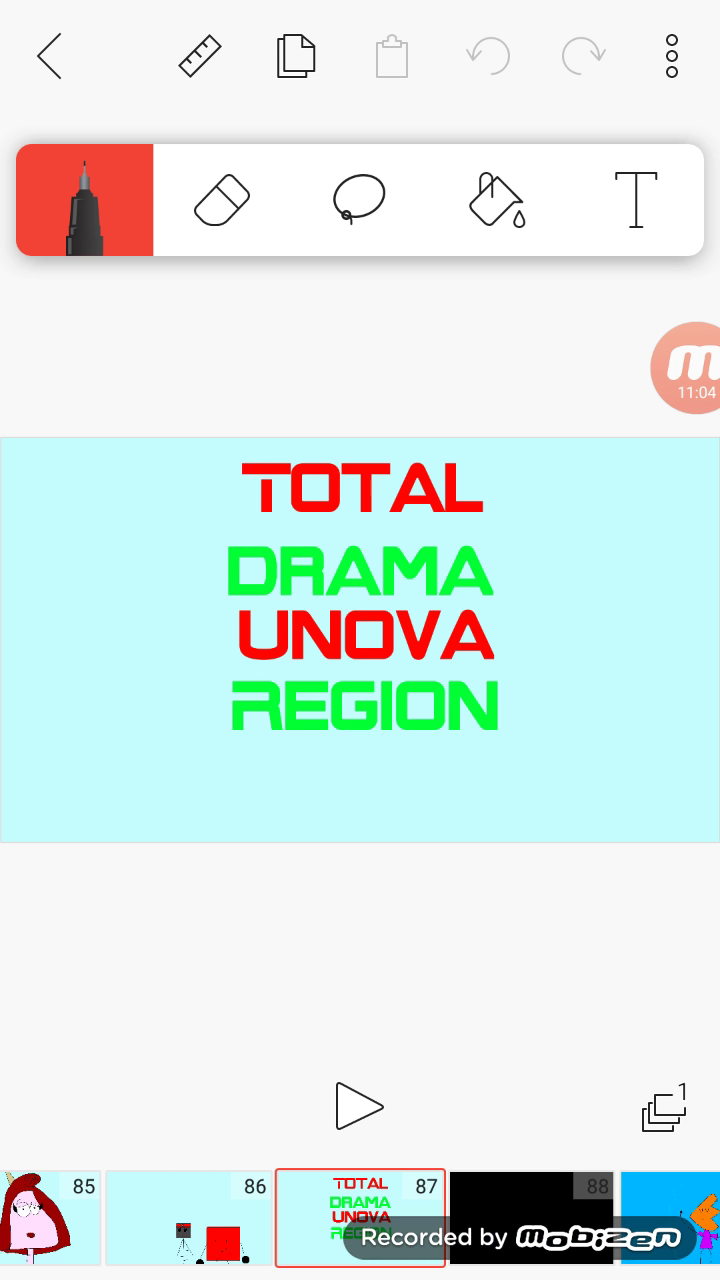
Advance from black frame 88 past the pink character of frame 92 to frame 95
left_click(685, 367)
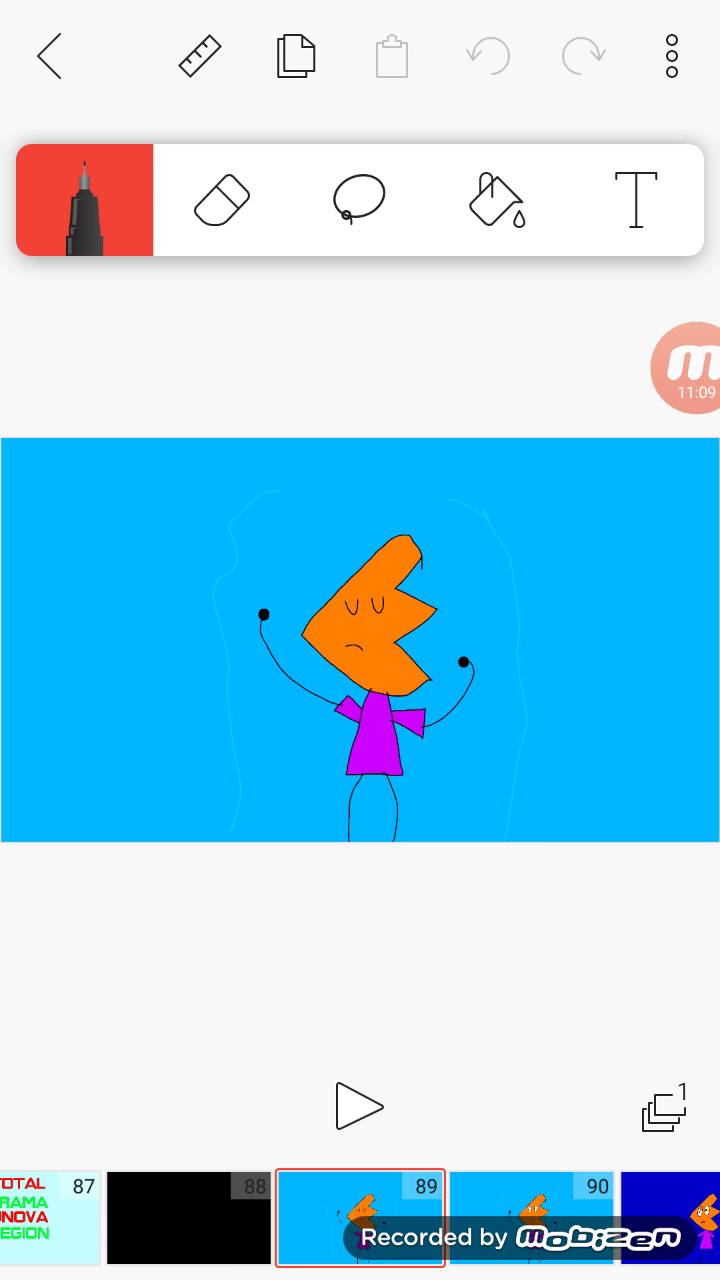
left_click(530, 1215)
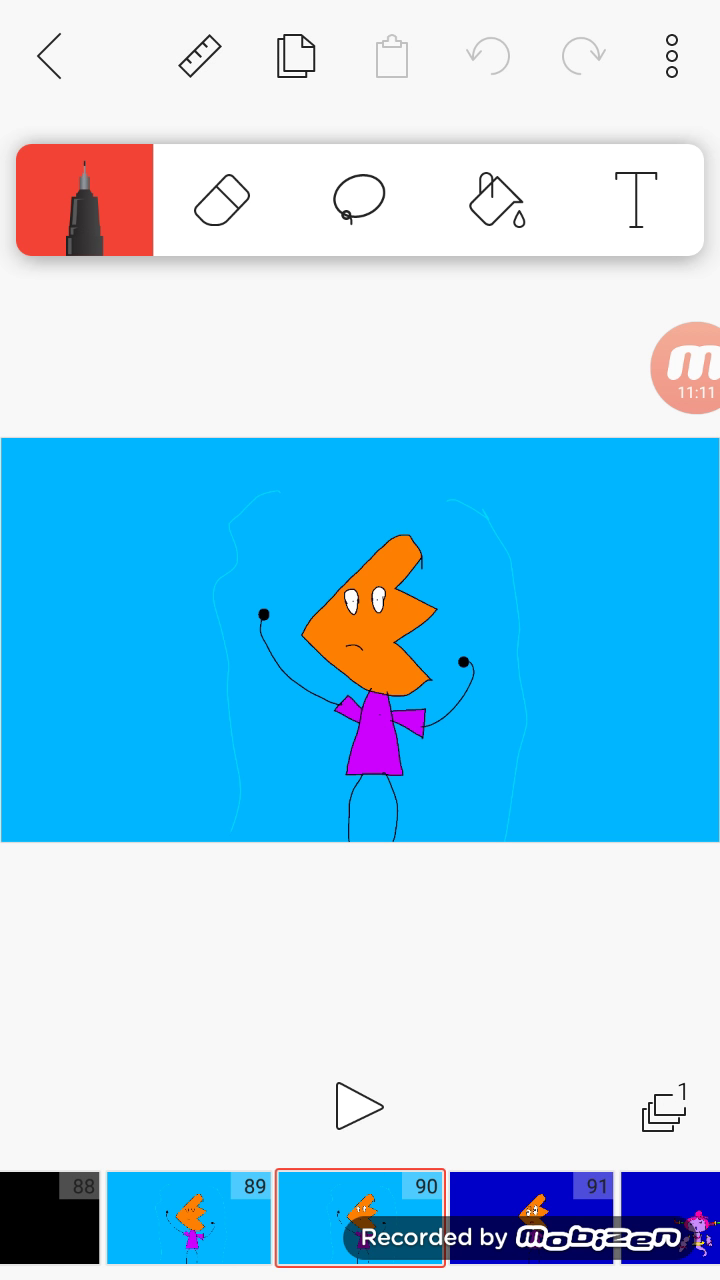
mouse_move(530, 1218)
left_mouse_down()
mouse_move(190, 1218)
mouse_move(360, 1218)
left_mouse_up()
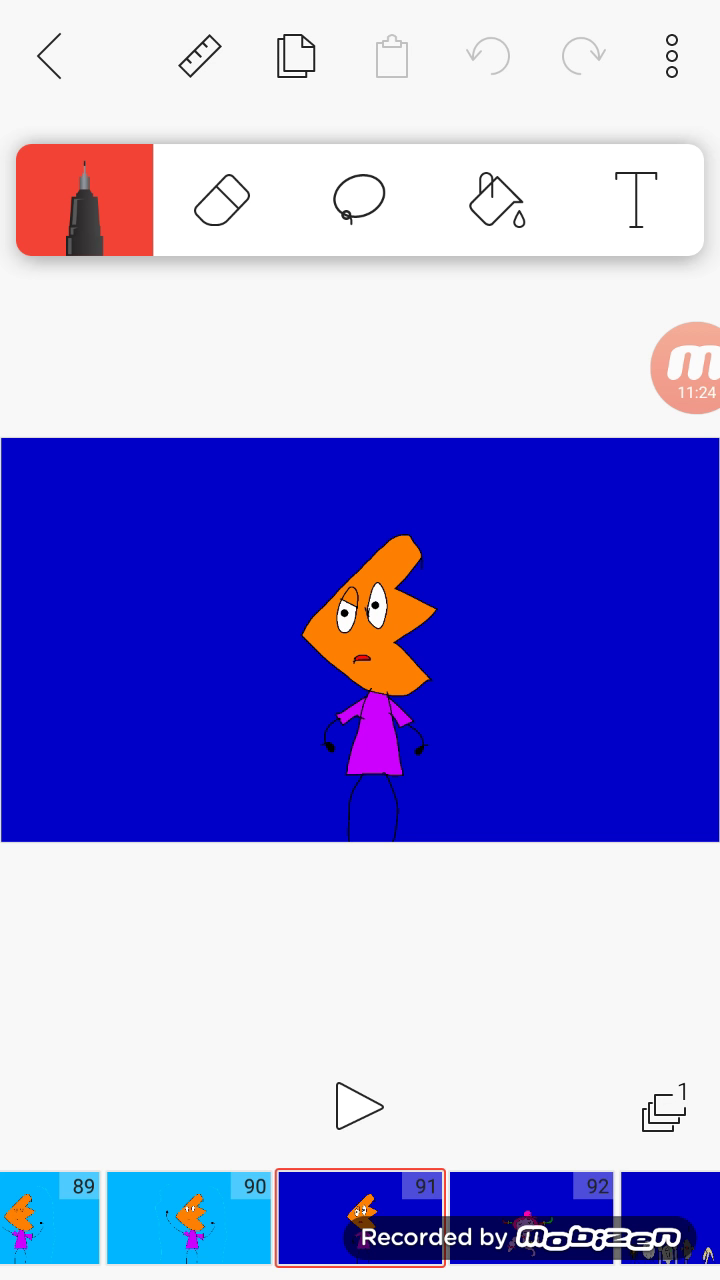
left_click(530, 1217)
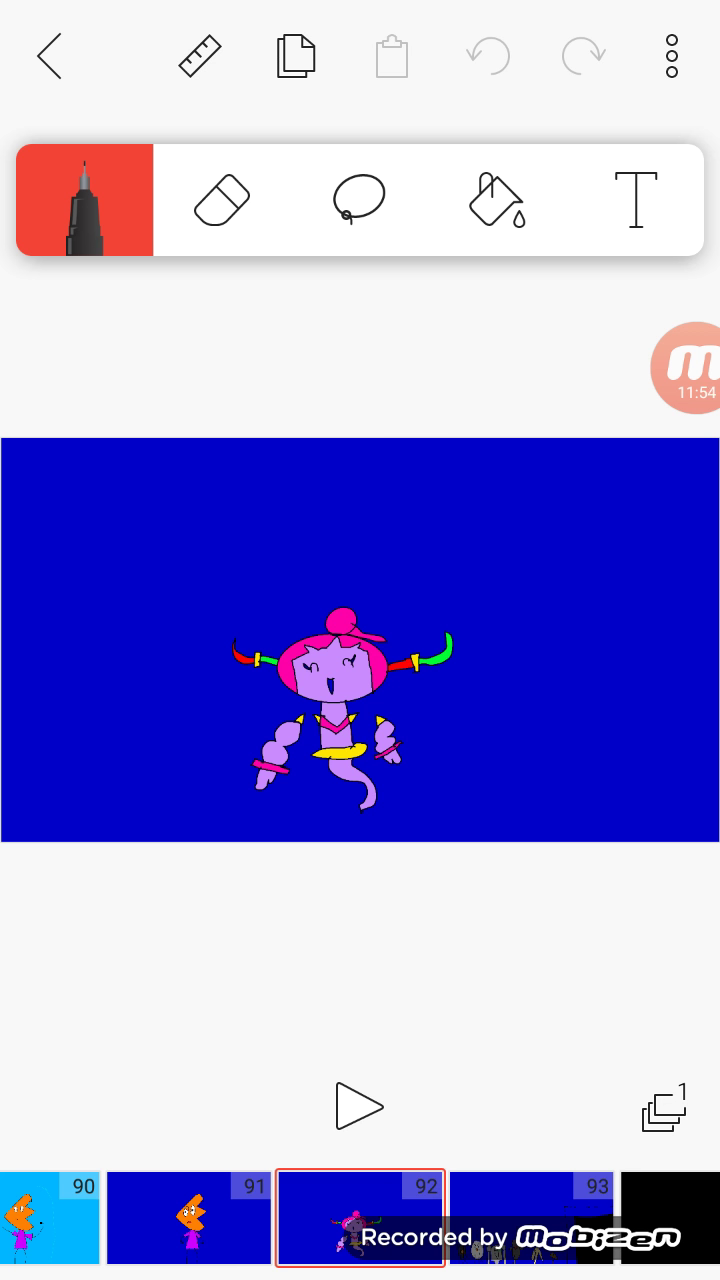
left_click(530, 1217)
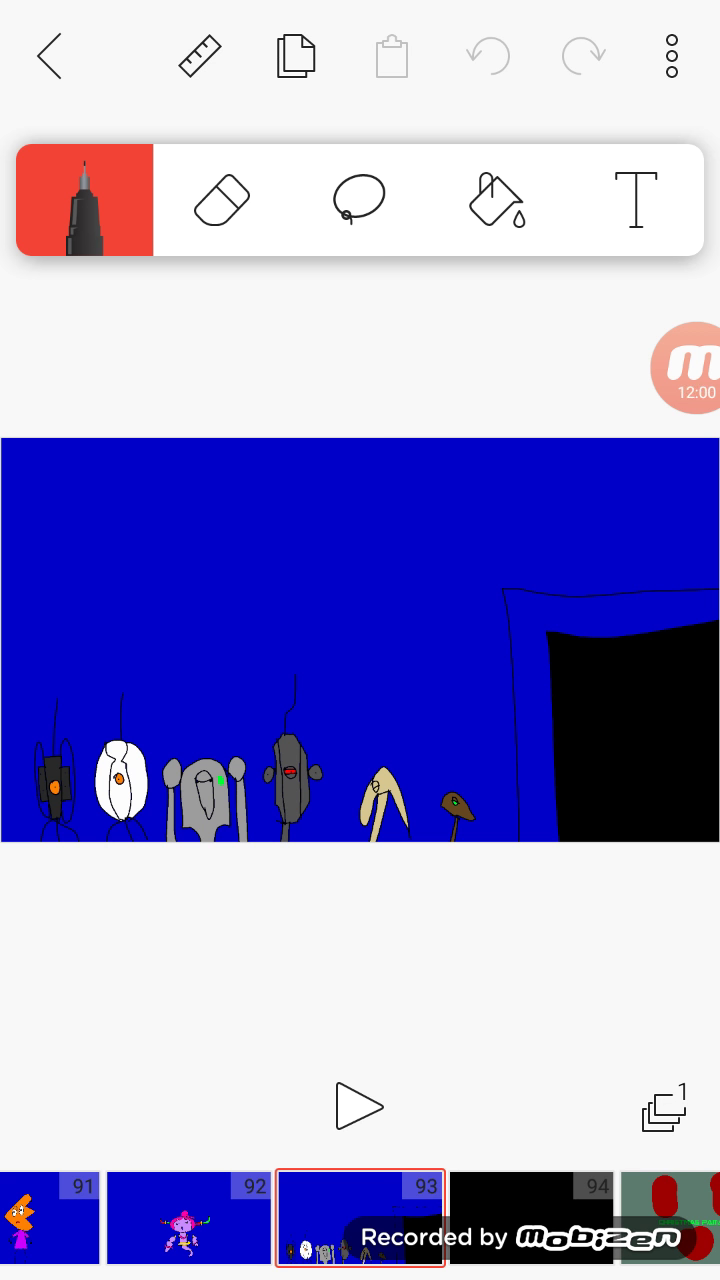
left_click(531, 1217)
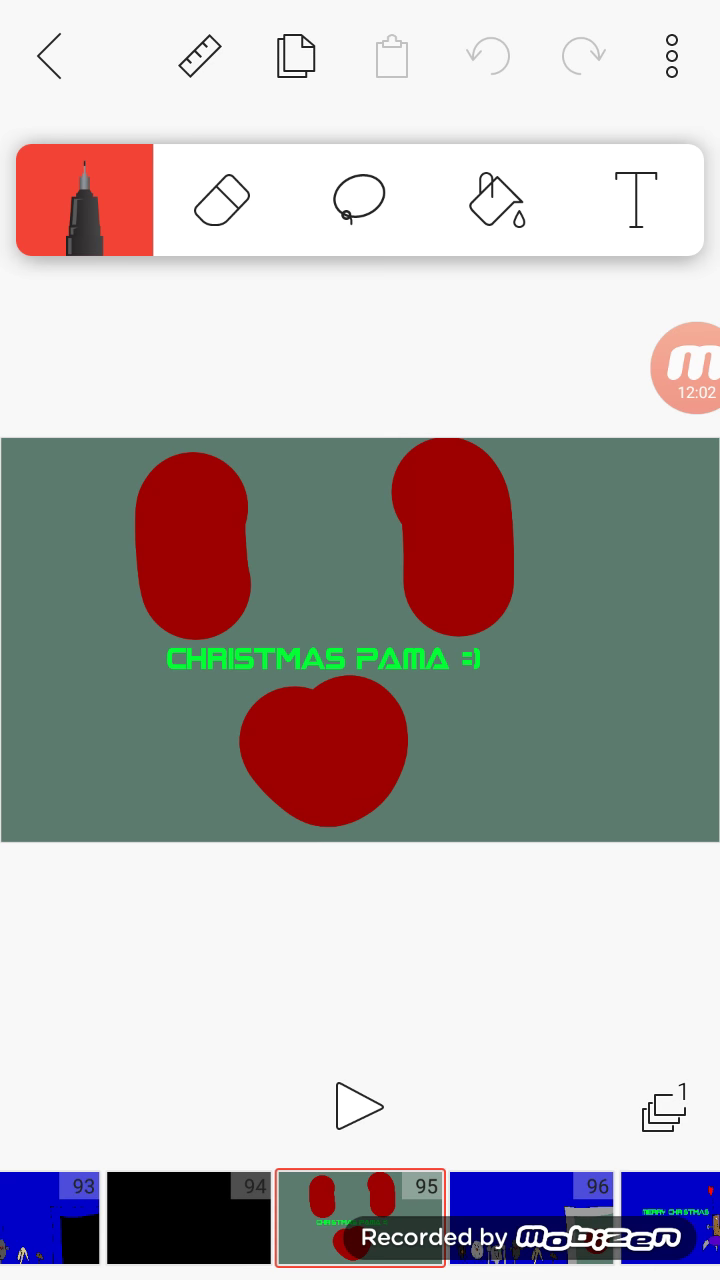
Scroll the timeline around frames 95-96 and select frame 97, MERRY CHRISTMAS on deep blue
left_click(531, 1217)
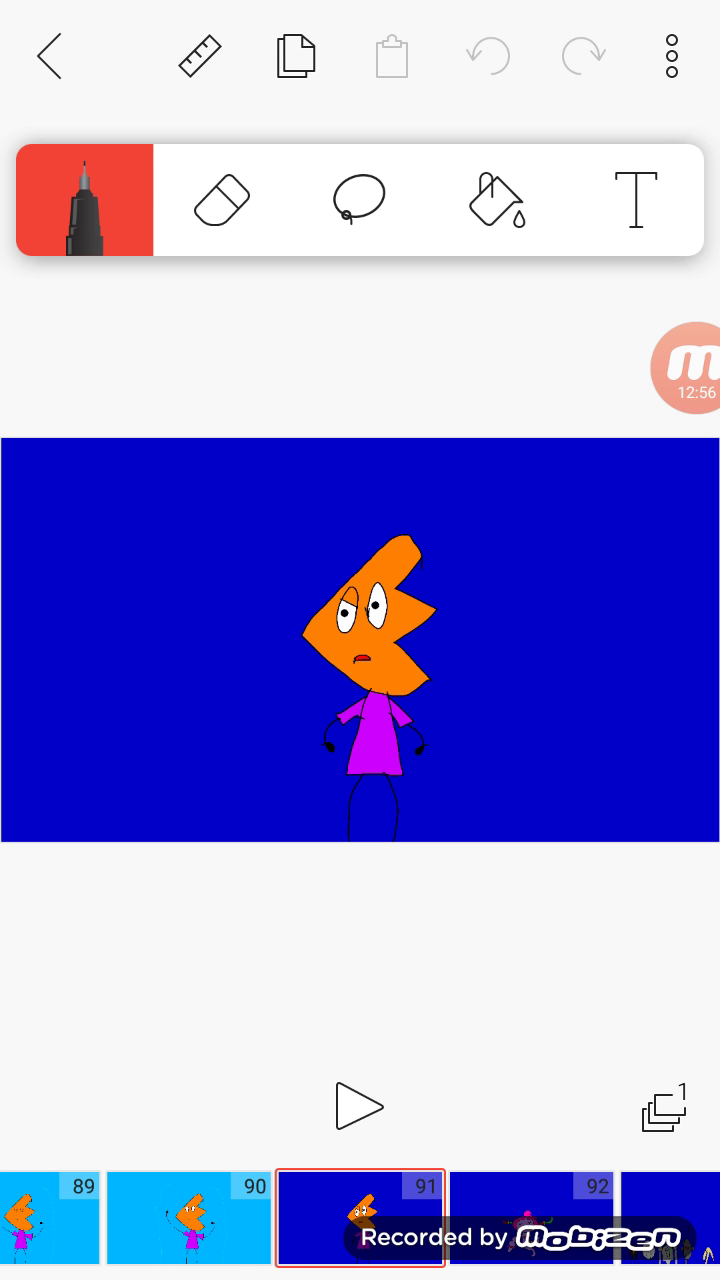
scroll(360, 1217, "right", 1)
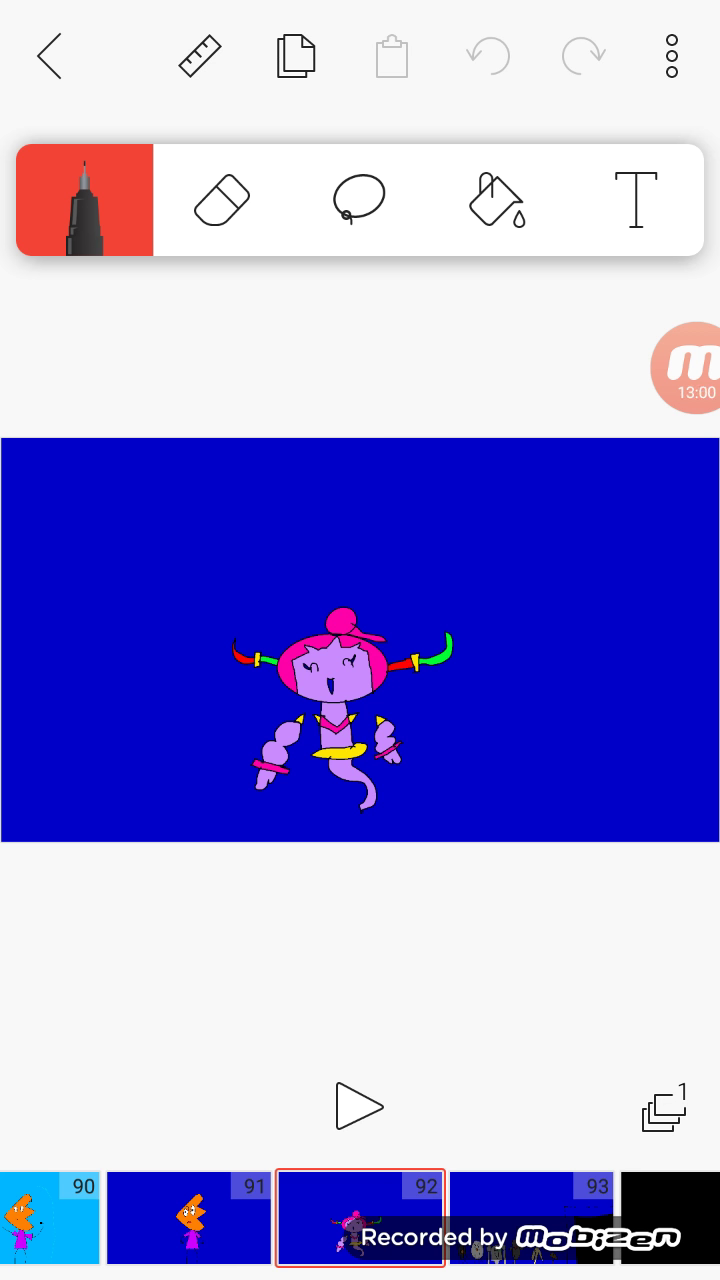
left_click_drag(530, 1218, 200, 1218)
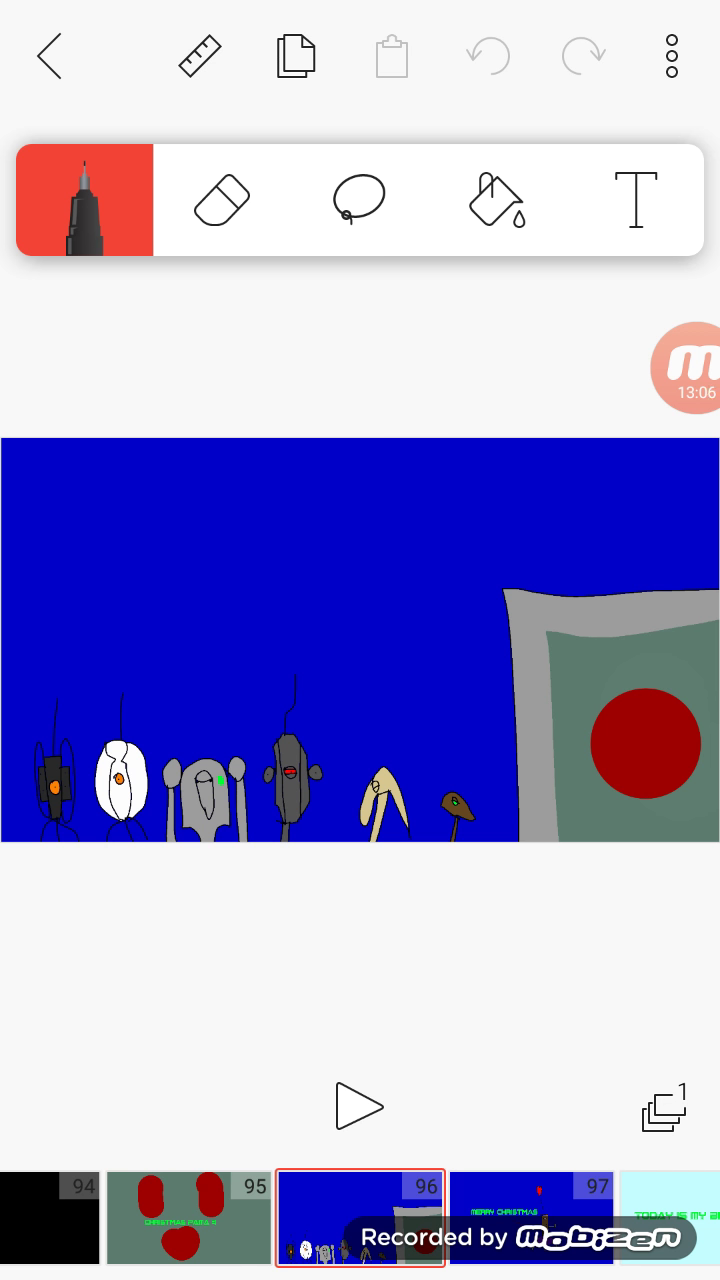
left_click(189, 1217)
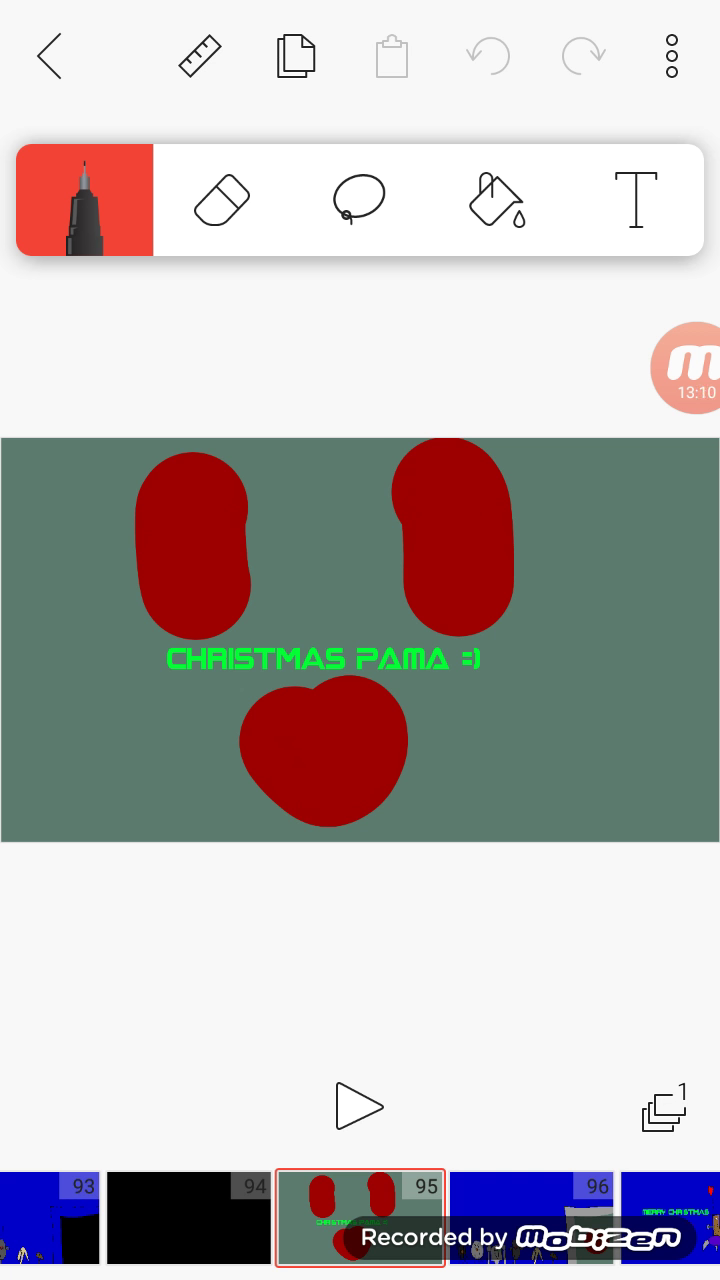
scroll(360, 1218, "right", 2)
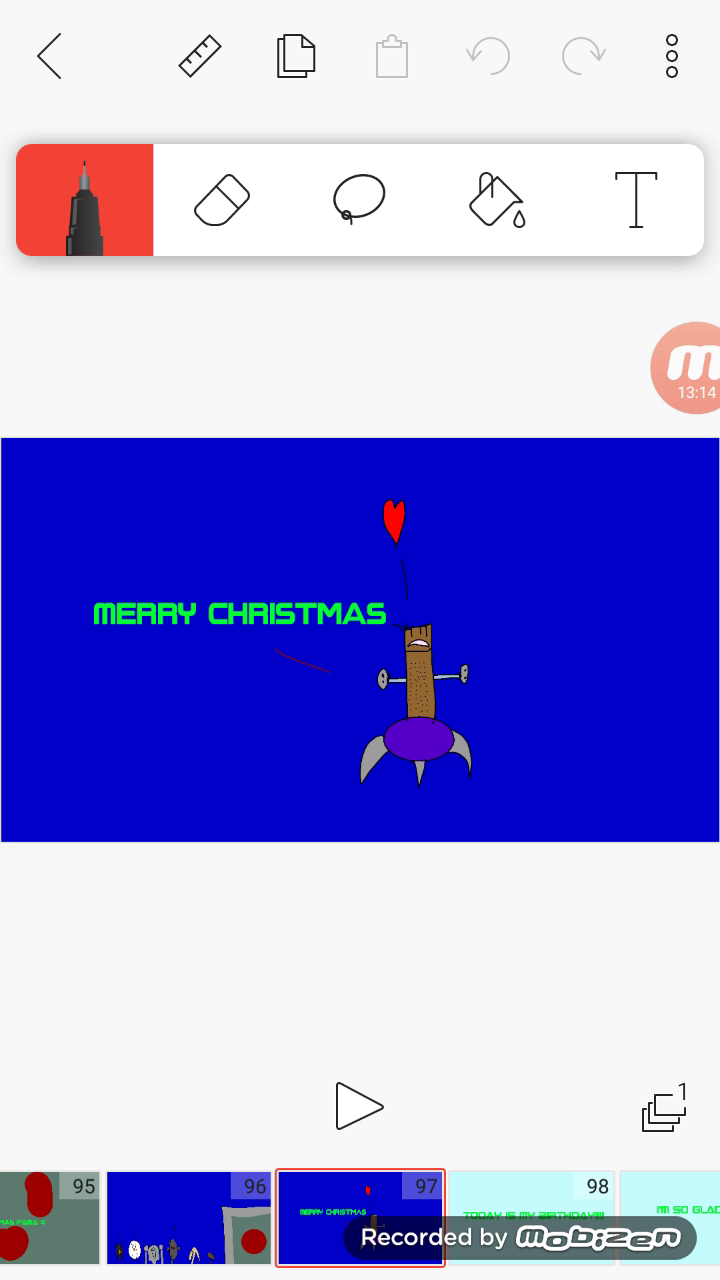